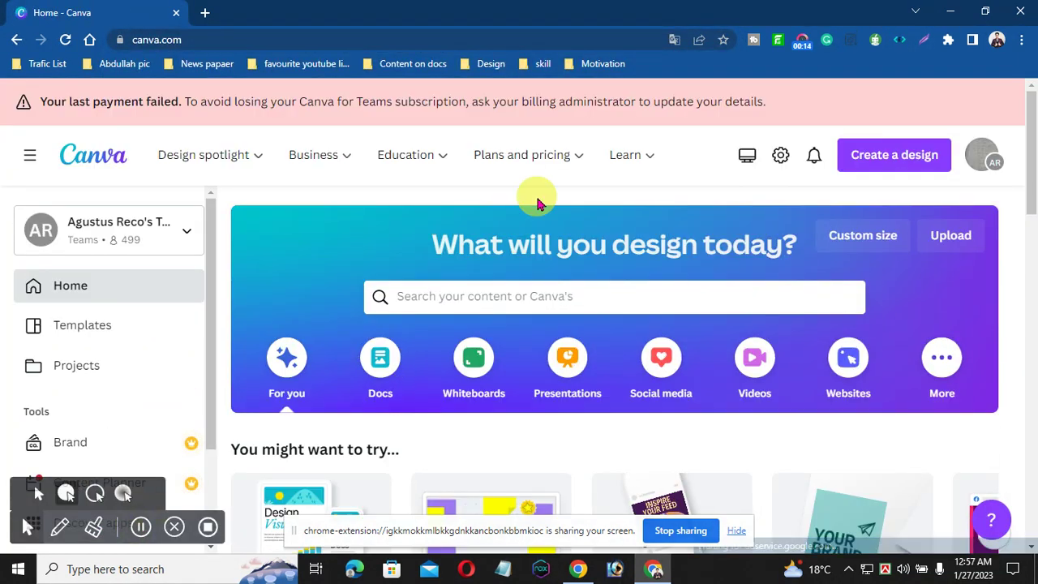
Step: Search Canva's home page for 'logo' to bring up the Logo templates
click(510, 296)
text(logo)
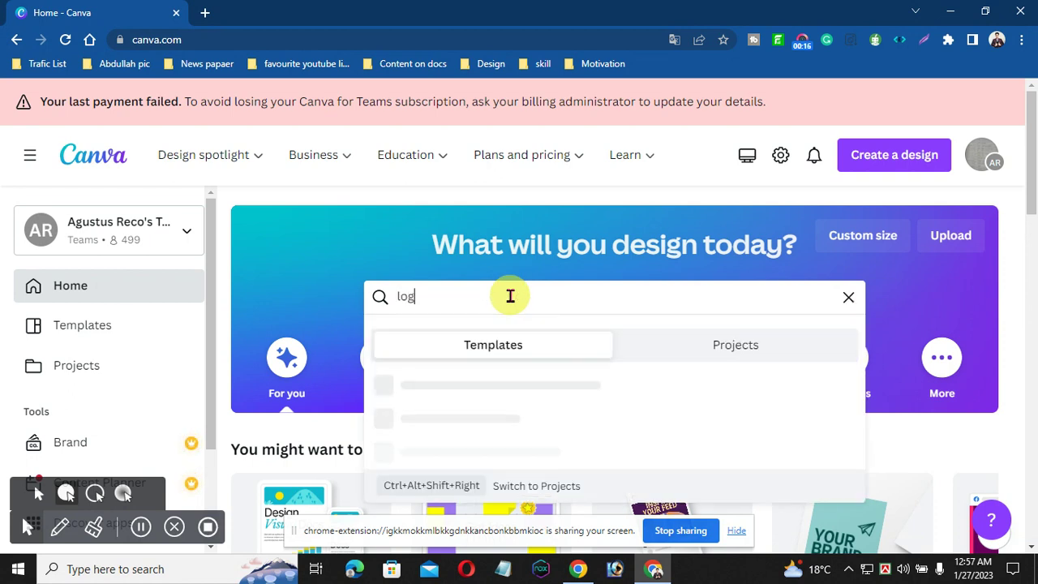
key(Return)
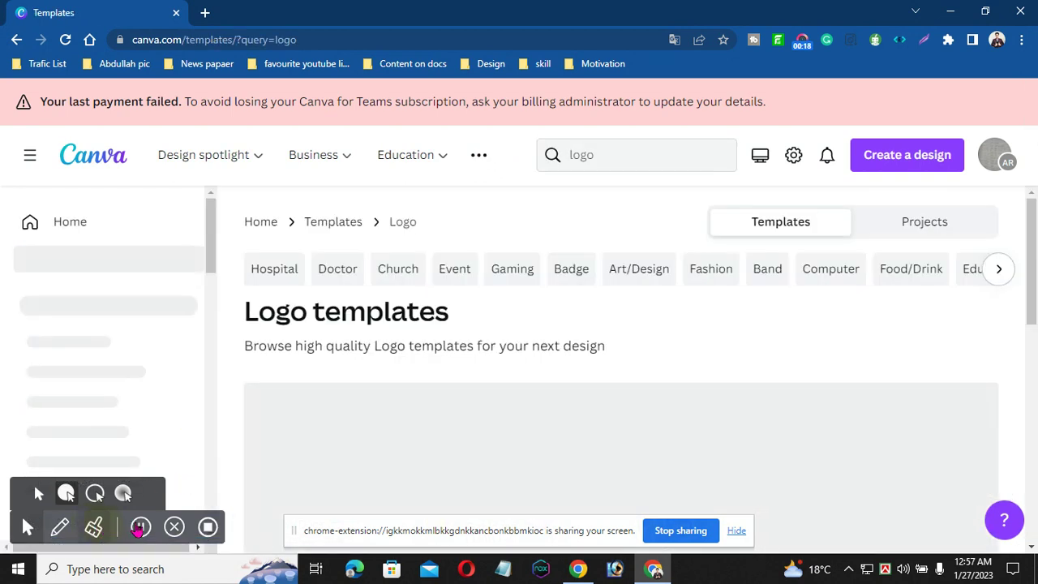
Step: Create a blank Logo design, add a second blank page, and zoom in
click(295, 486)
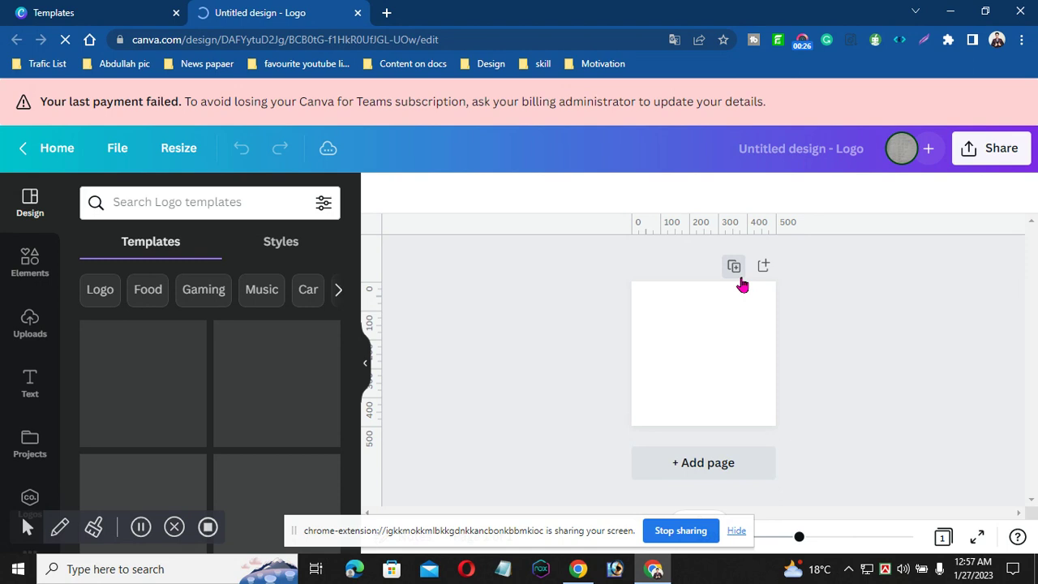
click(734, 266)
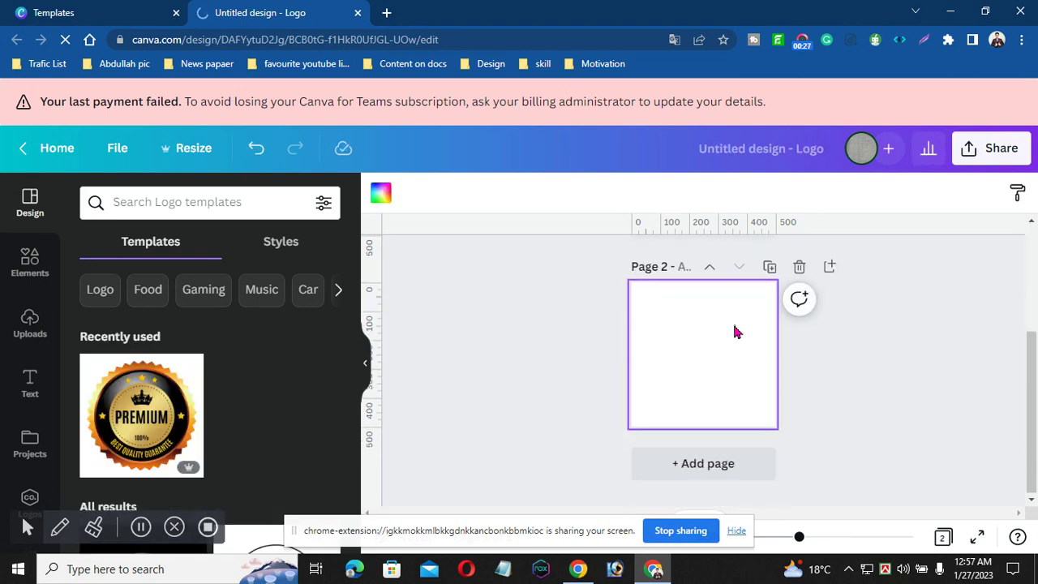
scroll(1032, 344, up, 3)
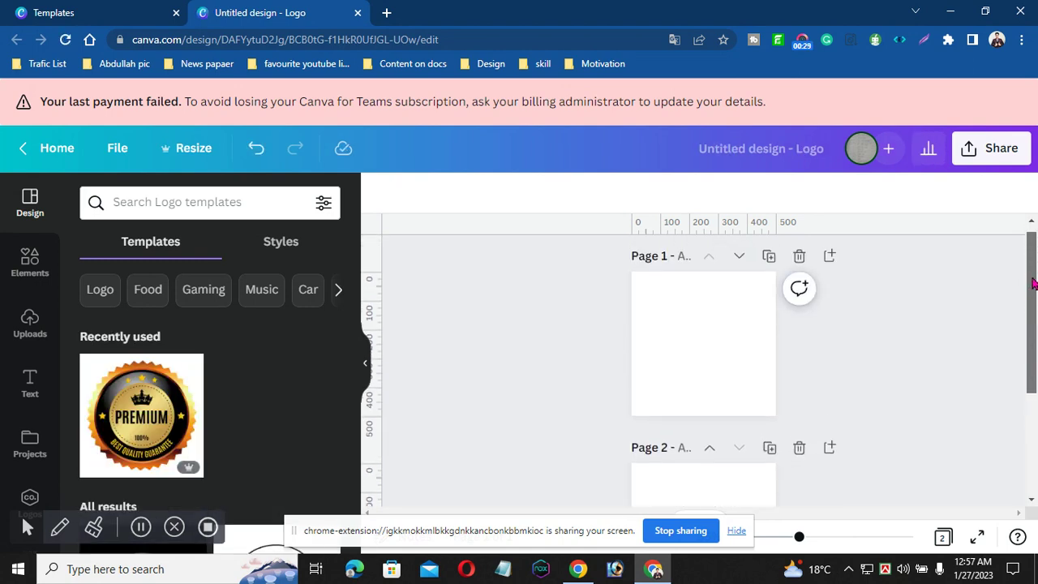
click(721, 348)
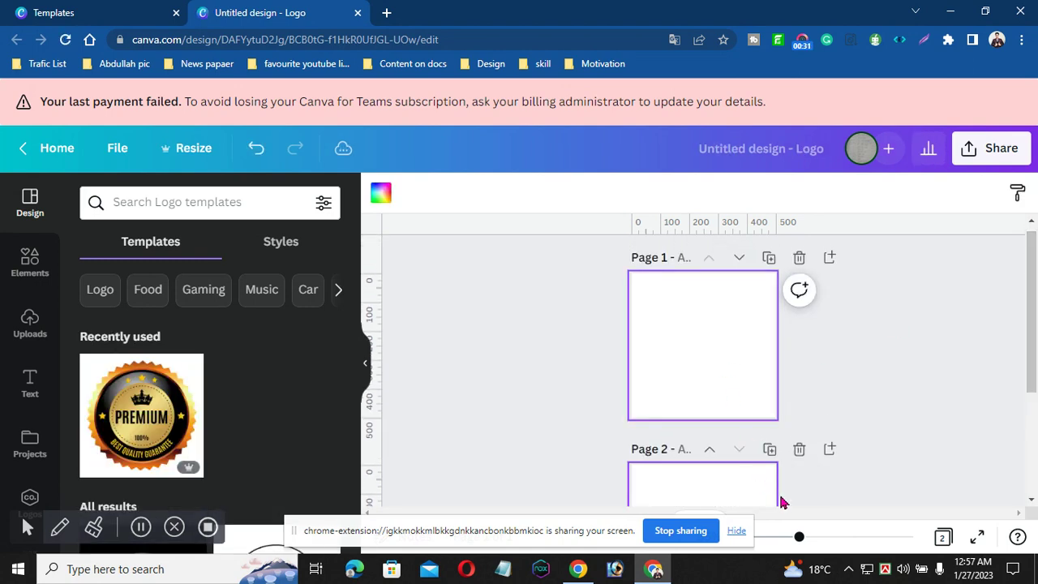
drag(802, 545, 825, 540)
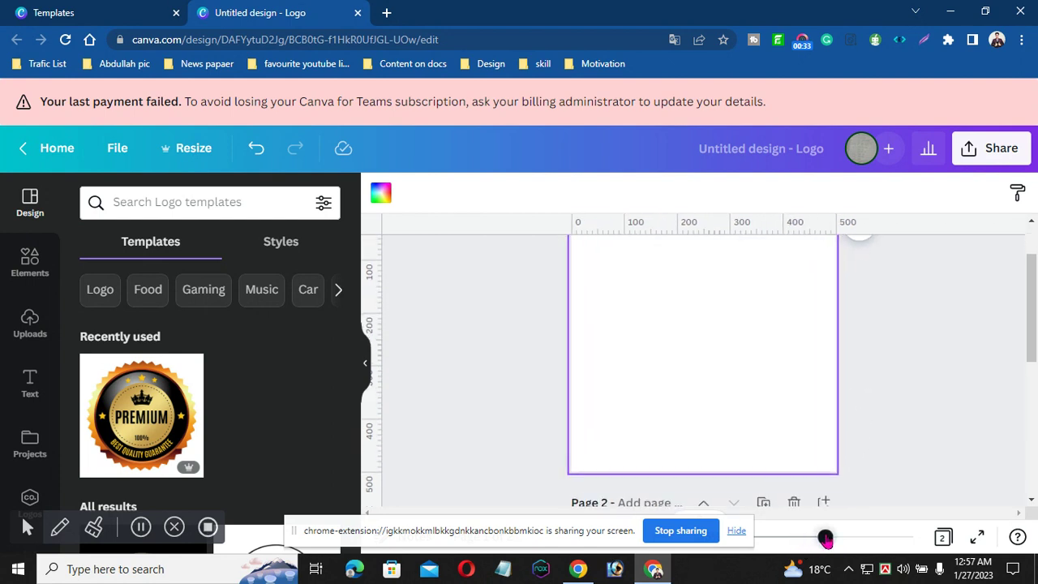
drag(1036, 314, 1036, 304)
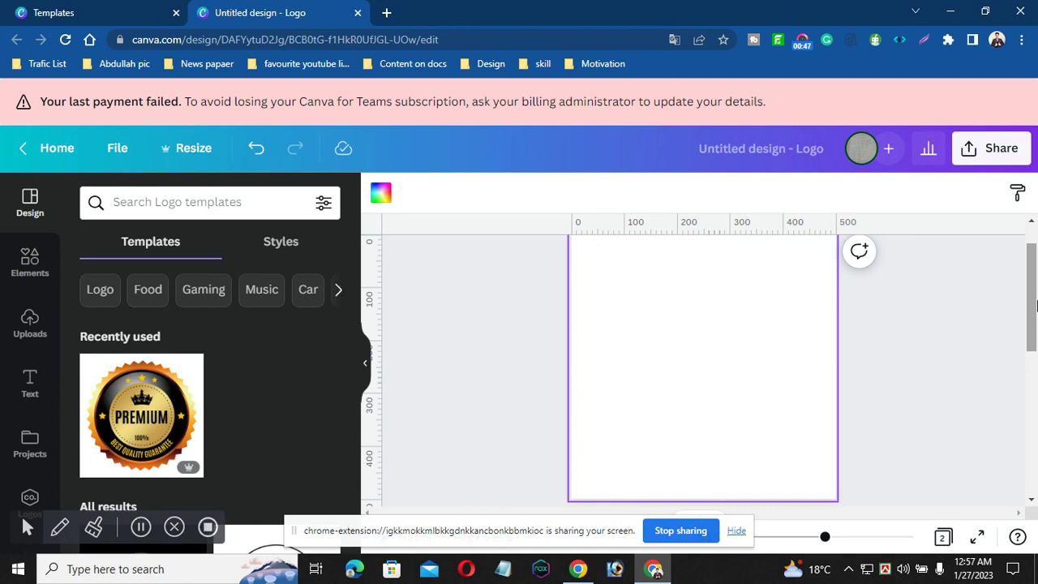
Step: Search Elements for 'shape' and place a grey square near the page's left side
click(28, 258)
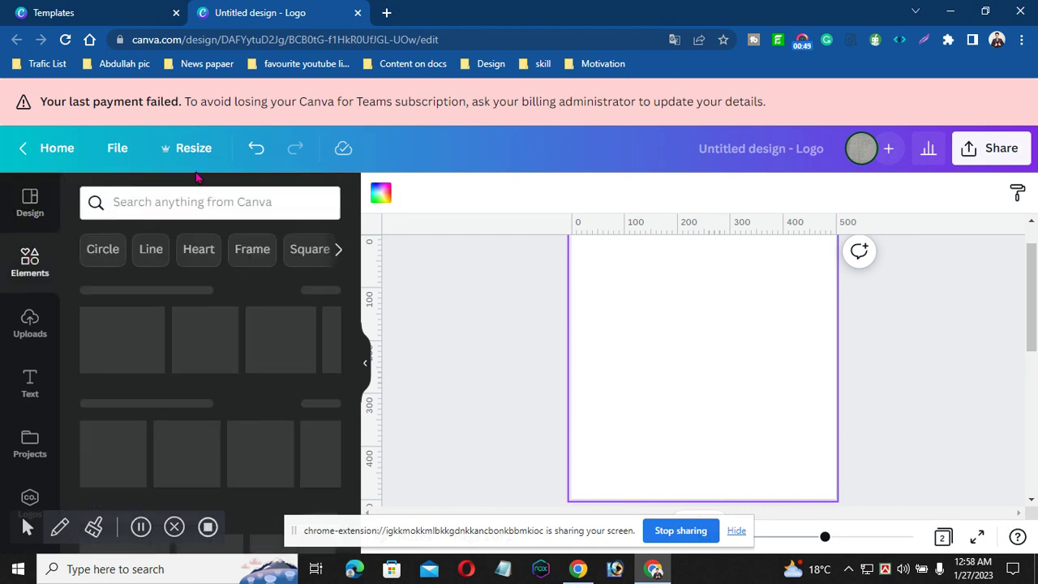
click(201, 201)
text(shpe)
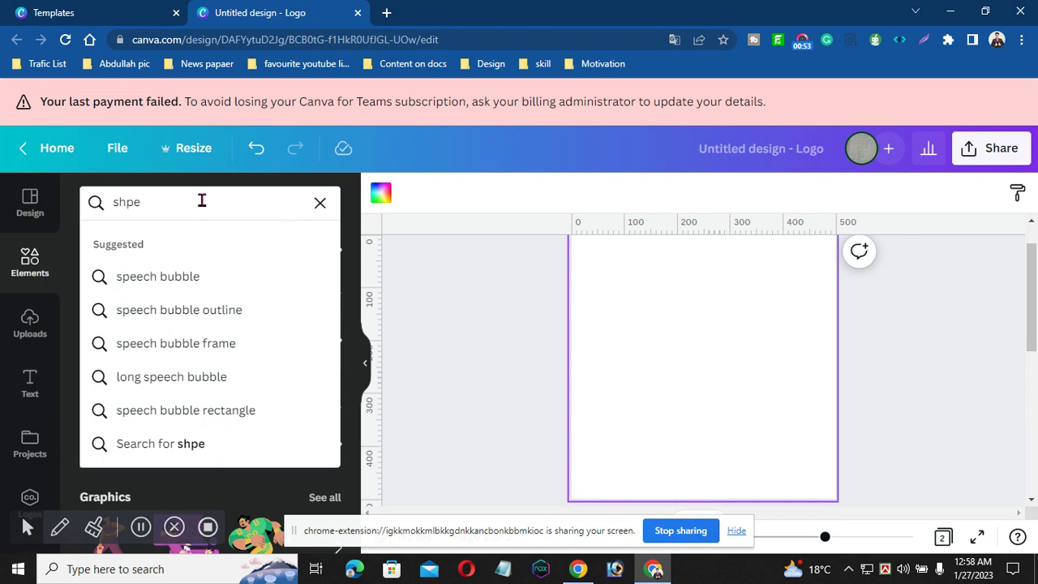
key(BackSpace)
text(ape)
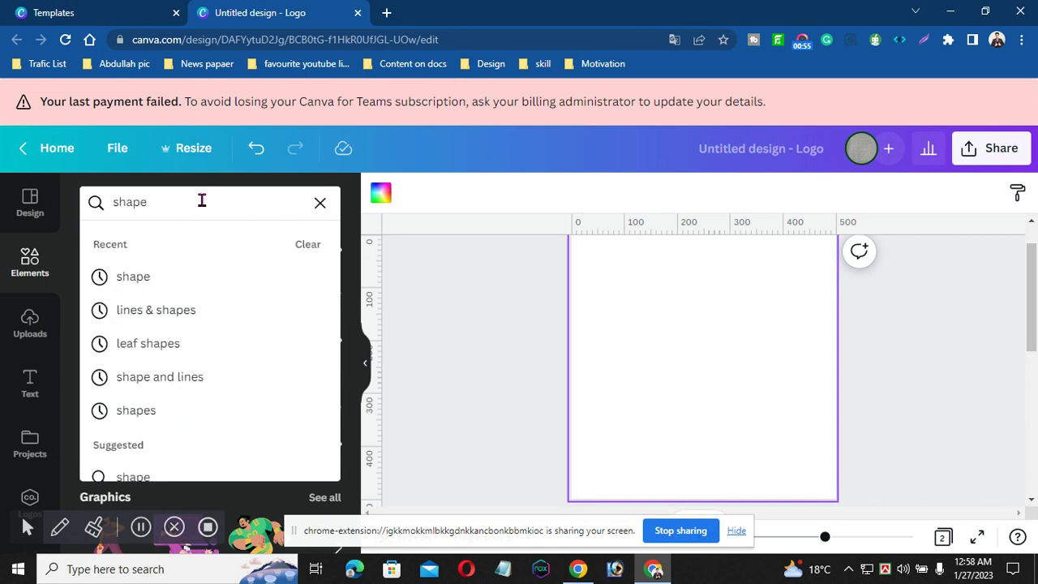
key(Return)
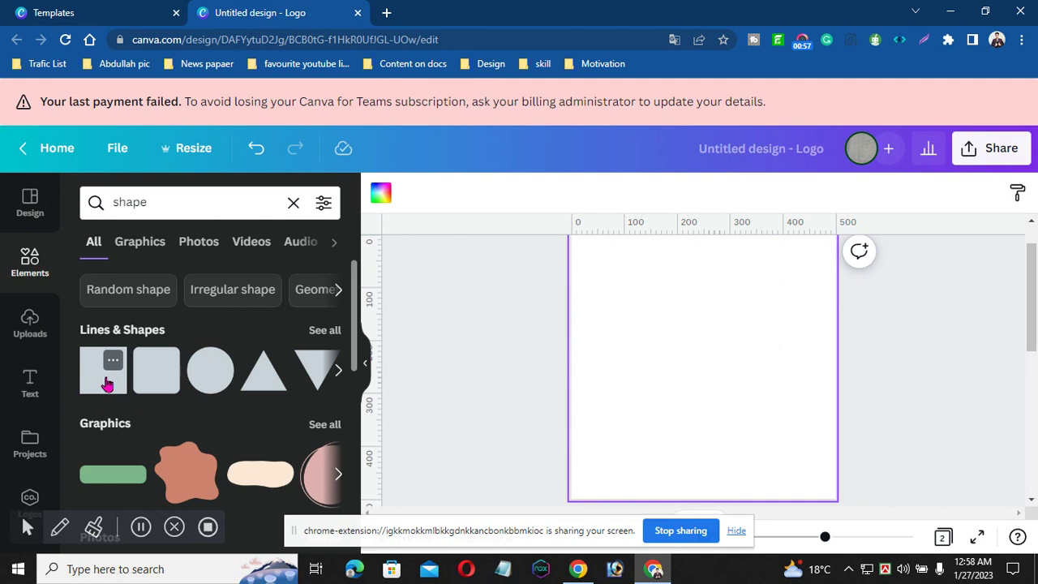
click(103, 383)
drag(686, 361, 602, 353)
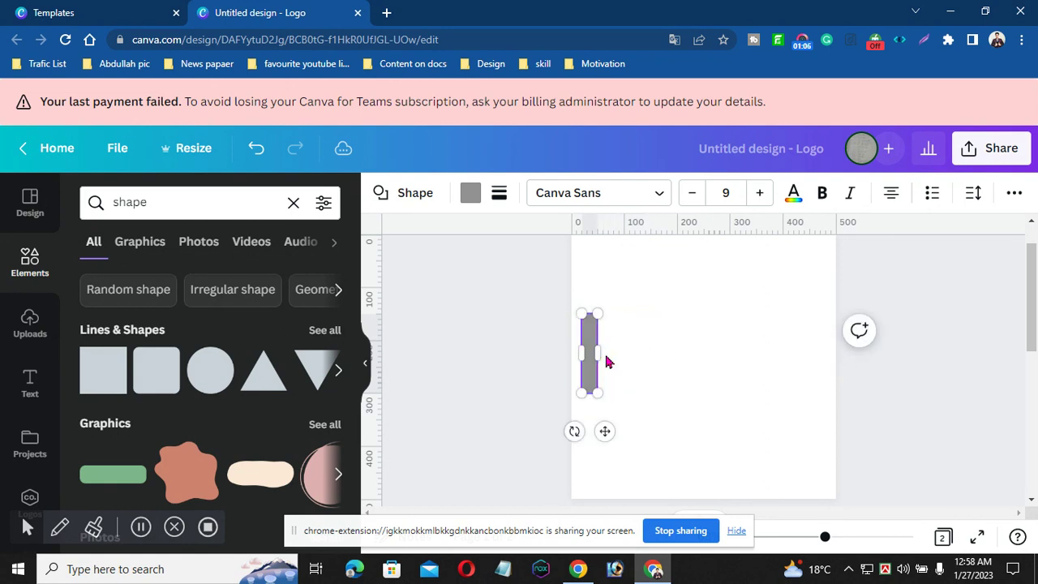
Step: Add a grey arch shape from Lines & Shapes beside the thin rectangle
click(326, 329)
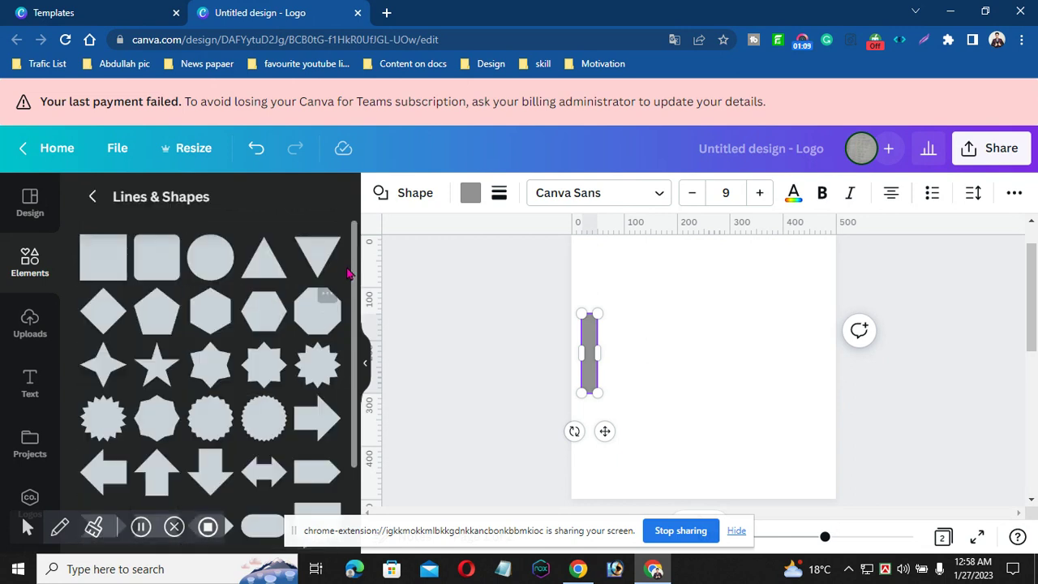
drag(354, 270, 354, 456)
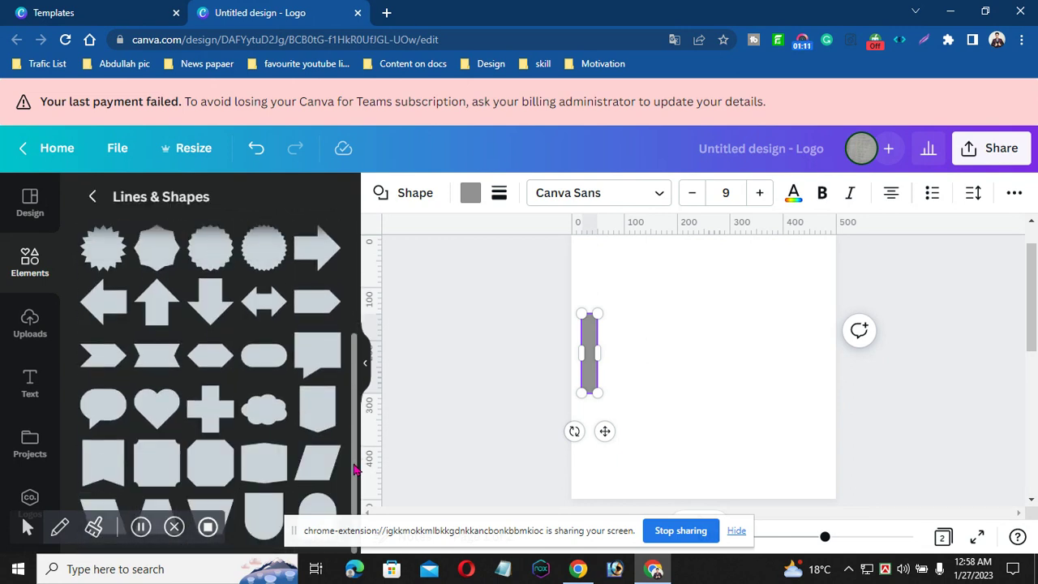
click(247, 515)
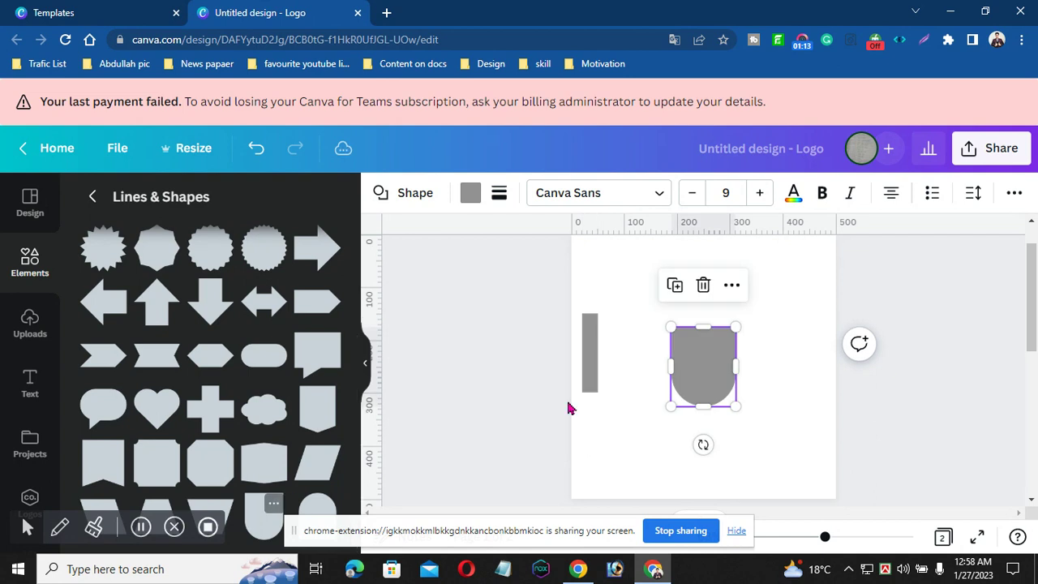
drag(707, 343, 655, 339)
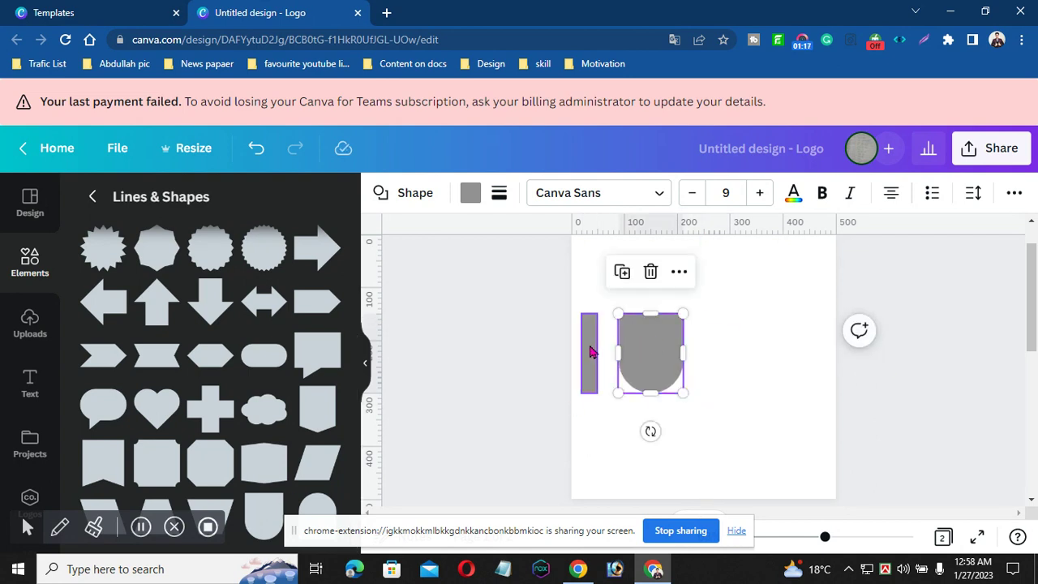
click(591, 352)
click(671, 342)
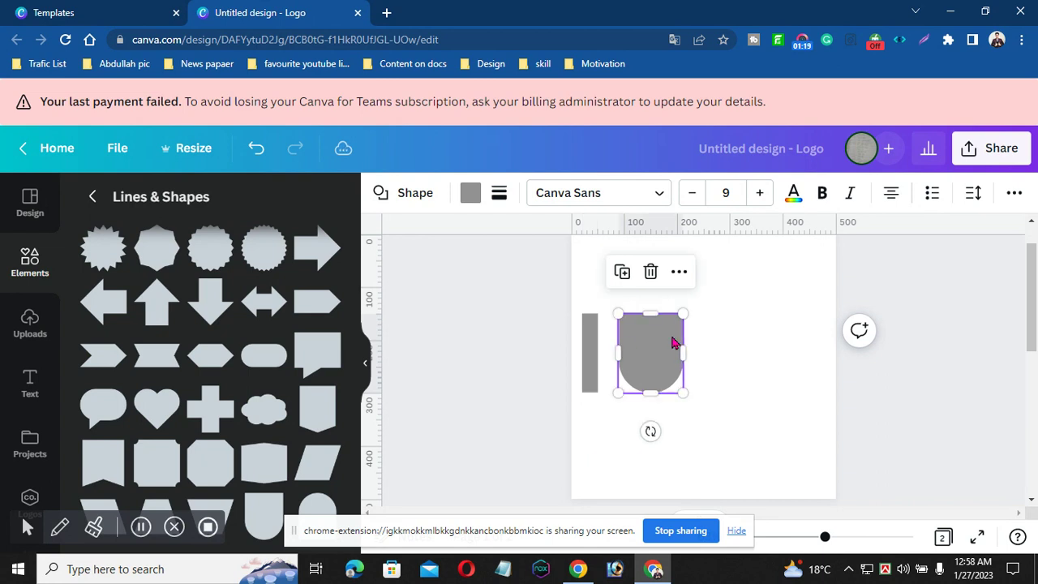
mouse_move(671, 342)
mouse_down()
mouse_move(653, 333)
mouse_move(660, 343)
mouse_up()
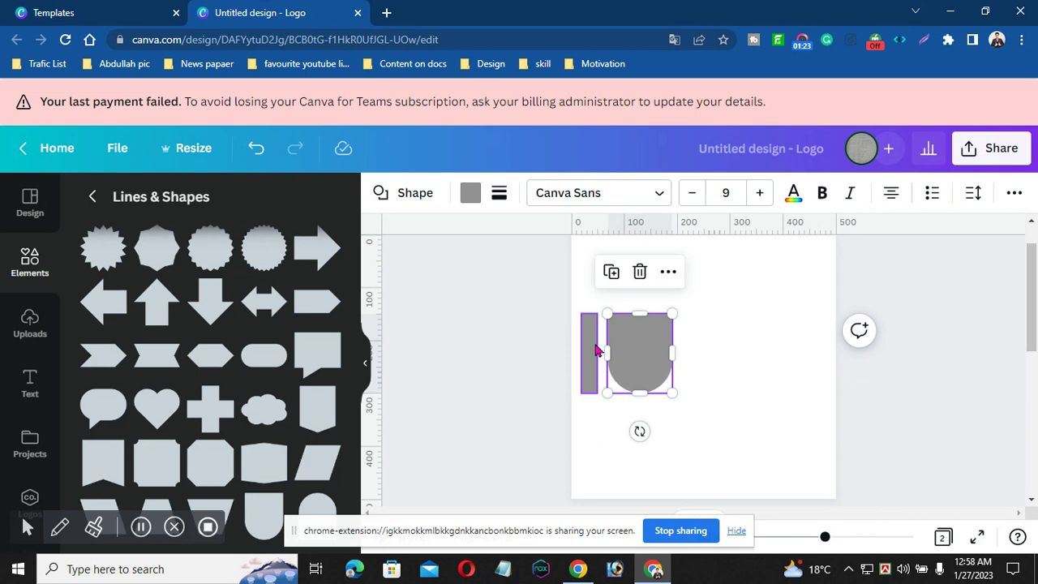
Step: Fill the thin rectangle teal and move the arch, about 51 by 150, over it
click(594, 351)
click(470, 194)
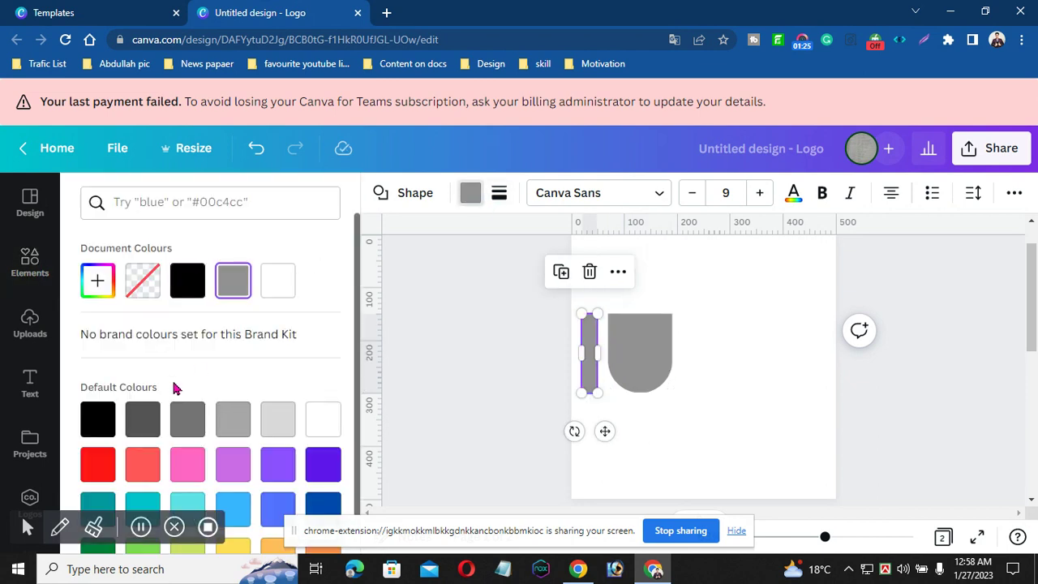
click(198, 502)
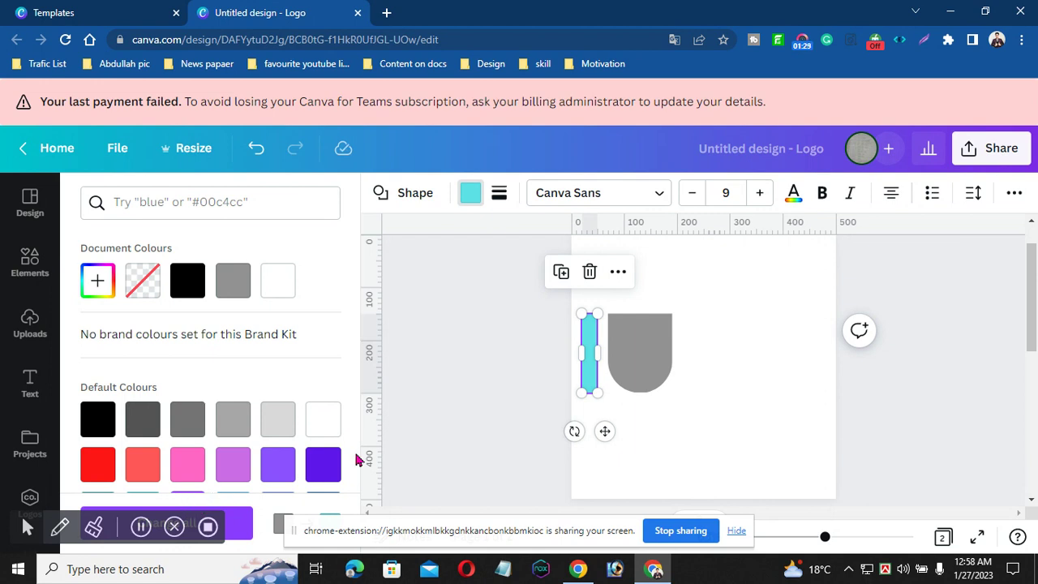
drag(356, 405, 357, 454)
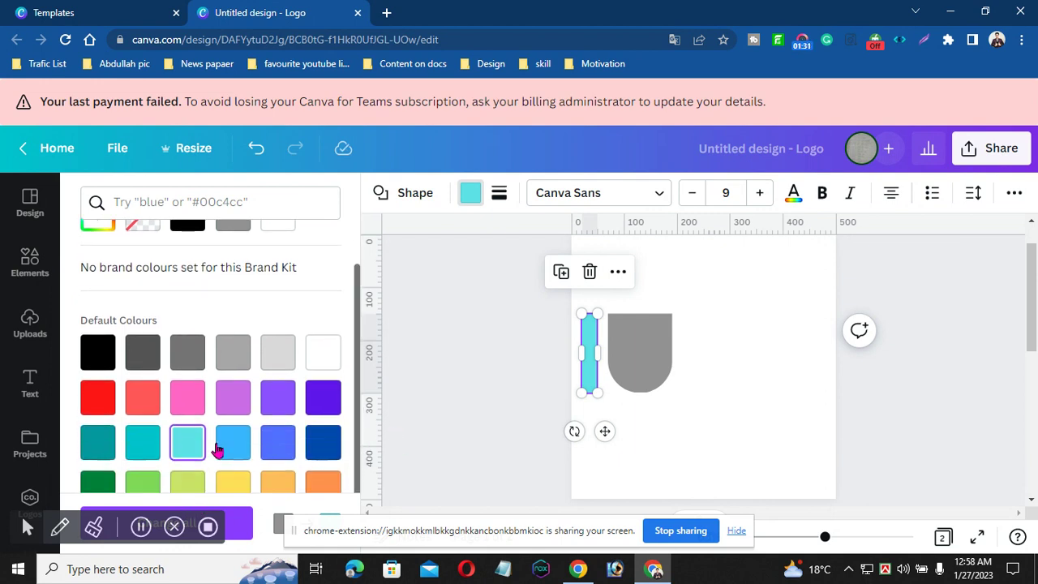
click(142, 450)
mouse_move(627, 352)
mouse_down()
mouse_move(604, 346)
mouse_move(642, 350)
mouse_move(612, 359)
mouse_up()
Step: Fill the grey arch with the teal document colour
click(470, 193)
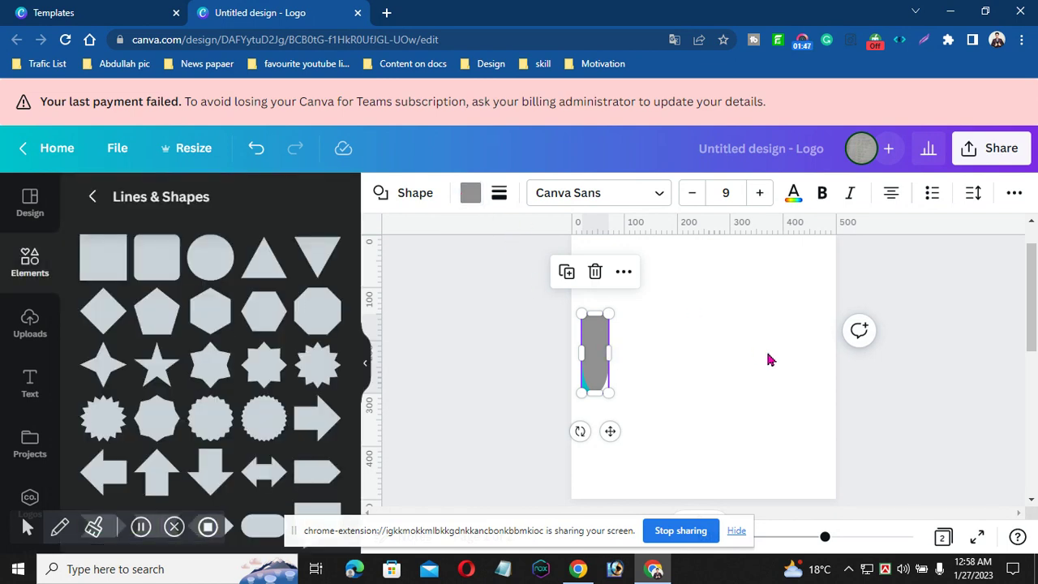
click(734, 367)
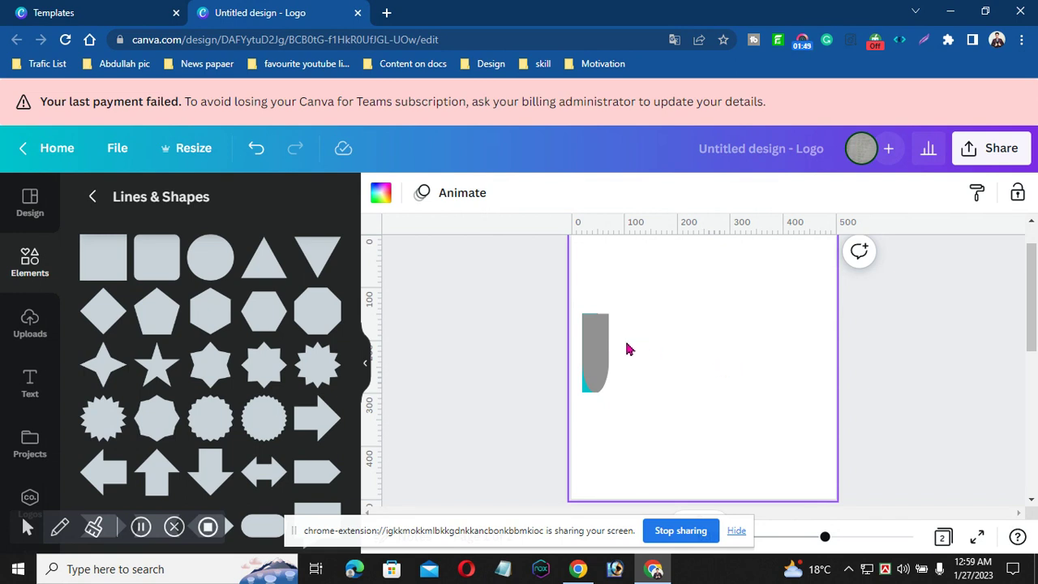
click(601, 343)
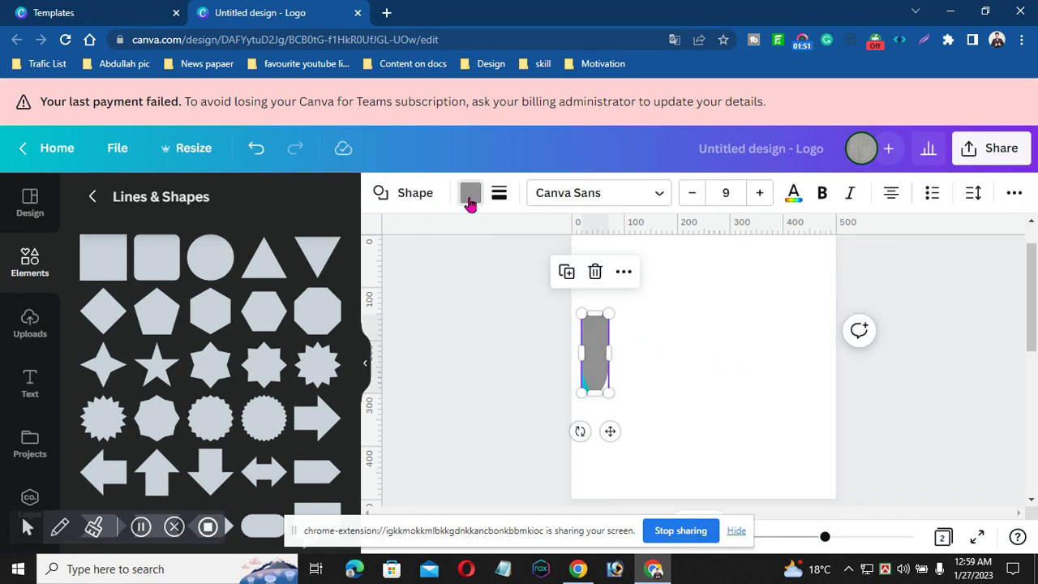
click(469, 197)
click(243, 279)
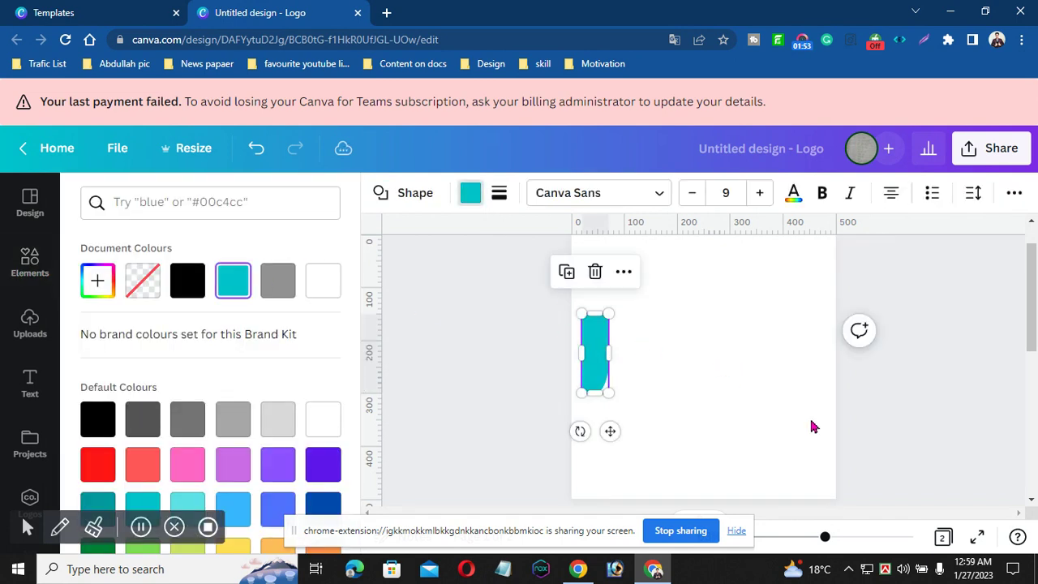
key(Escape)
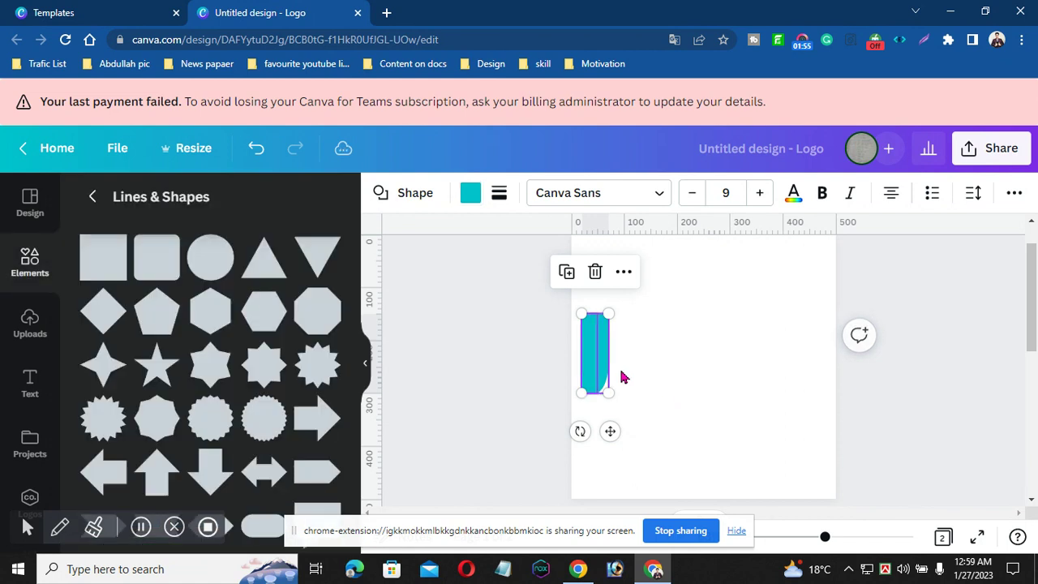
Step: Group the teal shapes and place a copy near the page's right edge
click(1014, 192)
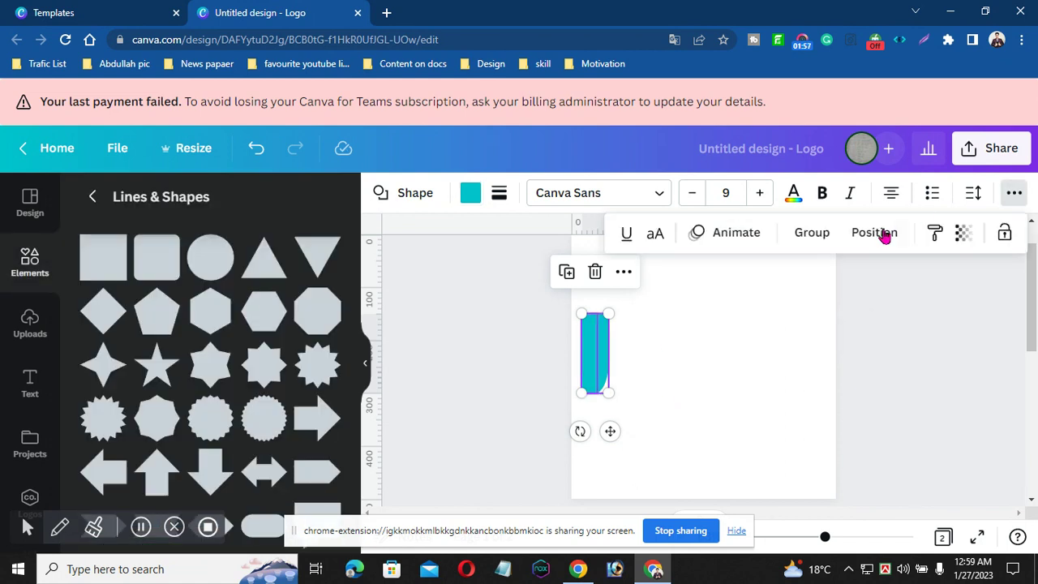
click(828, 233)
click(641, 363)
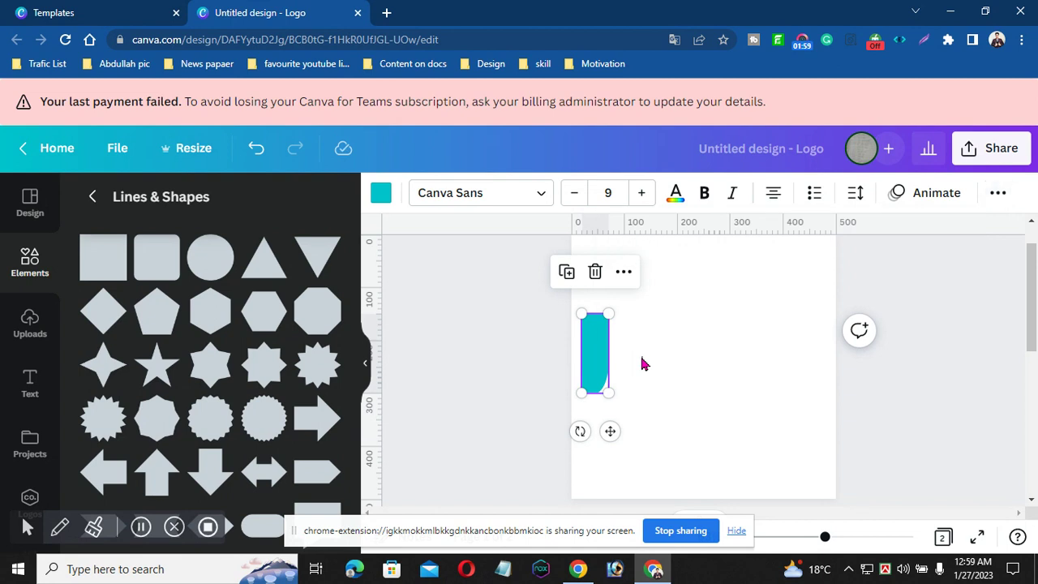
click(596, 362)
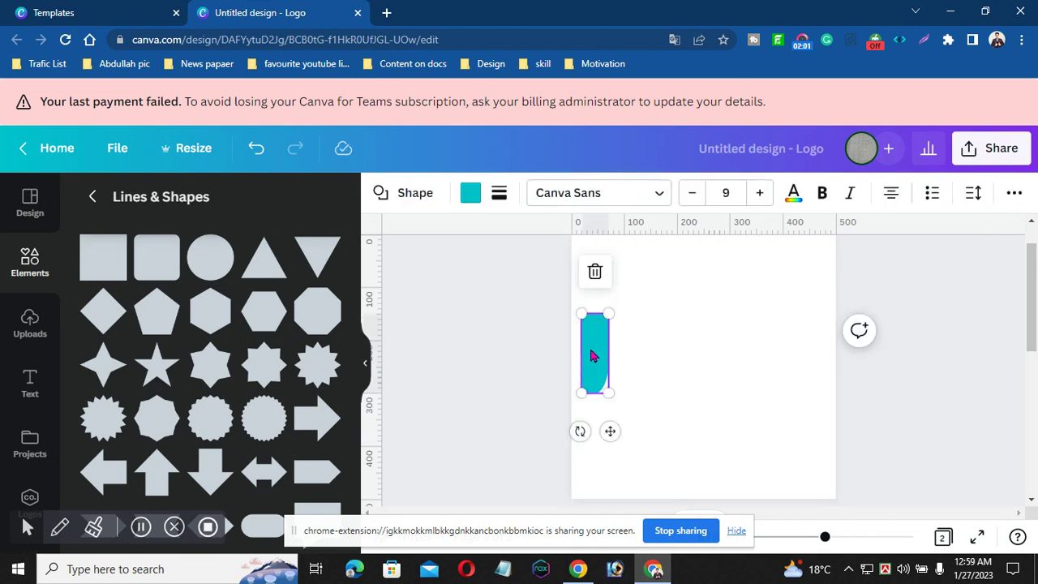
drag(590, 355, 792, 351)
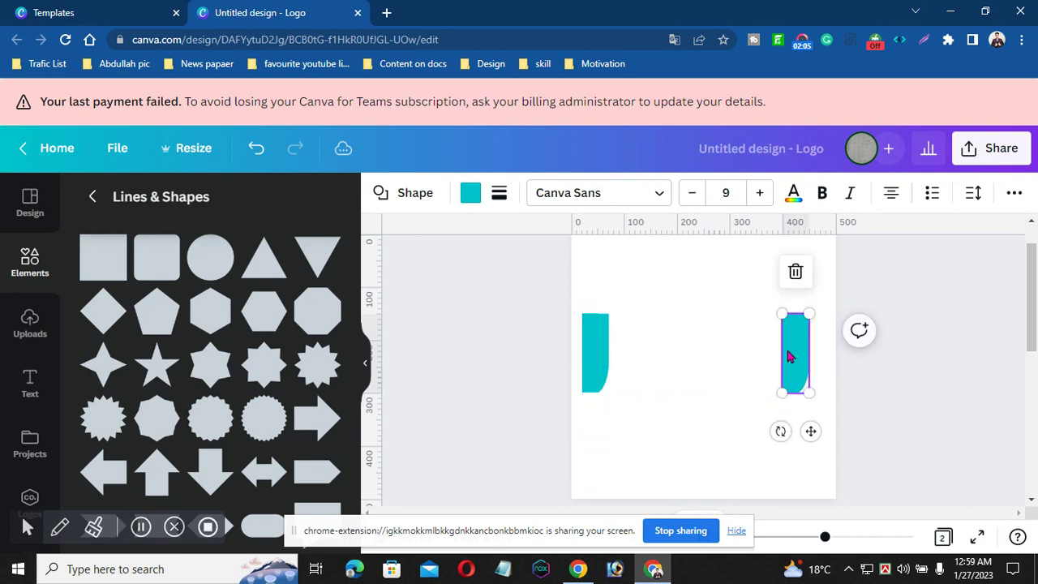
click(599, 347)
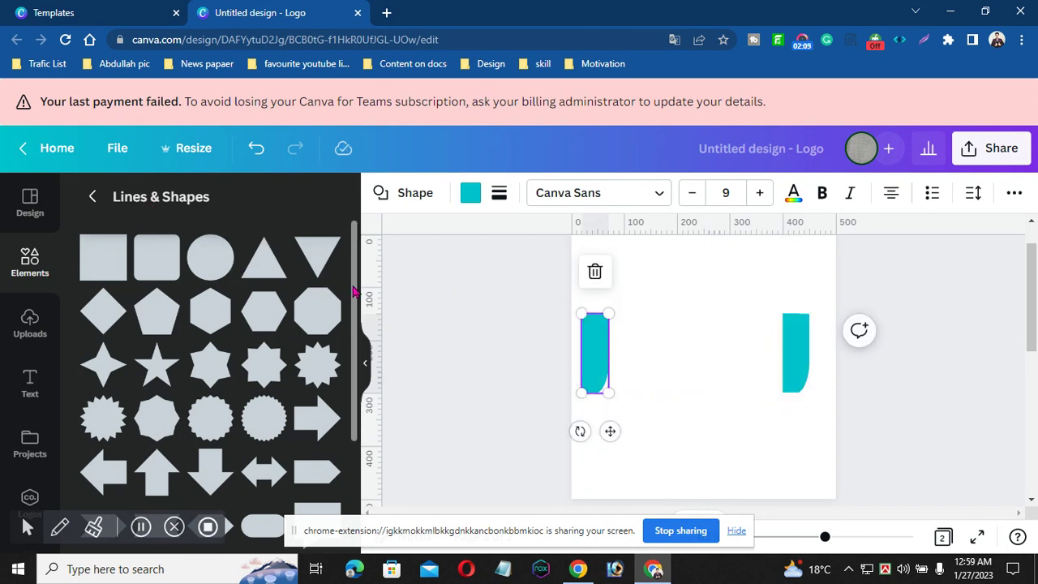
scroll(357, 294, down, 3)
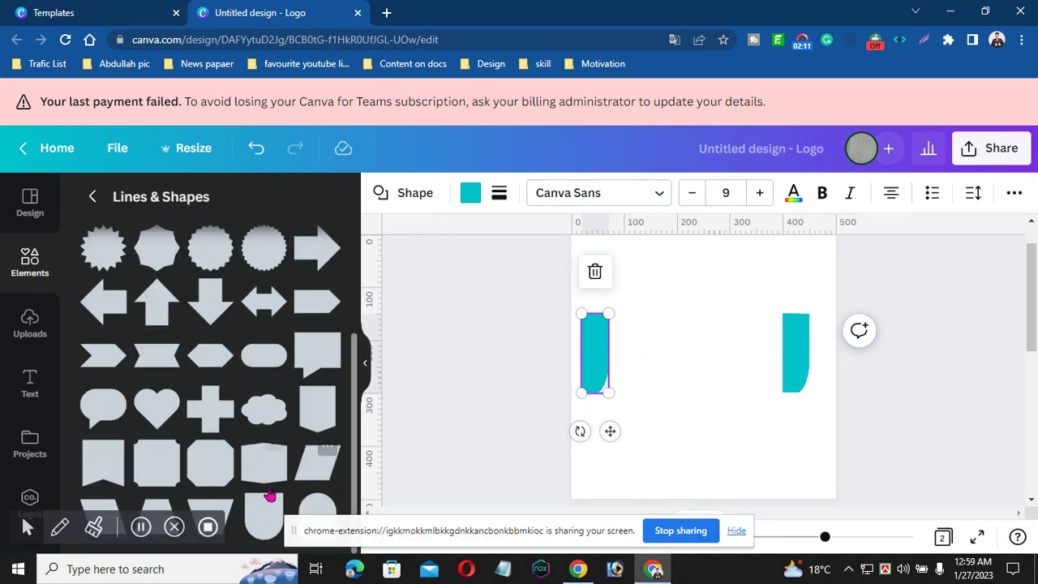
Step: Add a teal rounded shield shape, rotate it sideways (-95°), and narrow it onto the left bar
click(264, 509)
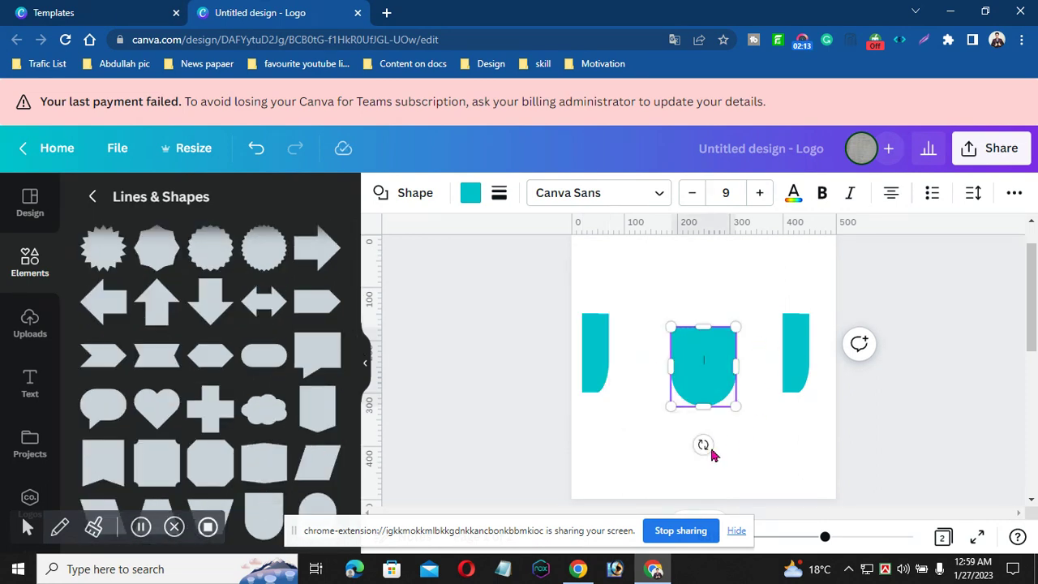
drag(702, 447, 634, 318)
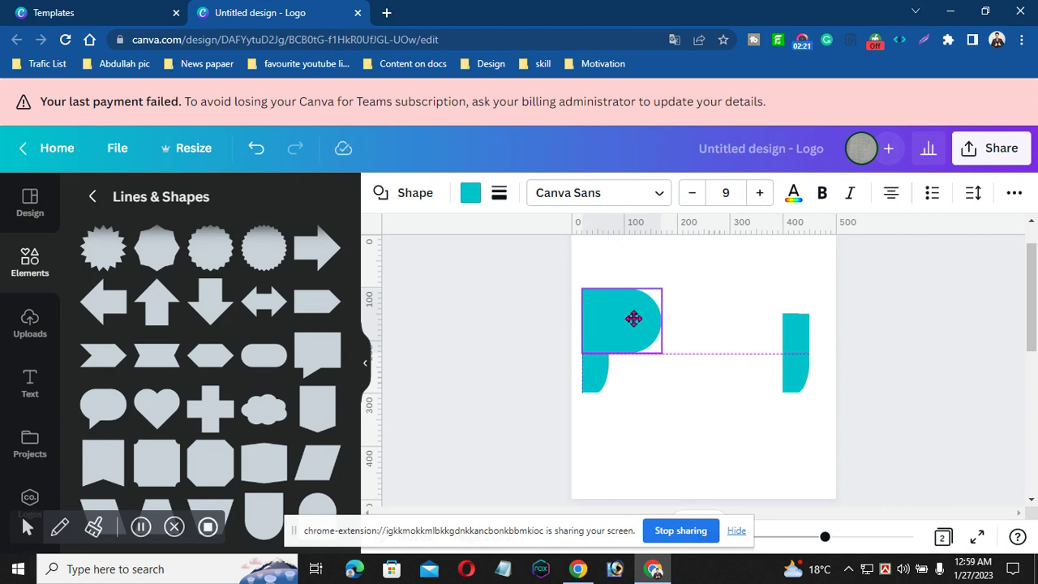
drag(634, 313, 634, 315)
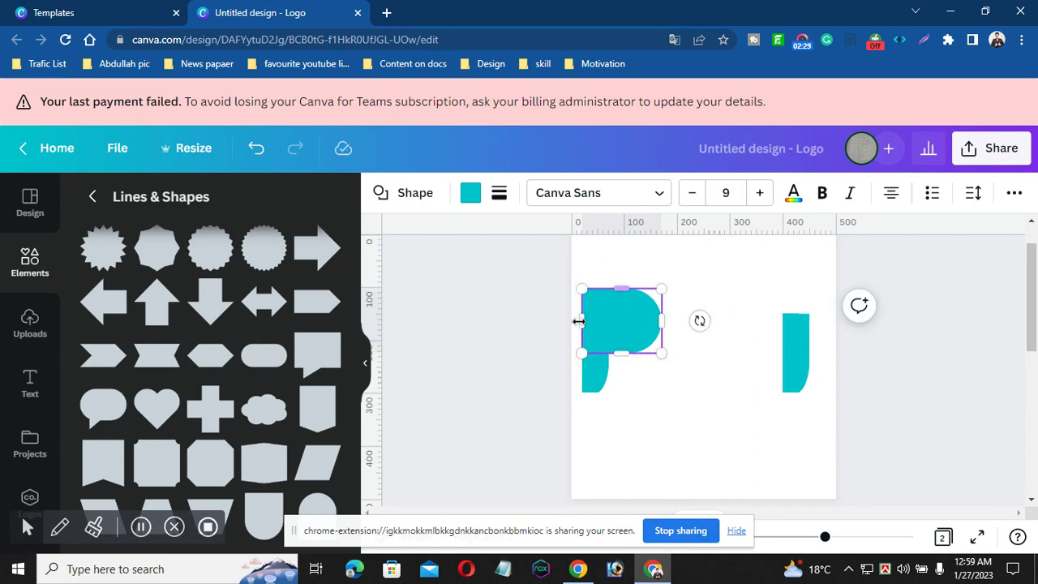
mouse_move(584, 320)
mouse_down()
mouse_move(623, 319)
mouse_move(621, 333)
mouse_move(589, 328)
mouse_up()
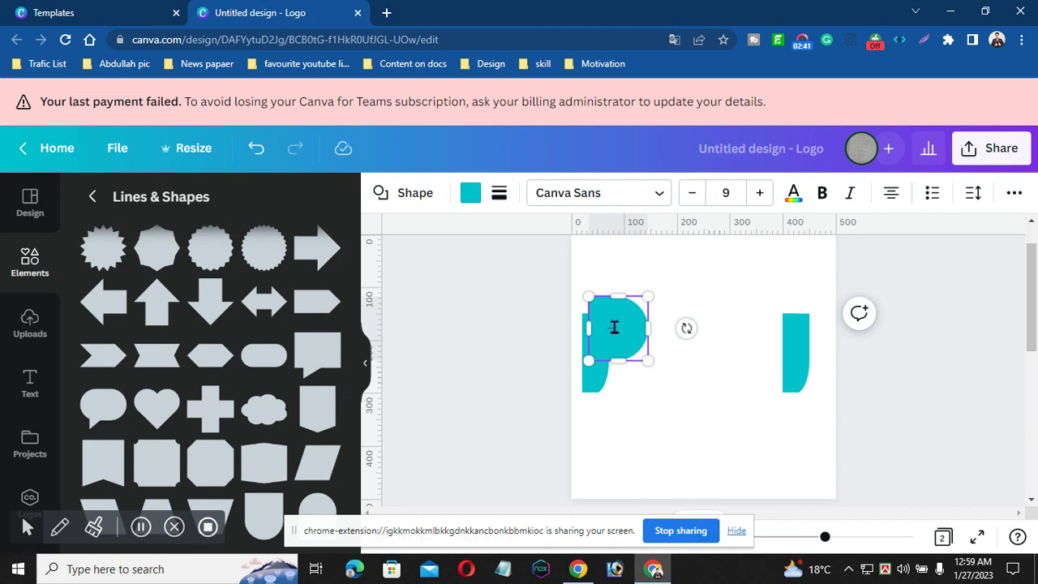
Step: Nudge the rounded shape left and up so it joins the bar as a letter P
click(635, 282)
drag(623, 327, 615, 321)
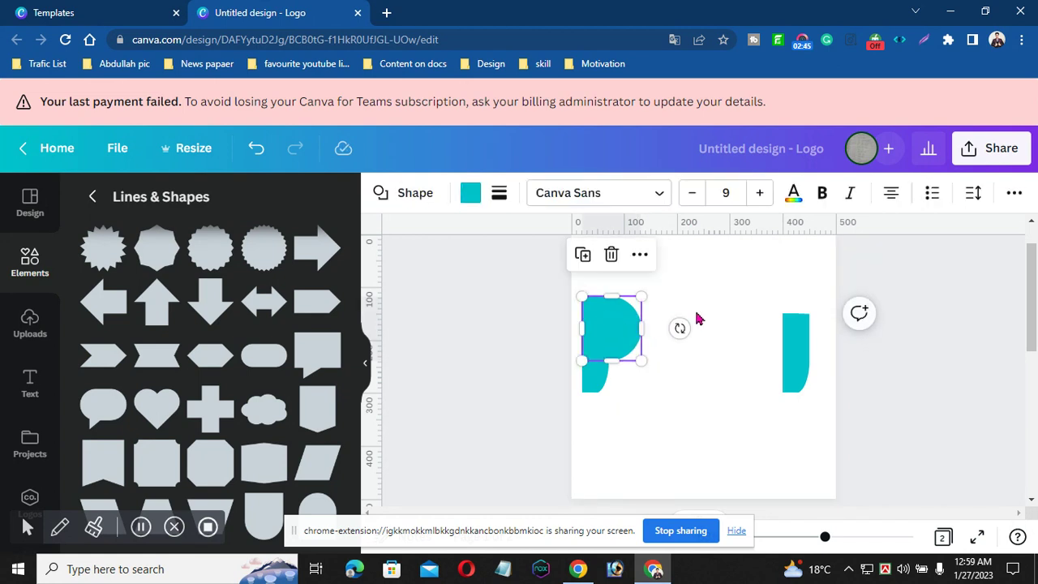
click(698, 319)
click(612, 329)
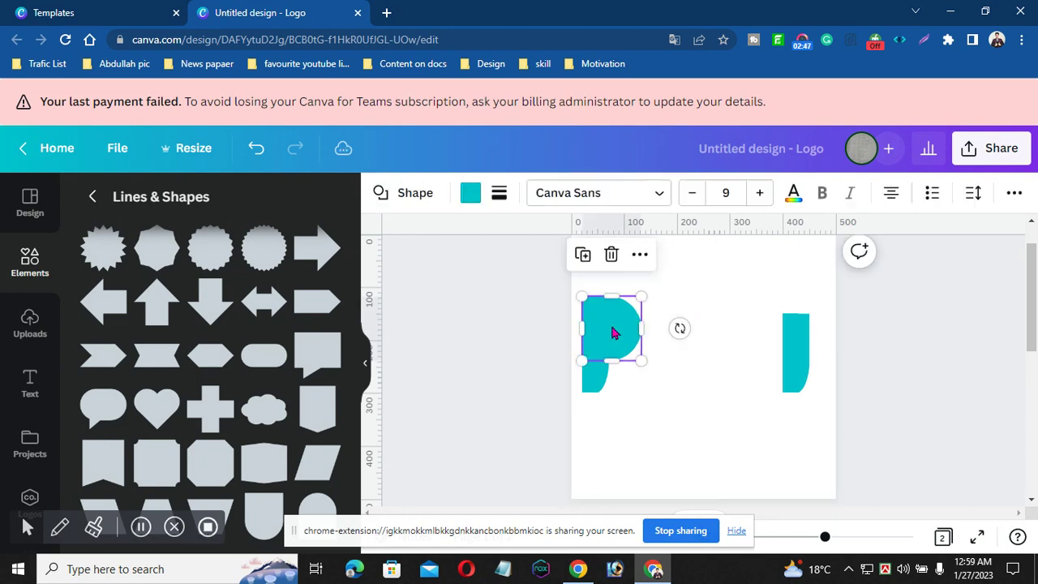
drag(613, 329, 611, 322)
click(682, 366)
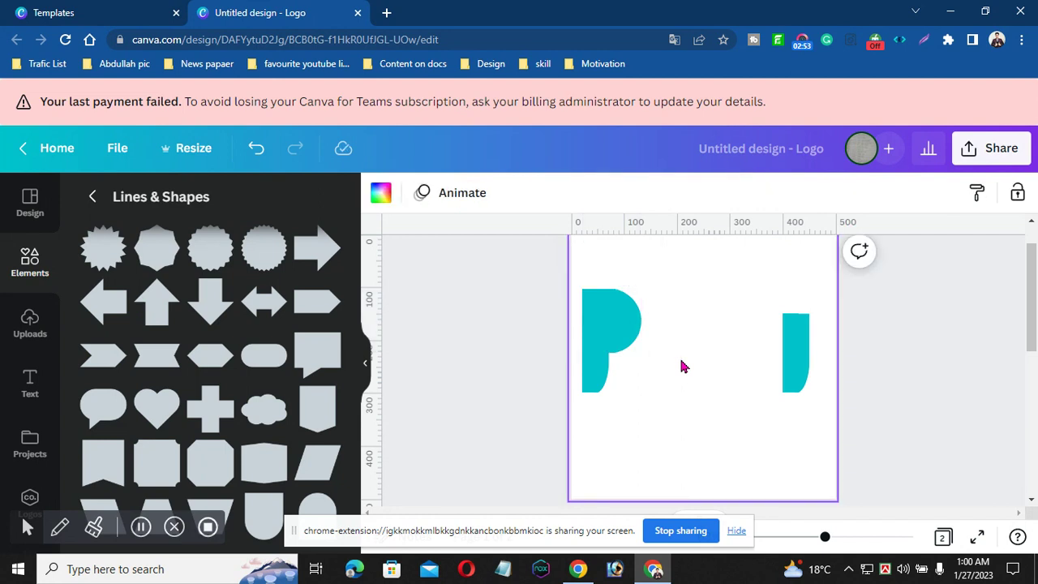
click(631, 347)
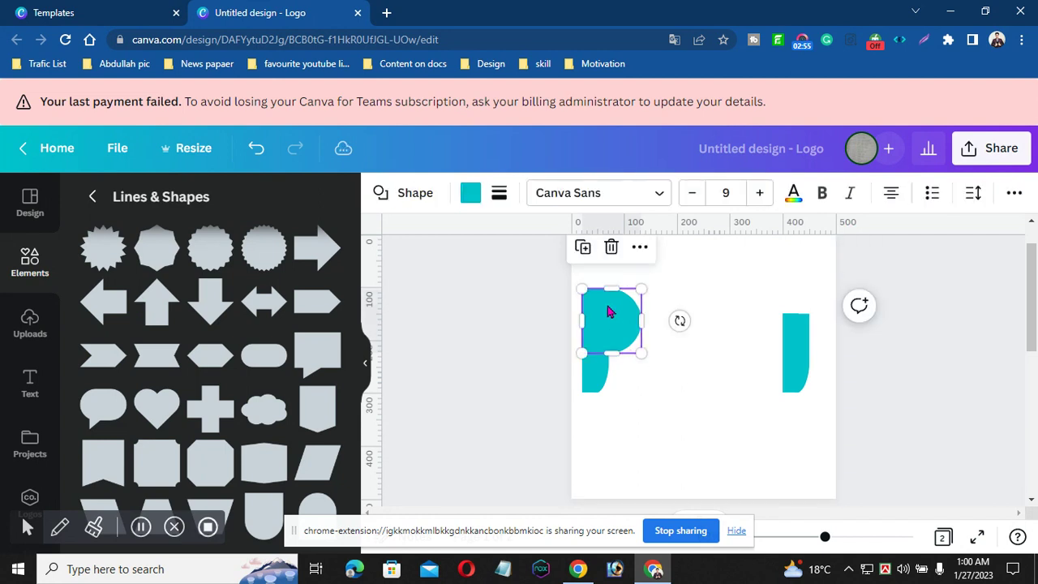
Step: Duplicate the P's bowl, make the copy white, and shrink it inside to hollow the loop
click(583, 247)
drag(616, 319, 635, 316)
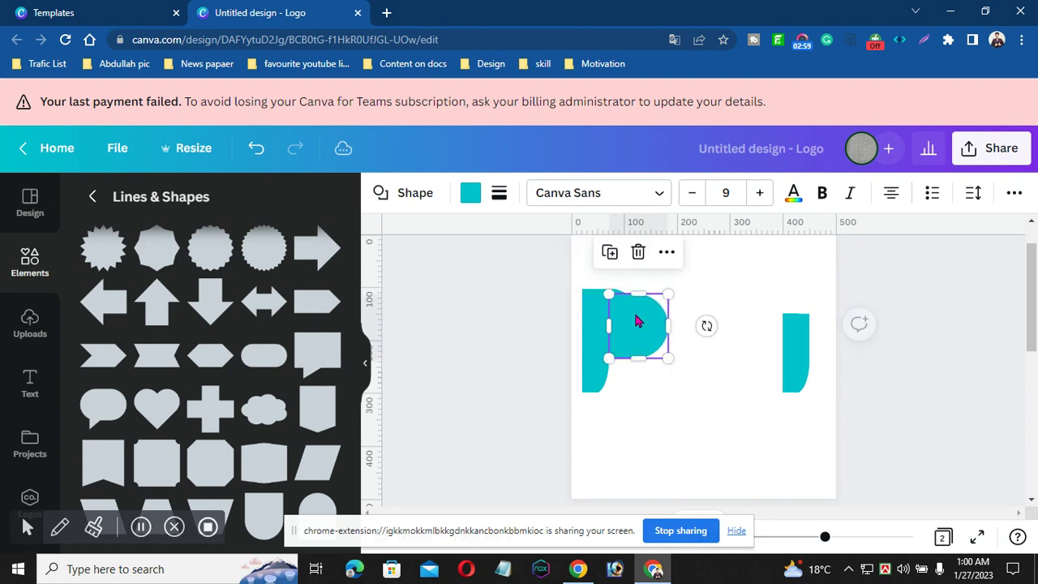
click(472, 201)
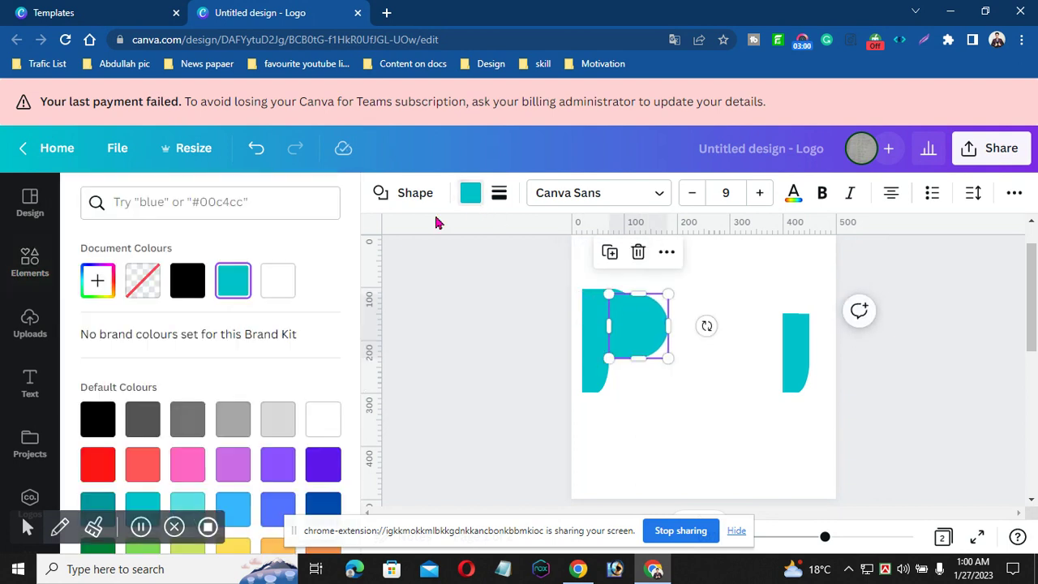
click(278, 281)
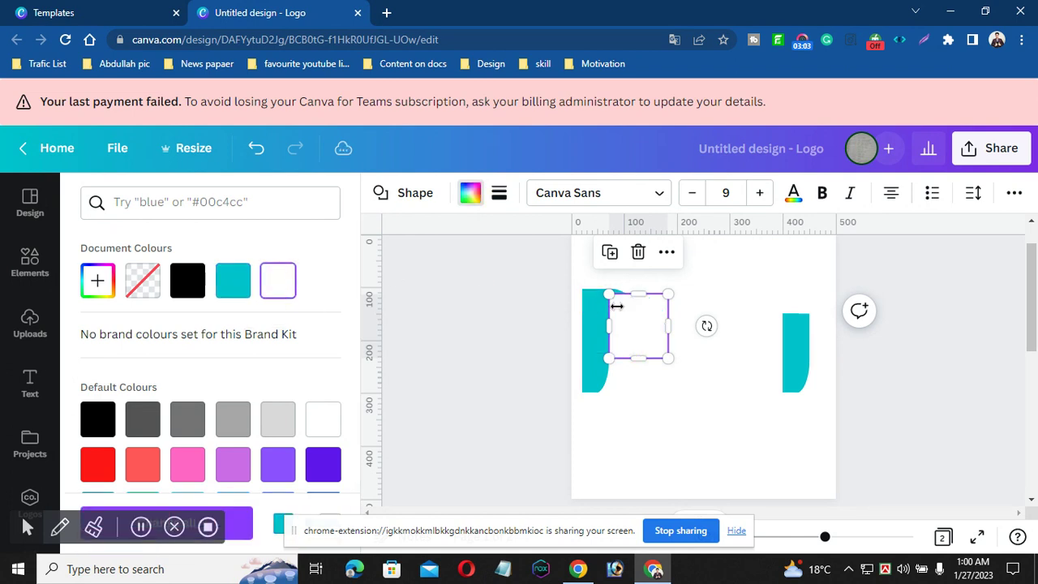
drag(640, 322, 623, 322)
drag(596, 290, 607, 319)
key(Escape)
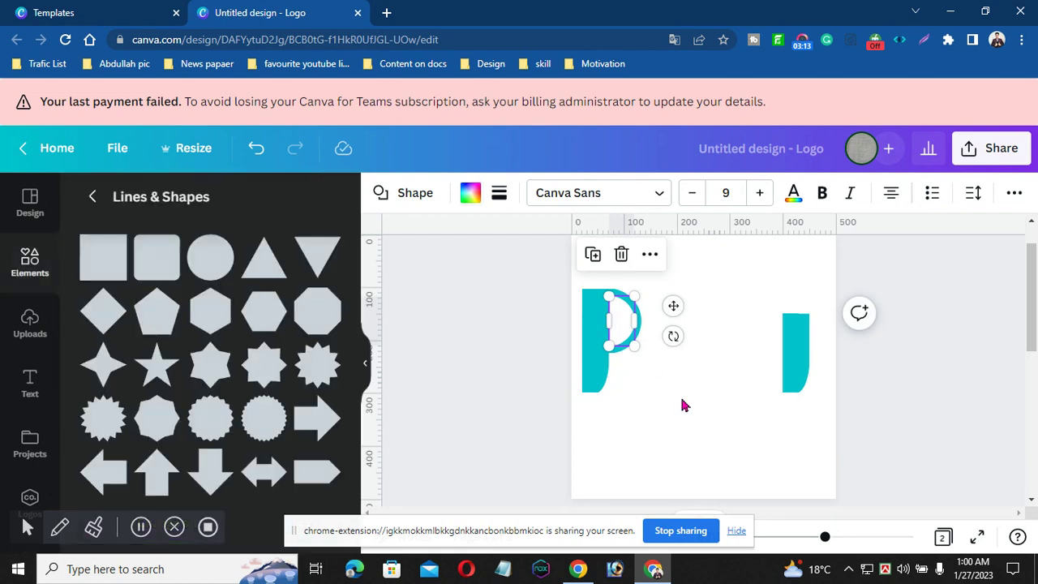
click(682, 405)
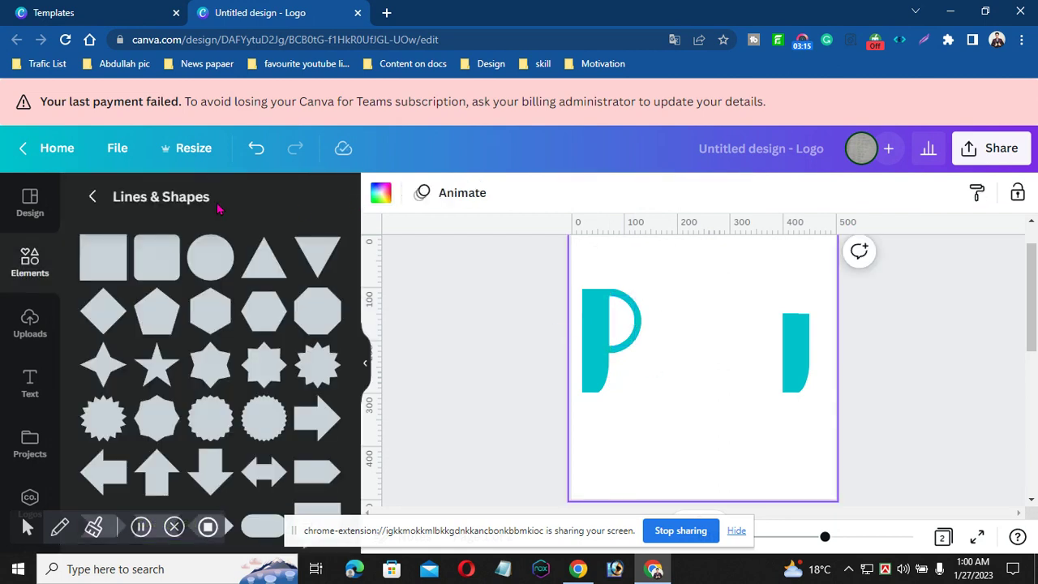
click(92, 196)
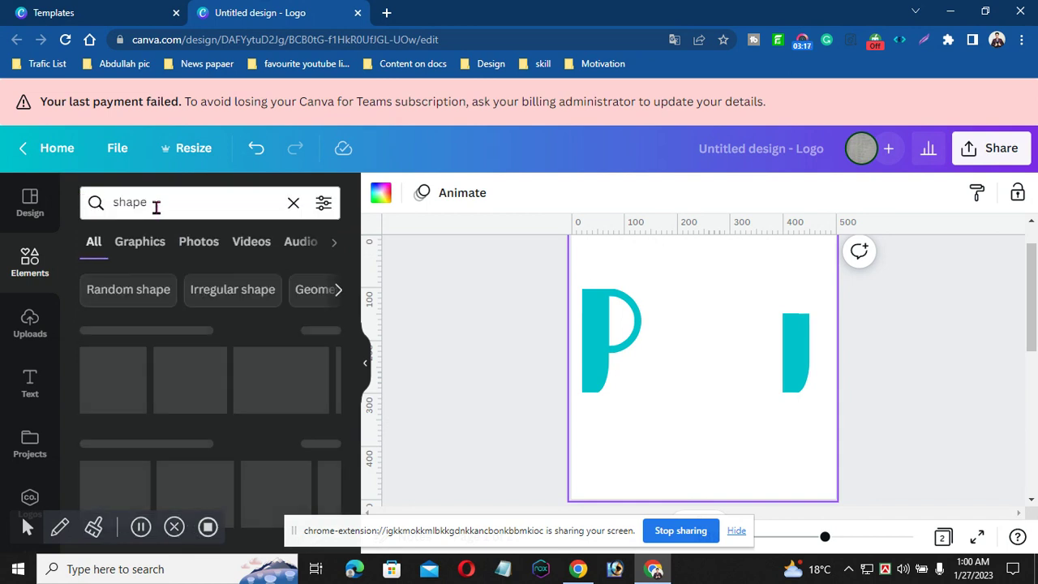
click(157, 207)
key(BackSpace)
key(BackSpace)
key(BackSpace)
key(BackSpace)
text(line)
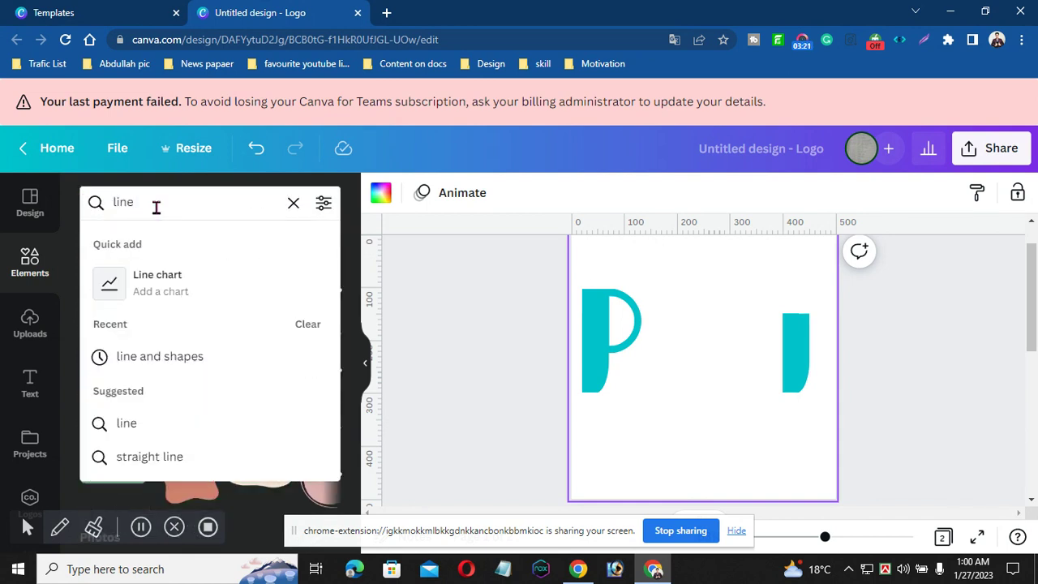
click(140, 527)
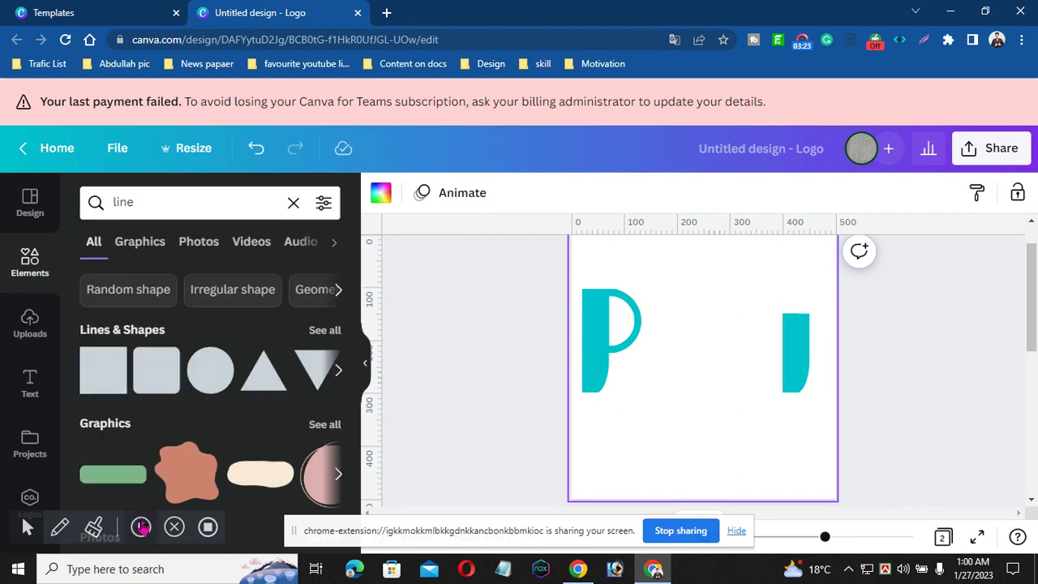
click(232, 201)
key(Return)
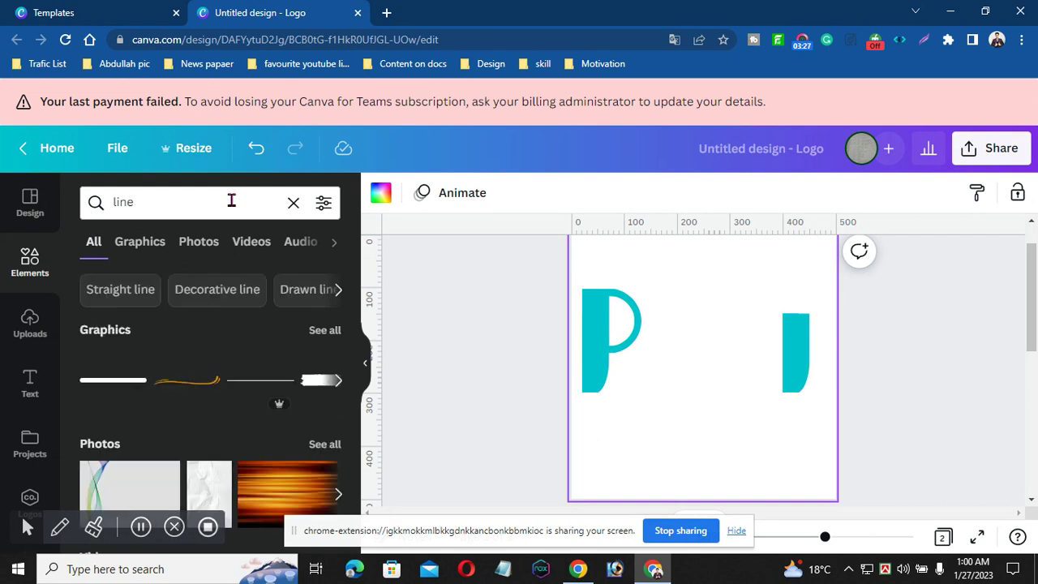
click(124, 380)
drag(687, 408, 669, 367)
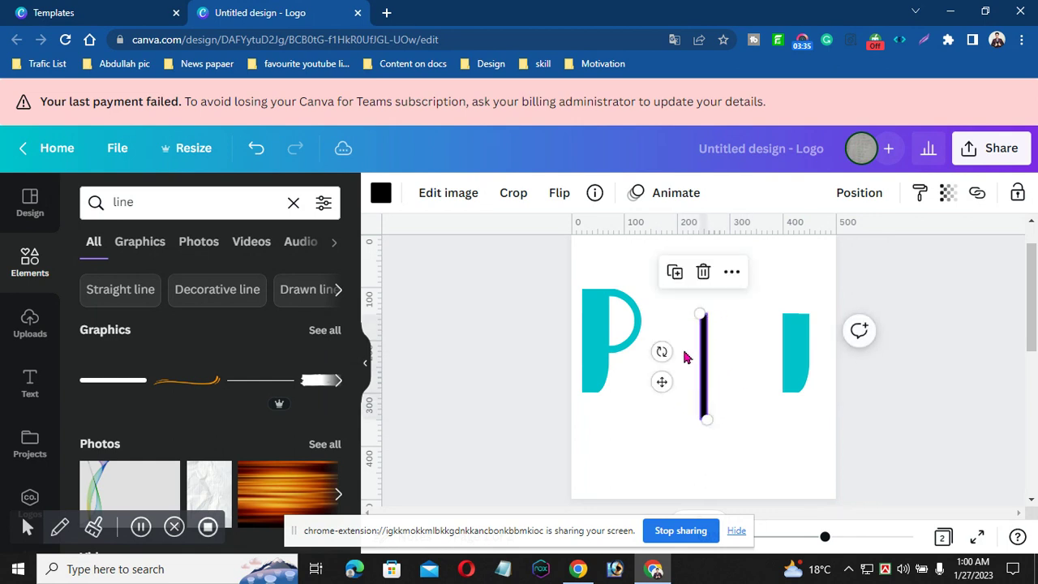
drag(699, 316, 701, 318)
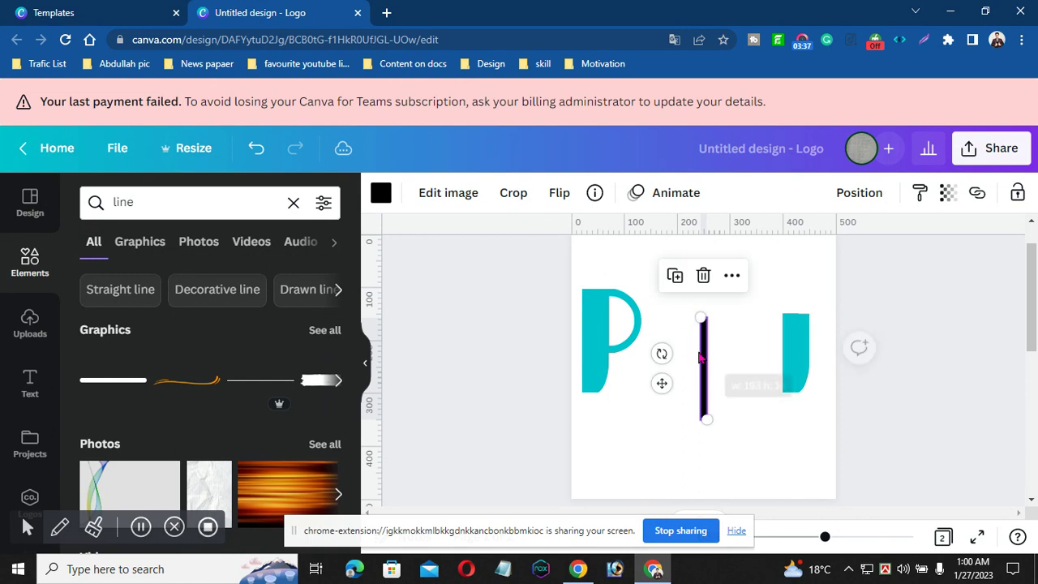
click(703, 275)
click(240, 209)
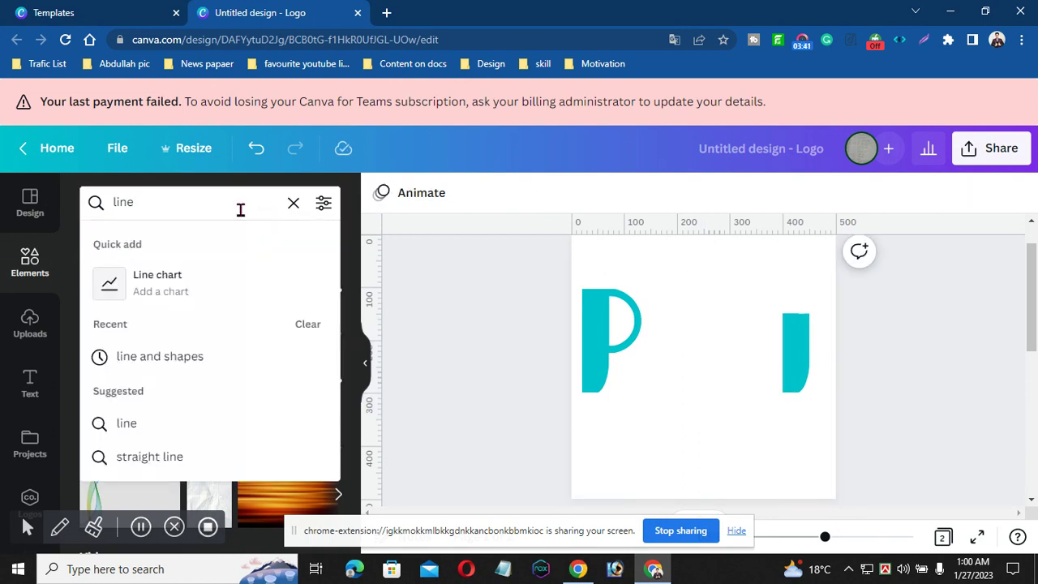
key(Return)
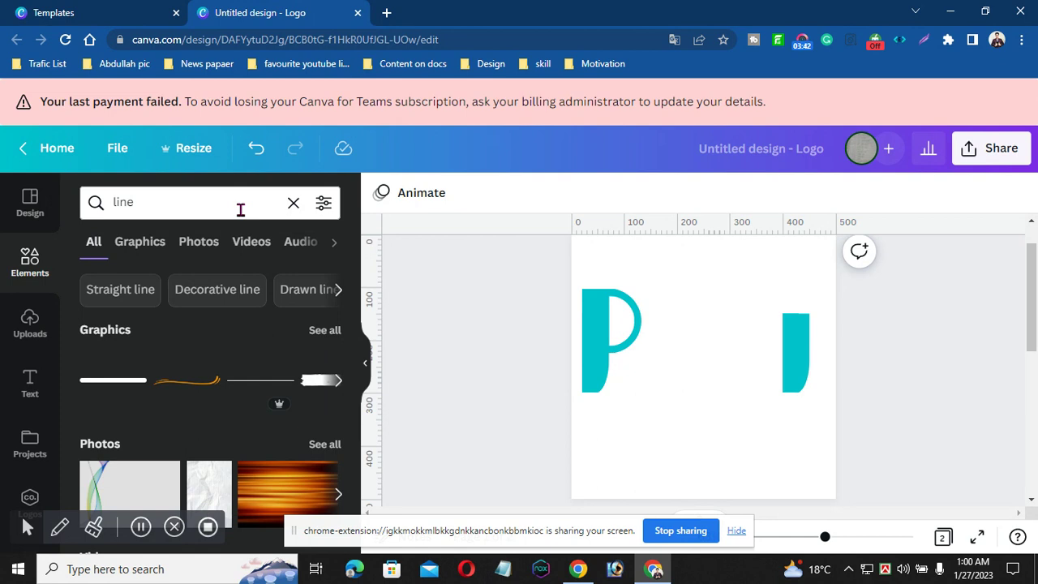
click(325, 330)
scroll(353, 317, down, 1)
drag(354, 316, 354, 403)
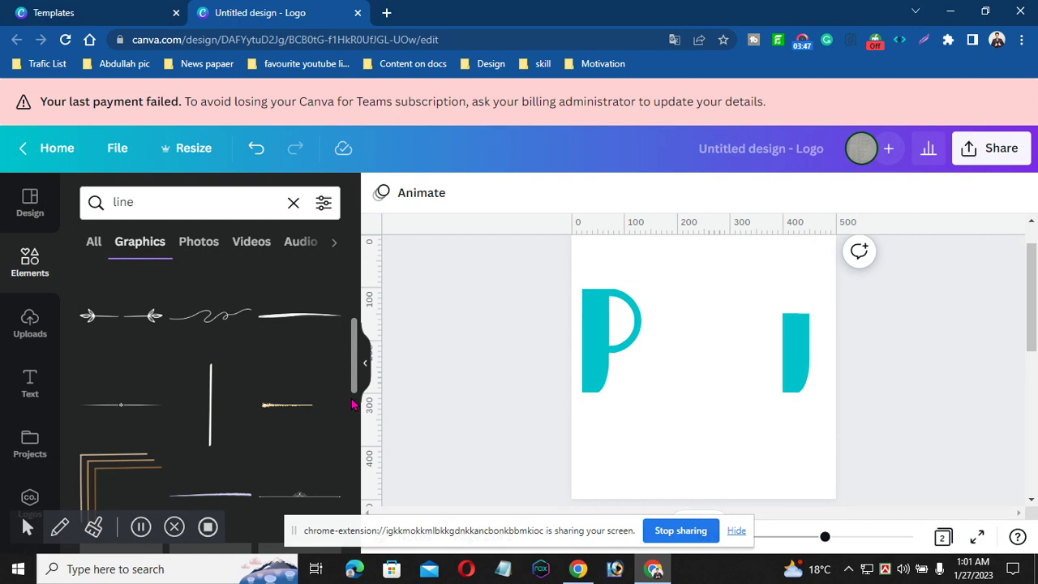
click(209, 399)
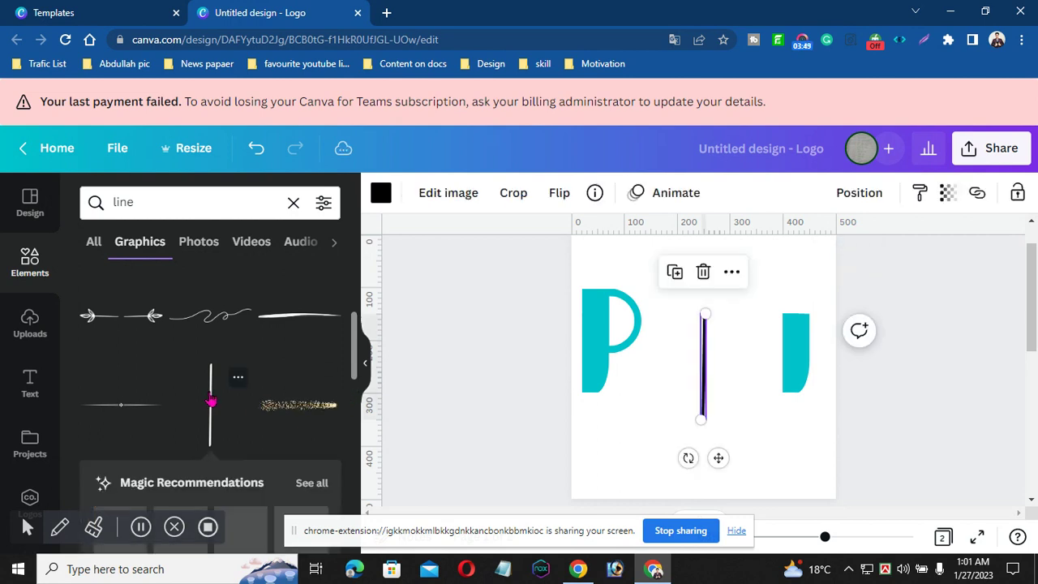
drag(700, 418, 676, 417)
drag(720, 457, 733, 458)
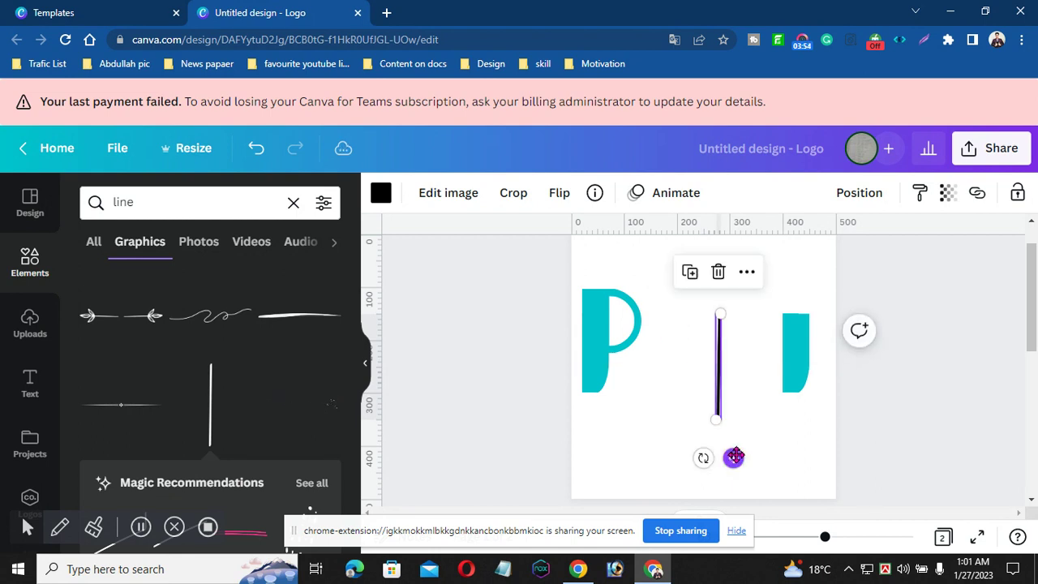
click(717, 272)
Step: Search Elements for 'lines' and add a near-vertical straight line with weight 5
click(293, 202)
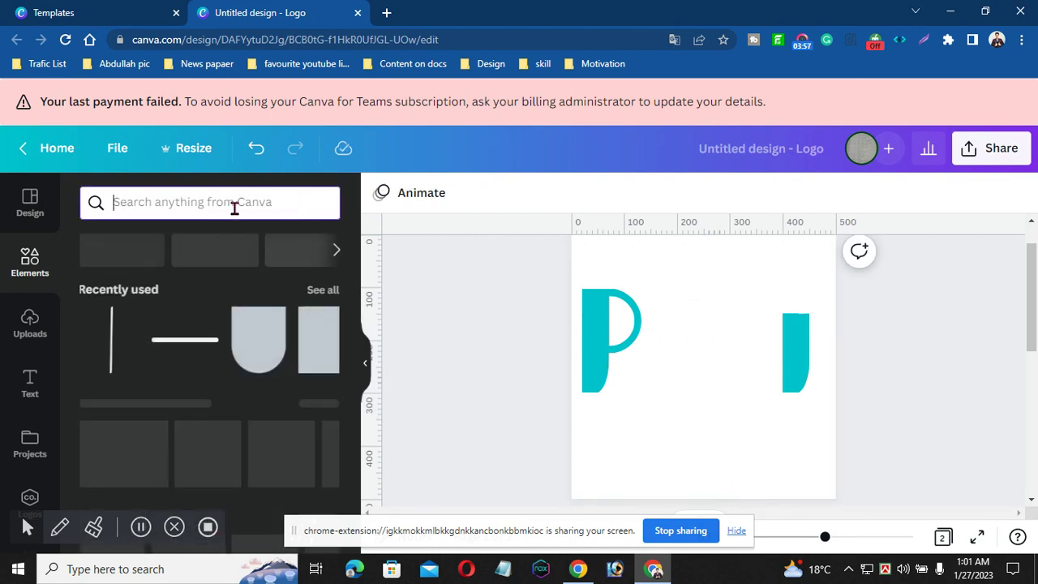
text(line)
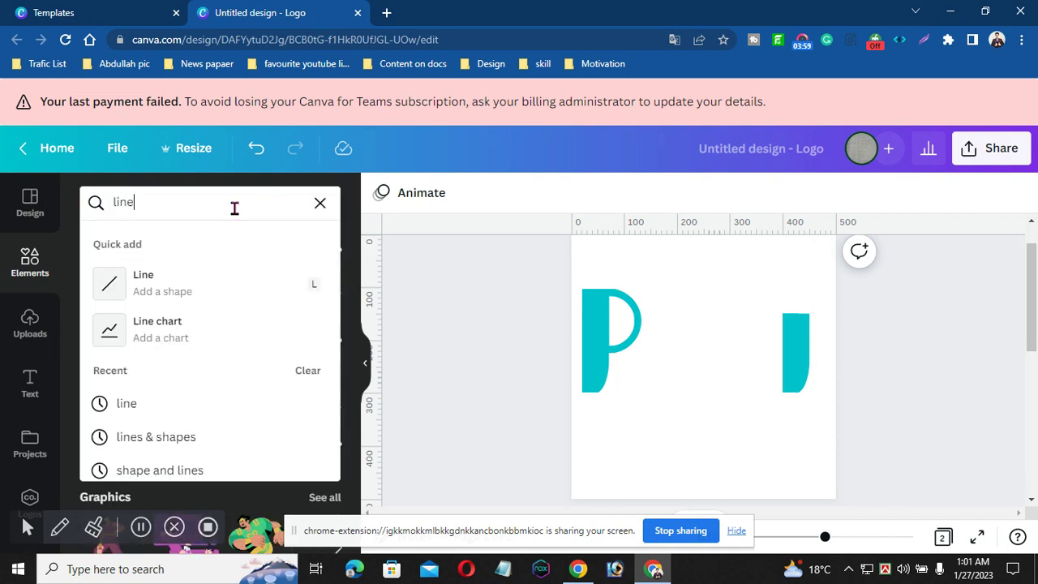
text(s)
key(Return)
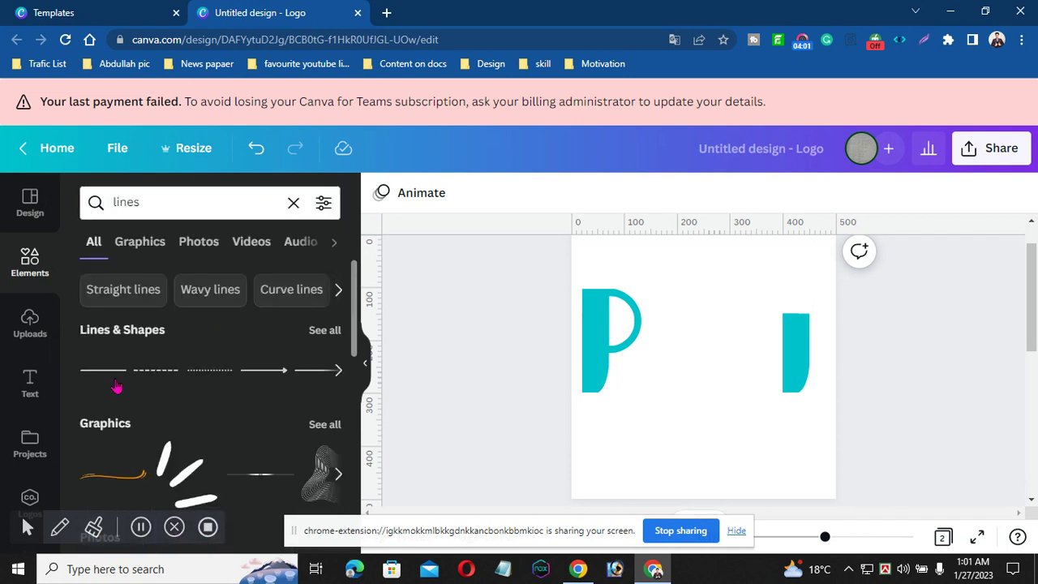
click(94, 380)
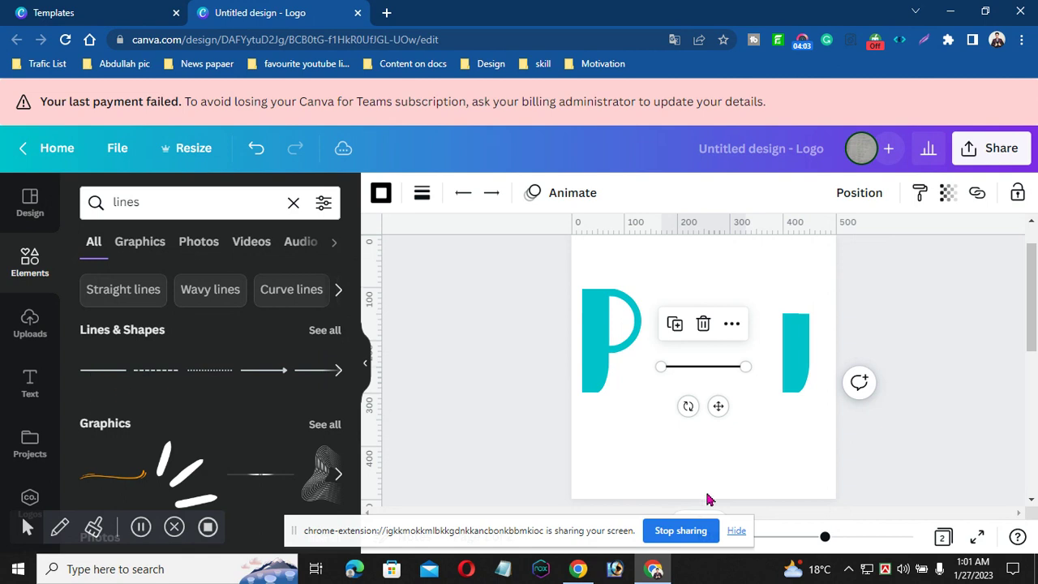
drag(686, 406, 686, 364)
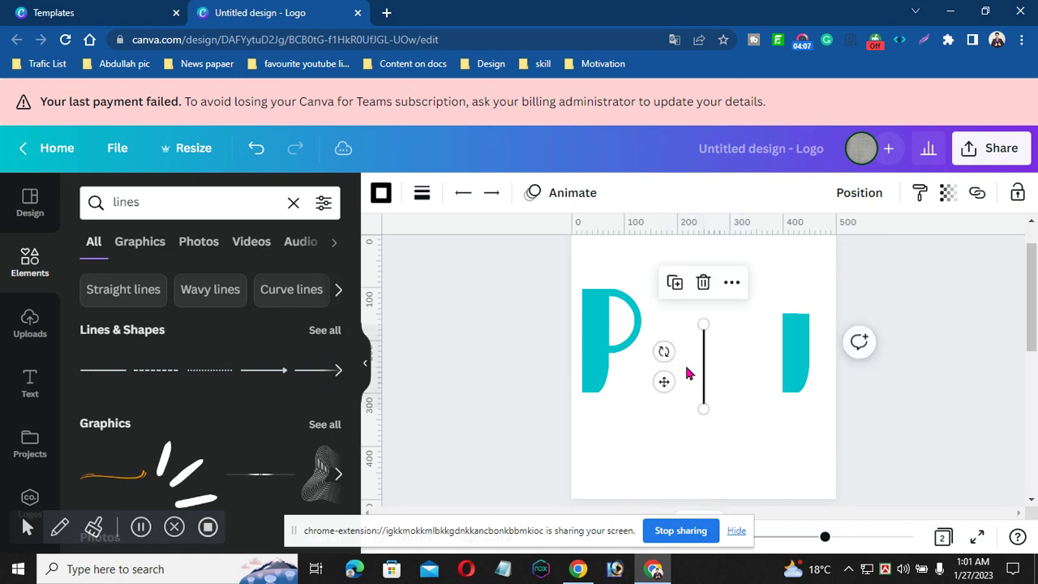
click(421, 194)
drag(431, 346, 432, 345)
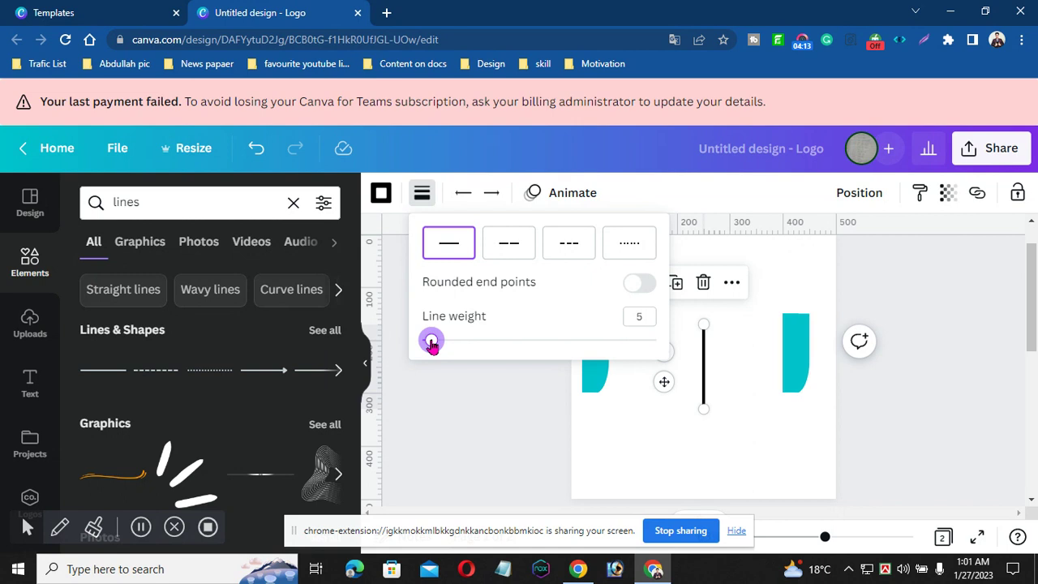
click(713, 359)
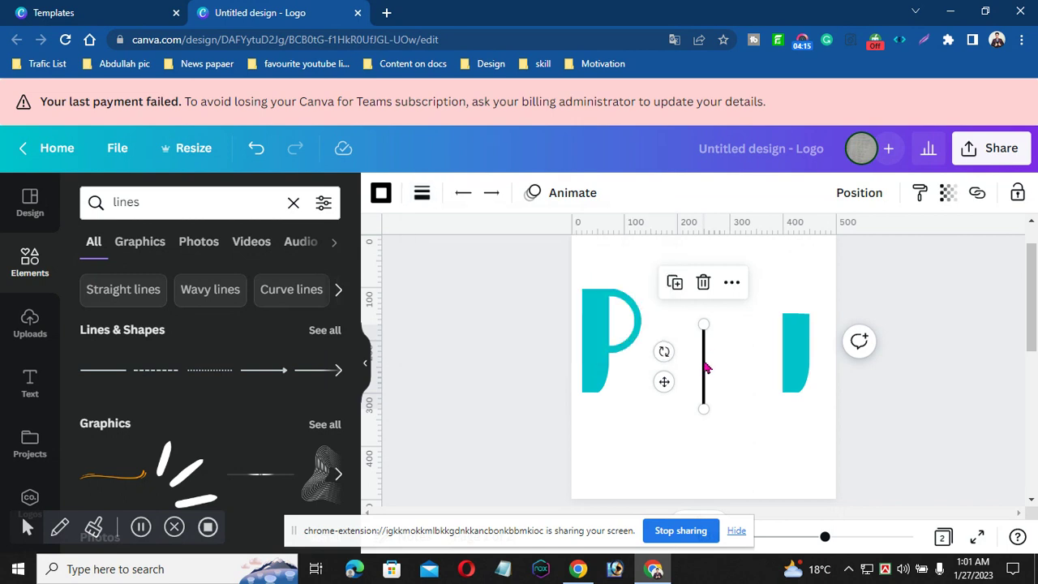
Step: Move the black line onto the P's stem and fine-tune its rotation
drag(663, 381, 576, 384)
click(683, 393)
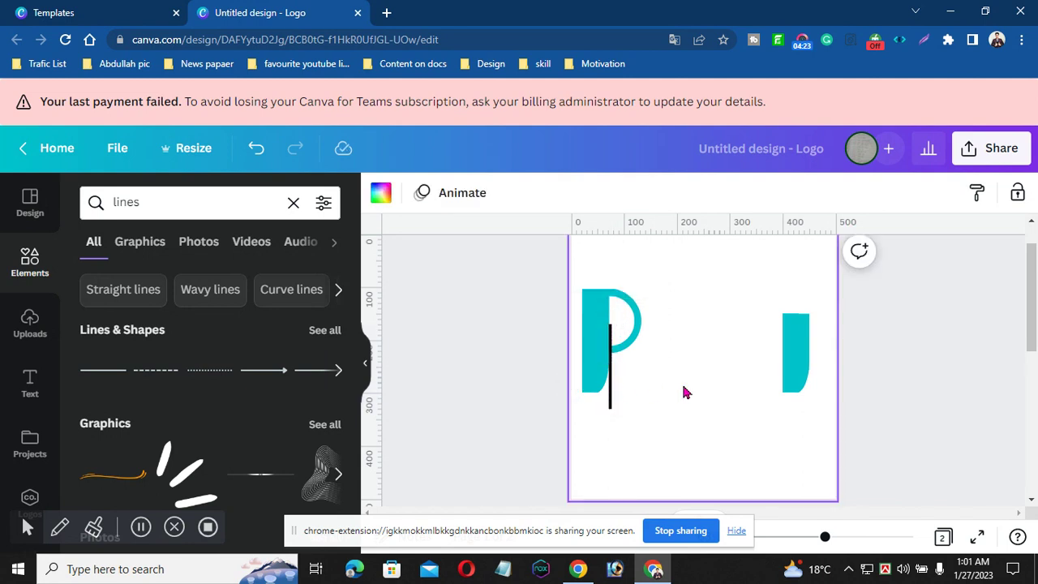
click(610, 397)
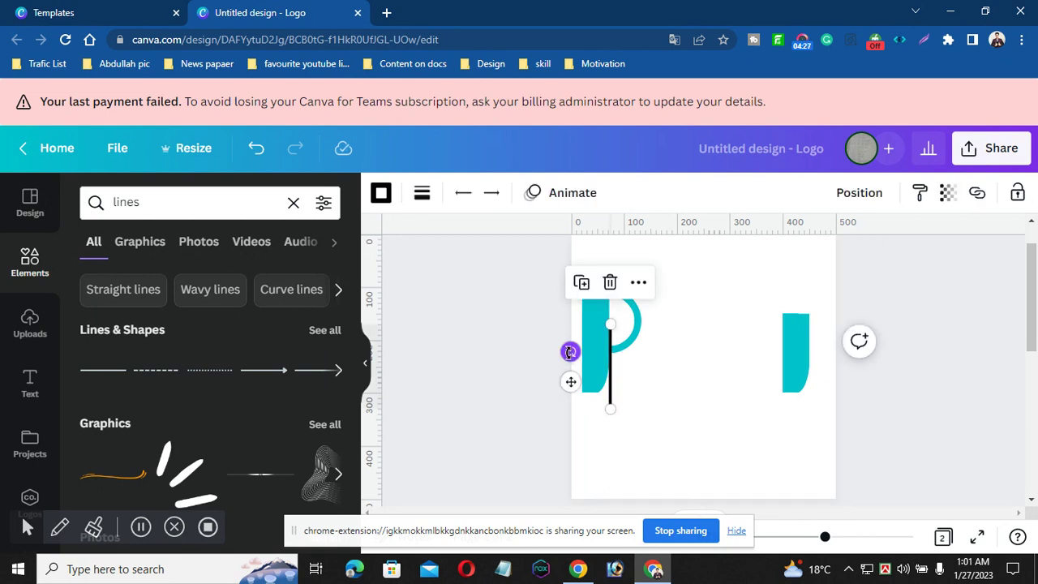
drag(570, 352, 571, 351)
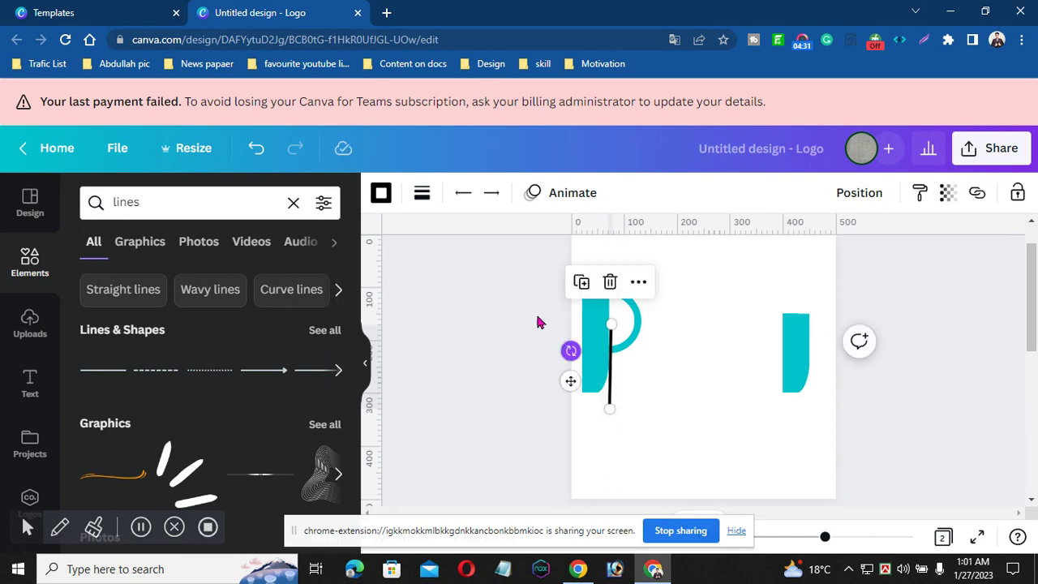
Step: Make the vertical line white so it splits the P's stem
click(381, 195)
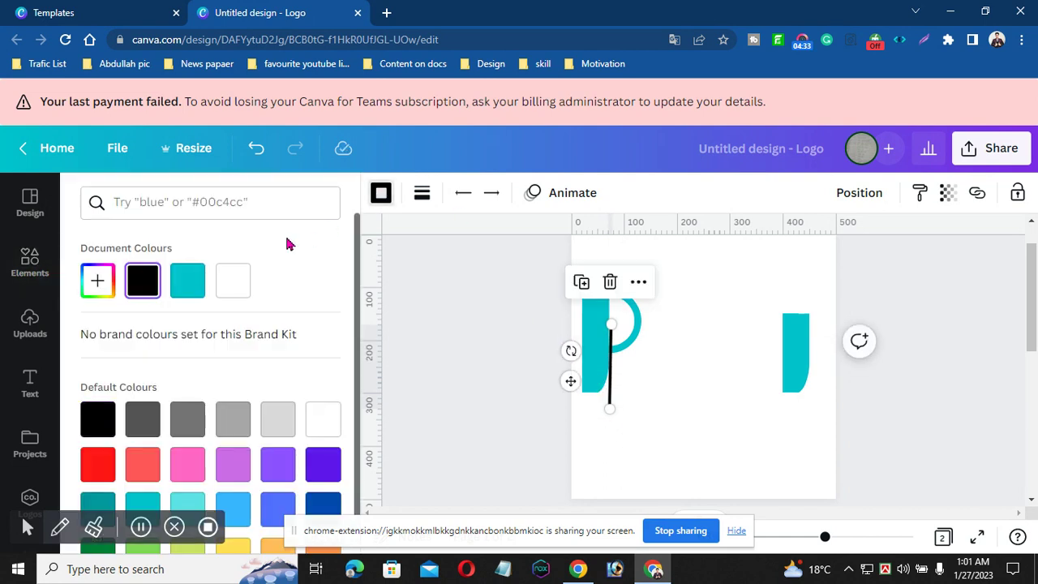
click(234, 280)
click(695, 360)
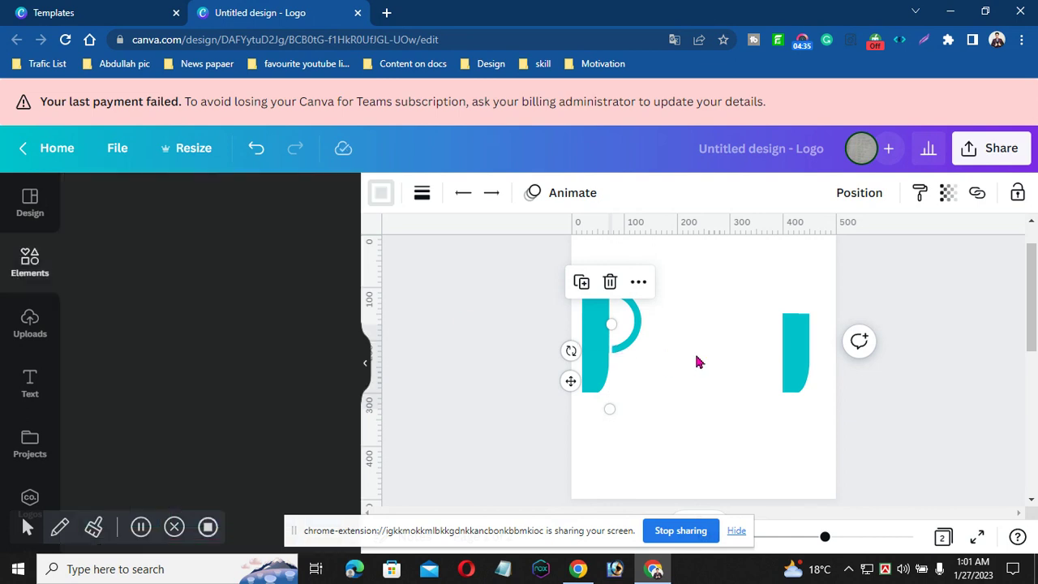
Step: Move and resize the teal bar so it sits right beside the P, beneath the bowl
click(795, 346)
drag(795, 347, 672, 319)
drag(672, 393, 670, 386)
mouse_move(655, 342)
mouse_down()
mouse_move(671, 346)
mouse_move(657, 346)
mouse_up()
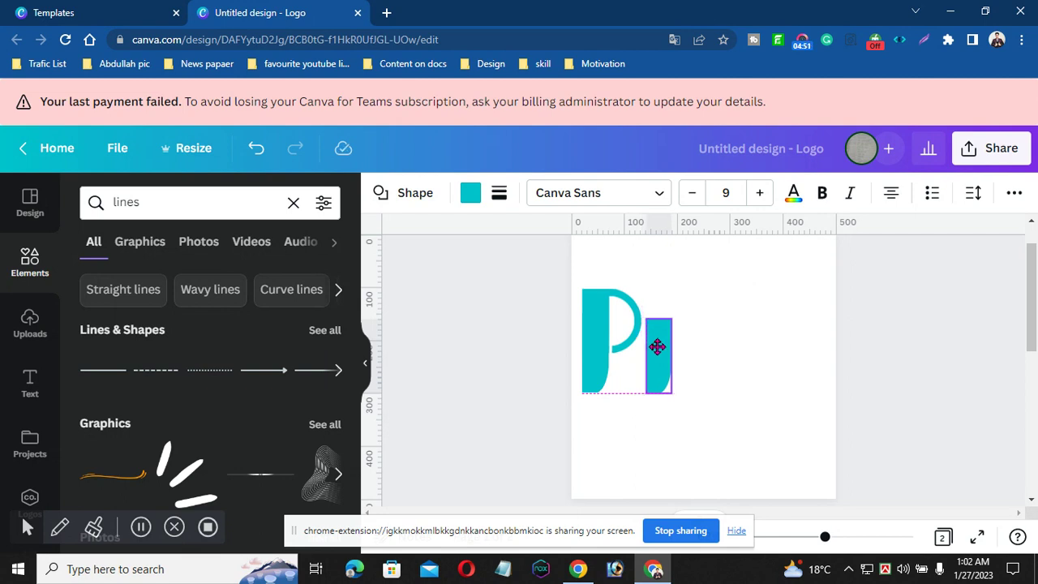
drag(657, 346, 658, 351)
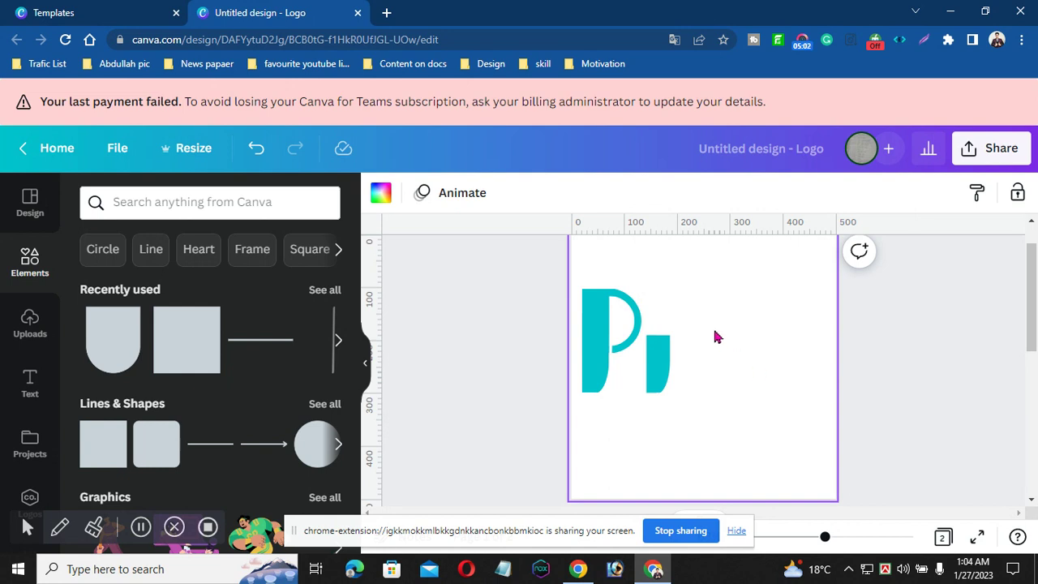
click(658, 357)
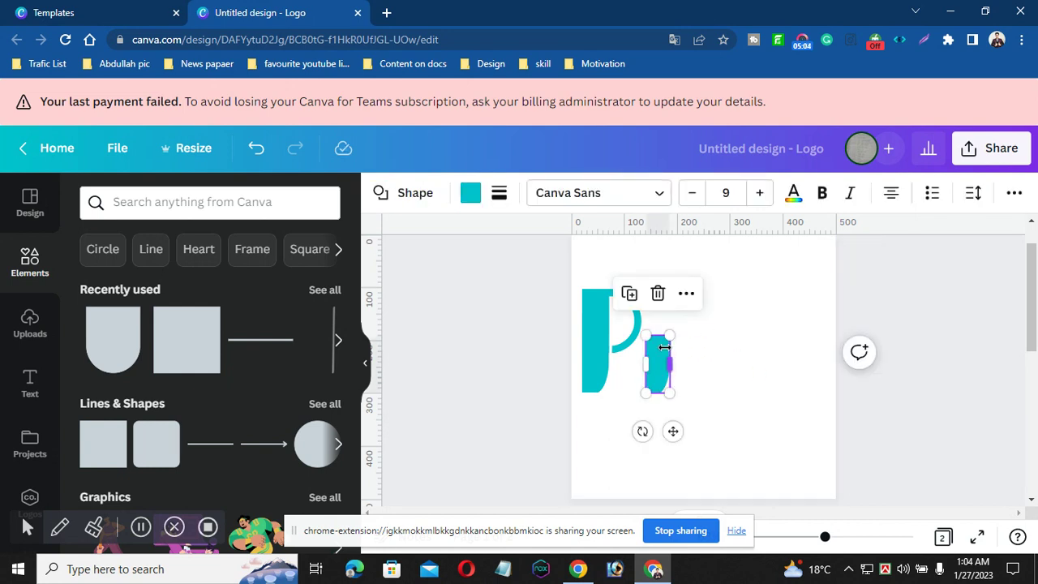
click(734, 348)
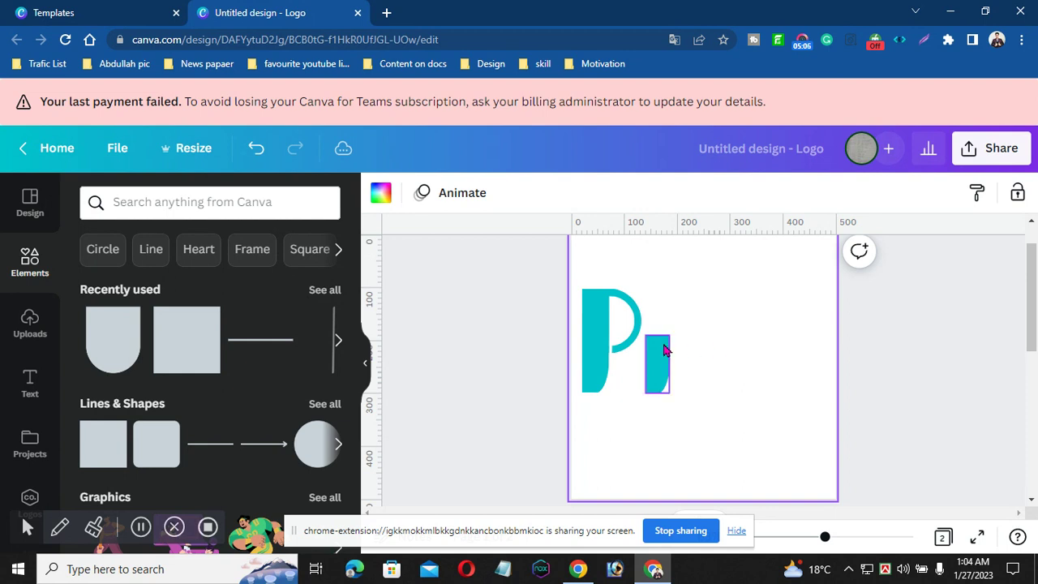
click(664, 345)
click(698, 348)
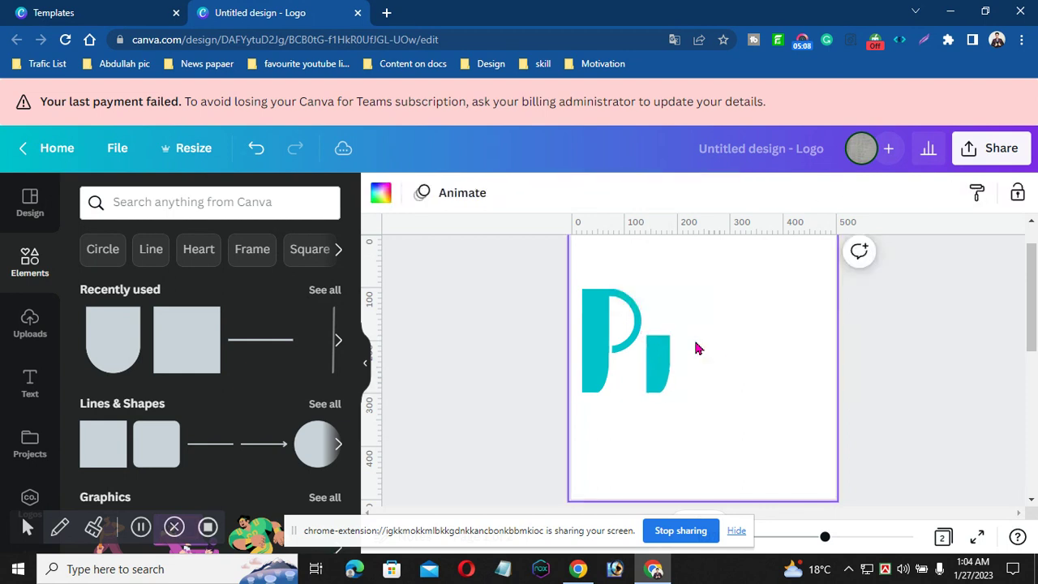
click(659, 362)
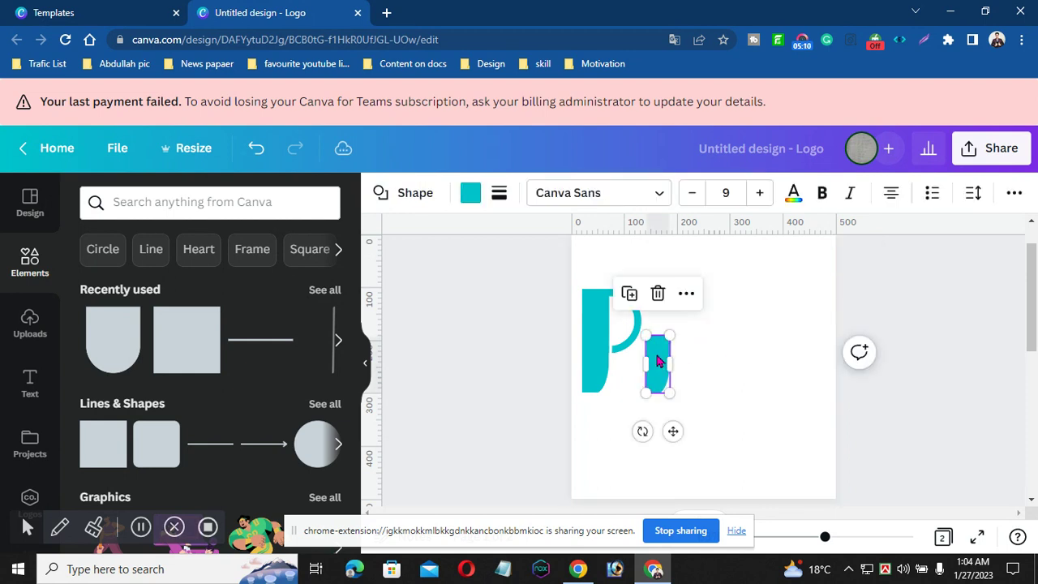
key(ctrl+a)
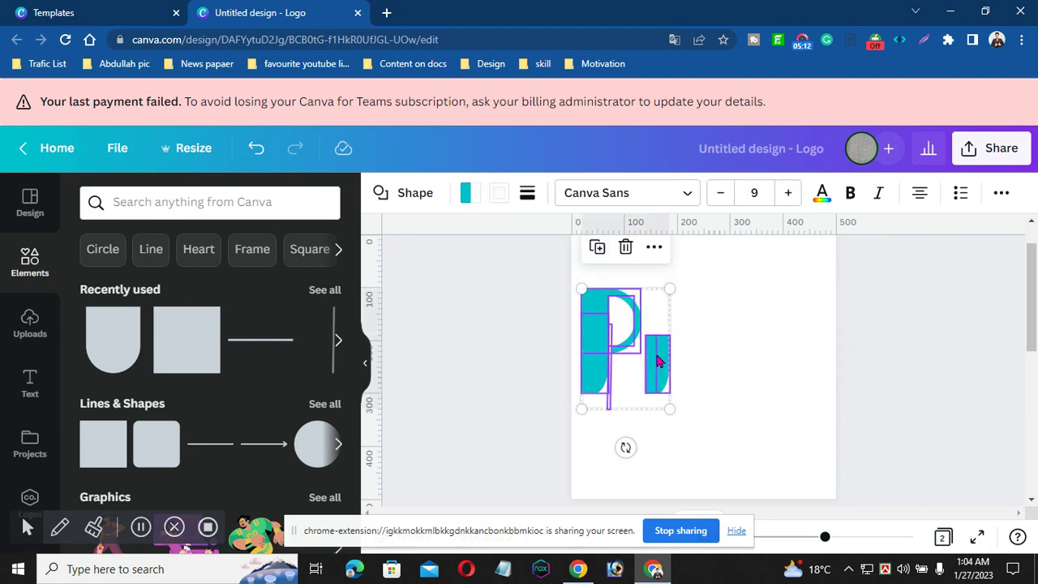
click(724, 361)
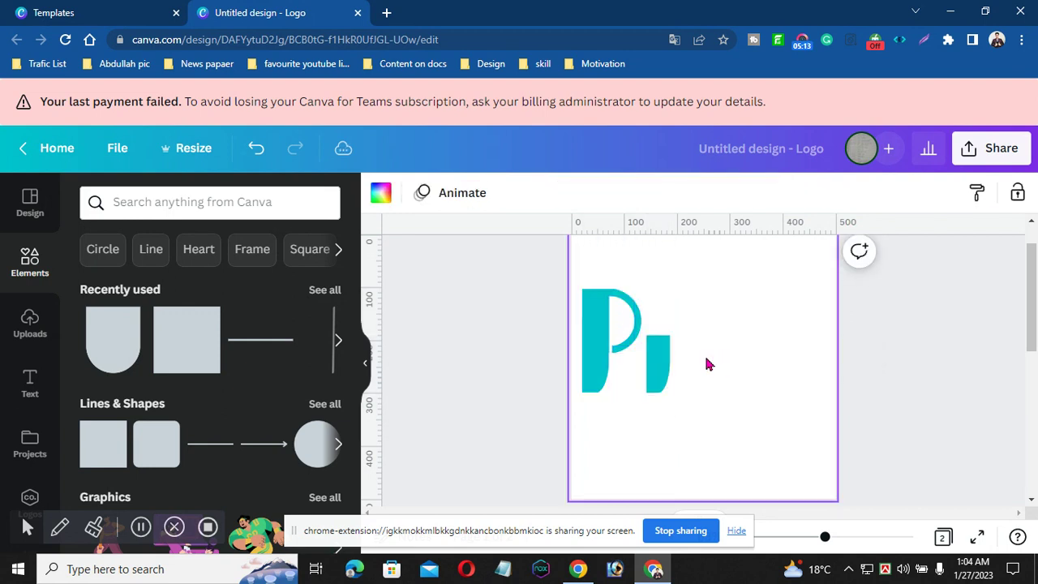
click(653, 363)
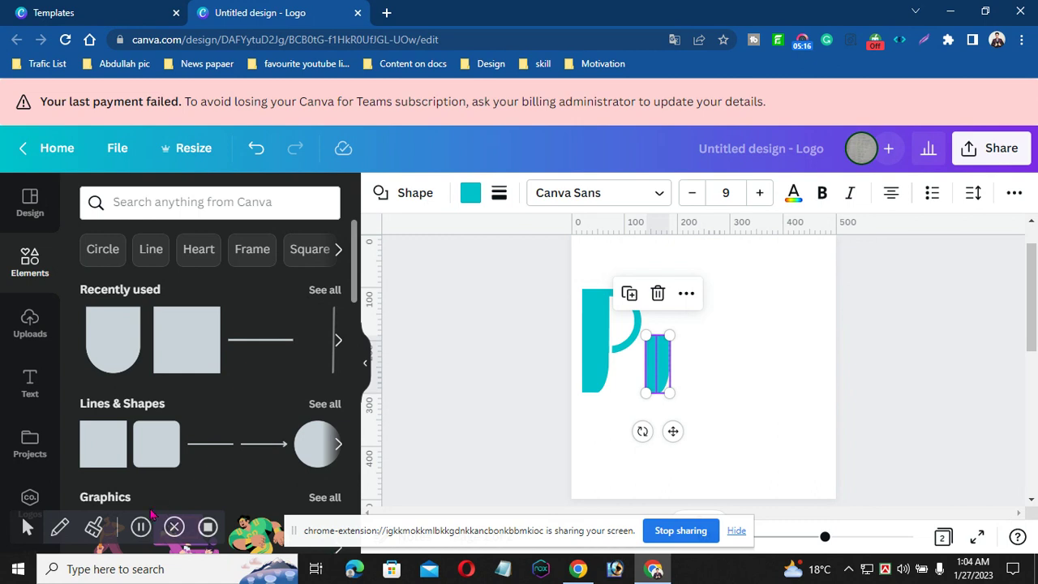
key(Escape)
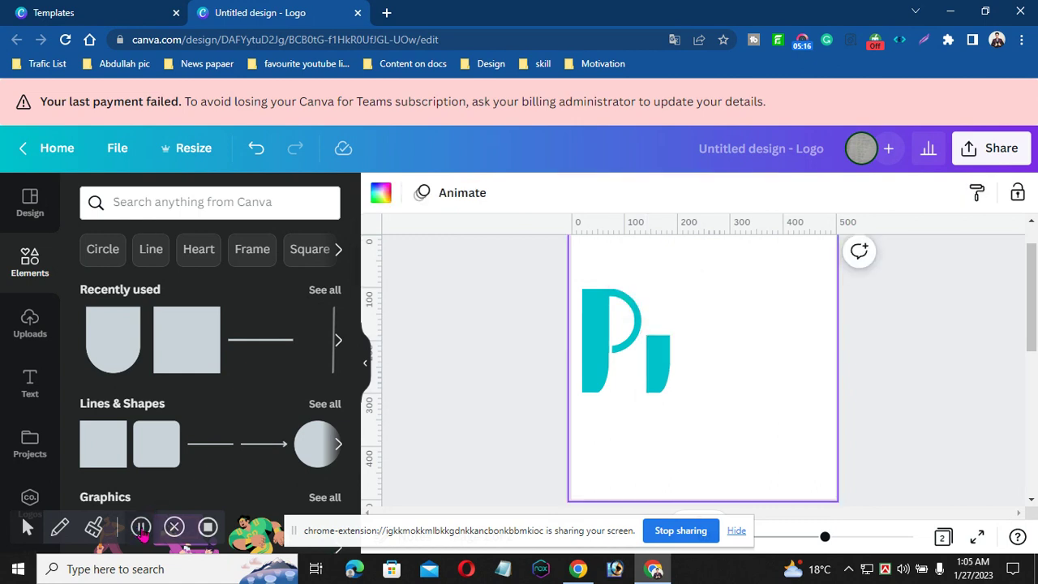
Step: Search Elements for 'leaf' graphics and browse the results
click(234, 207)
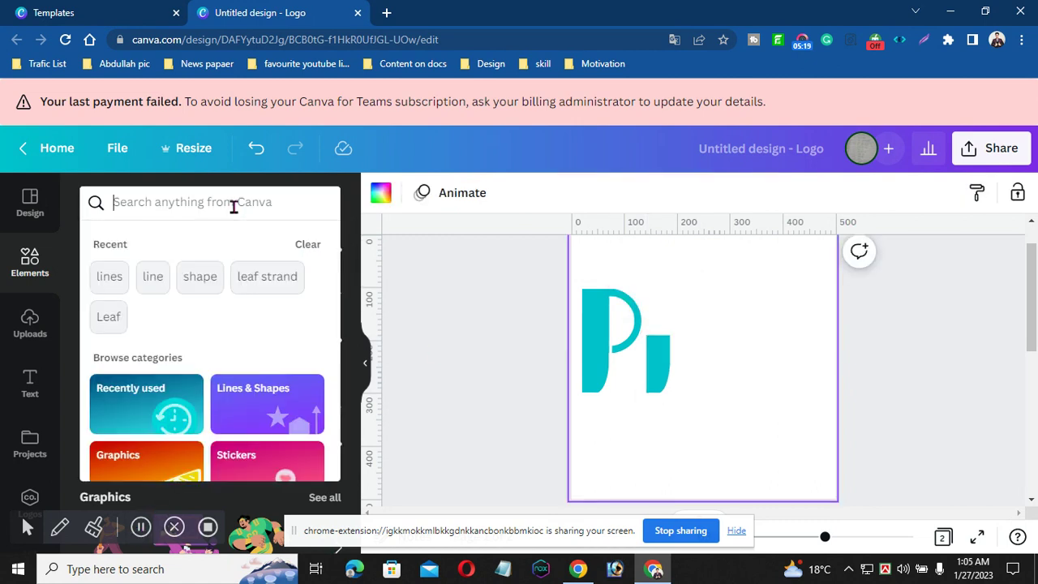
text(leaf)
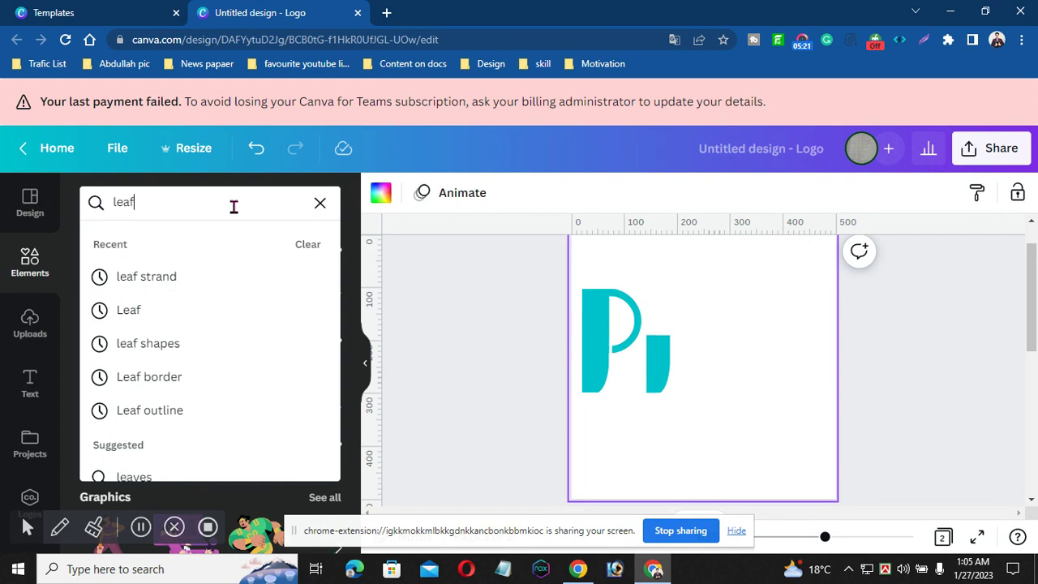
key(Return)
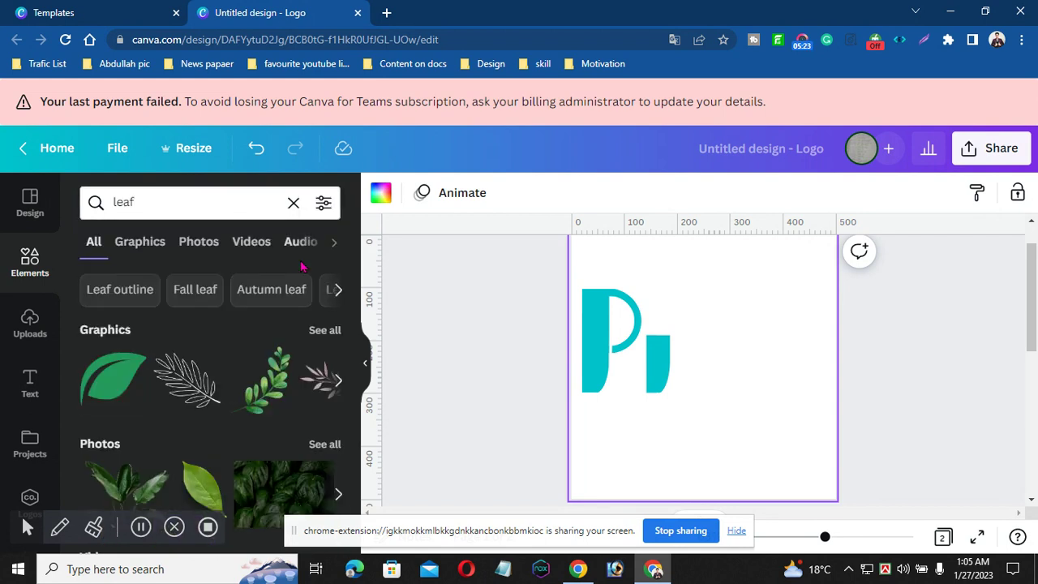
click(321, 335)
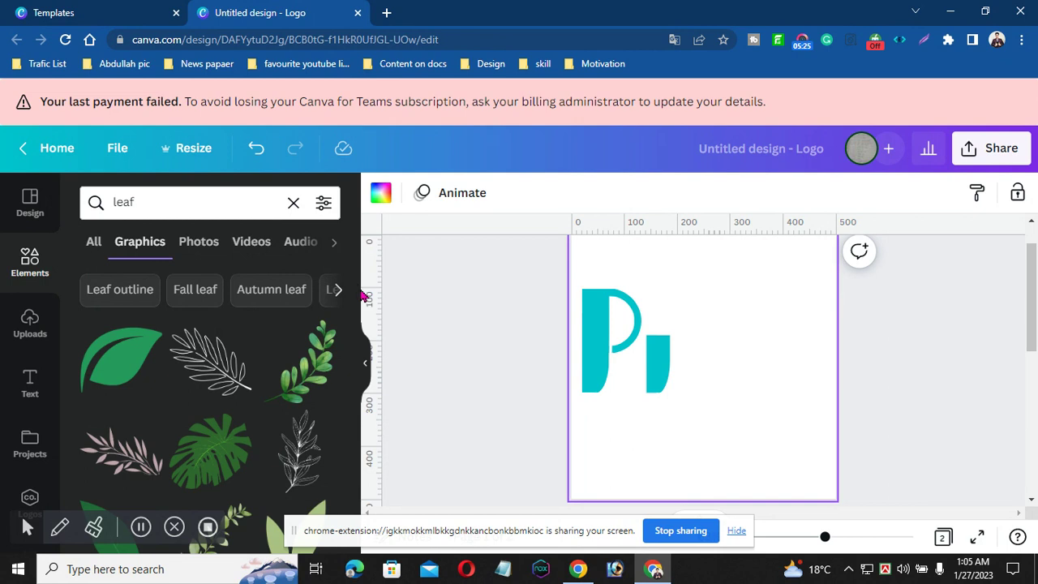
mouse_move(359, 287)
mouse_down()
mouse_move(357, 360)
mouse_move(355, 268)
mouse_up()
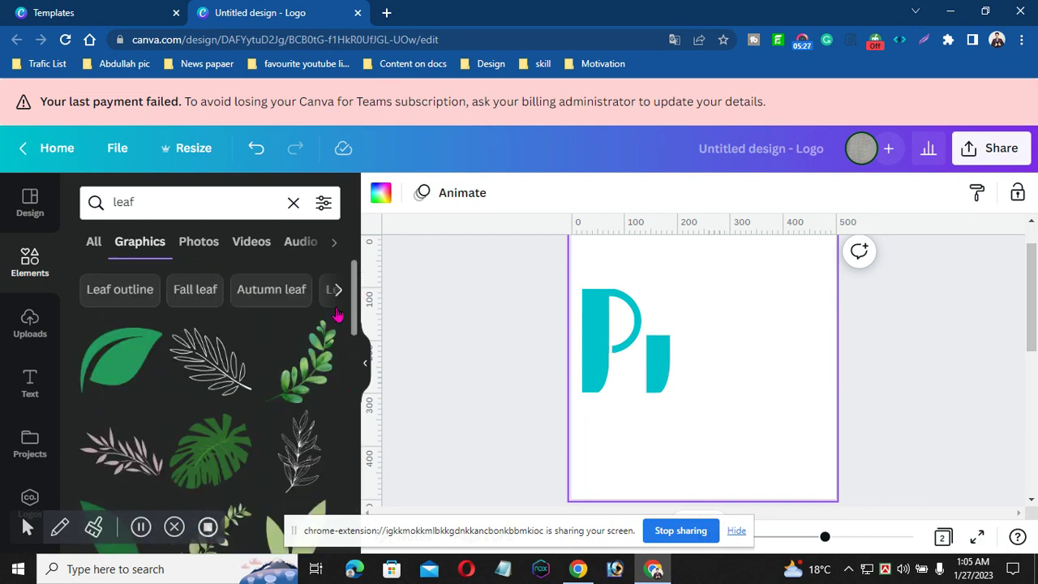
click(293, 206)
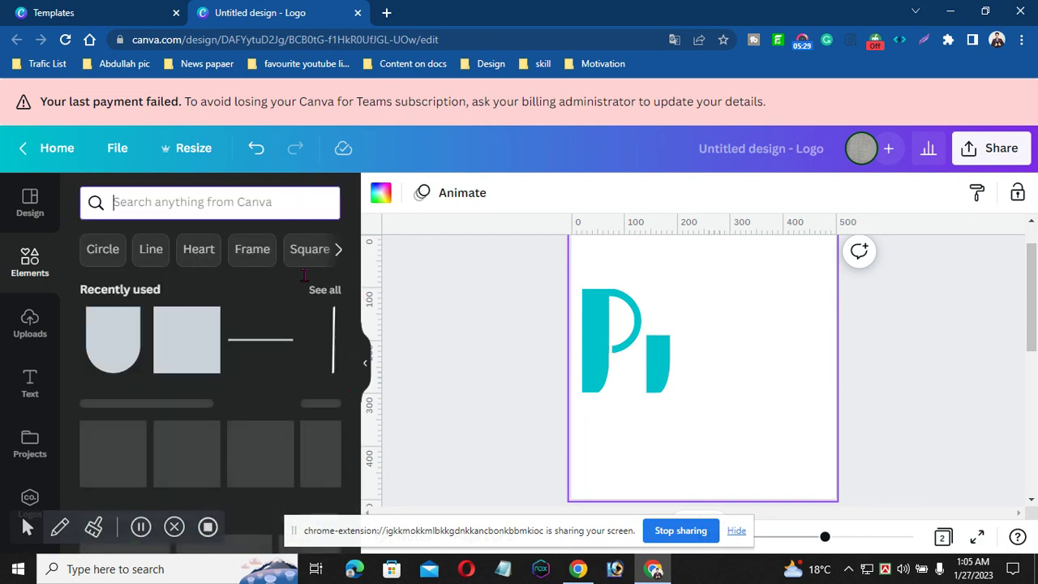
Step: Add the green leaf from Recently used, shrink it, and set it atop the teal bar
click(323, 292)
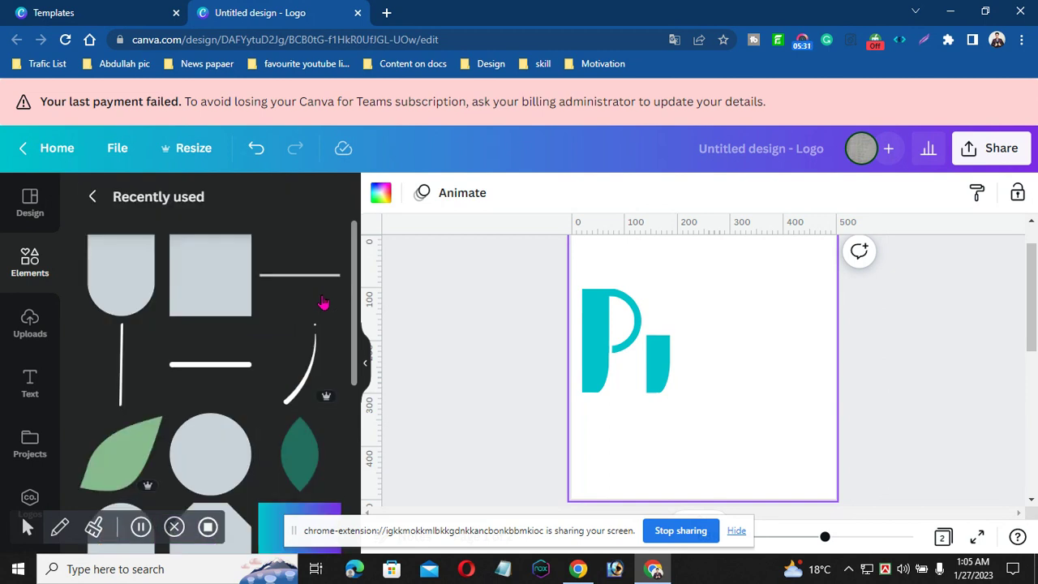
drag(357, 307, 354, 361)
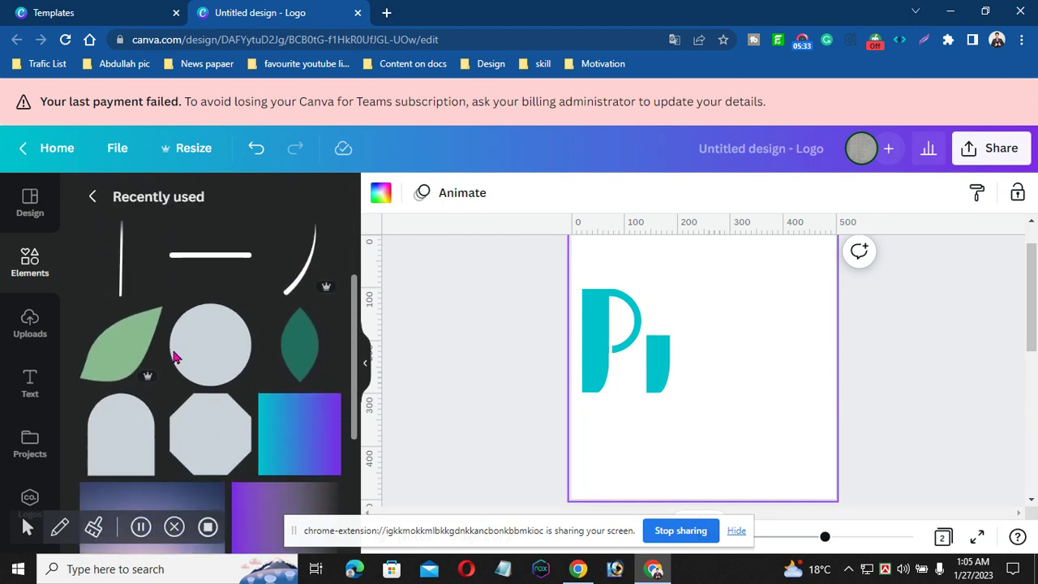
click(120, 349)
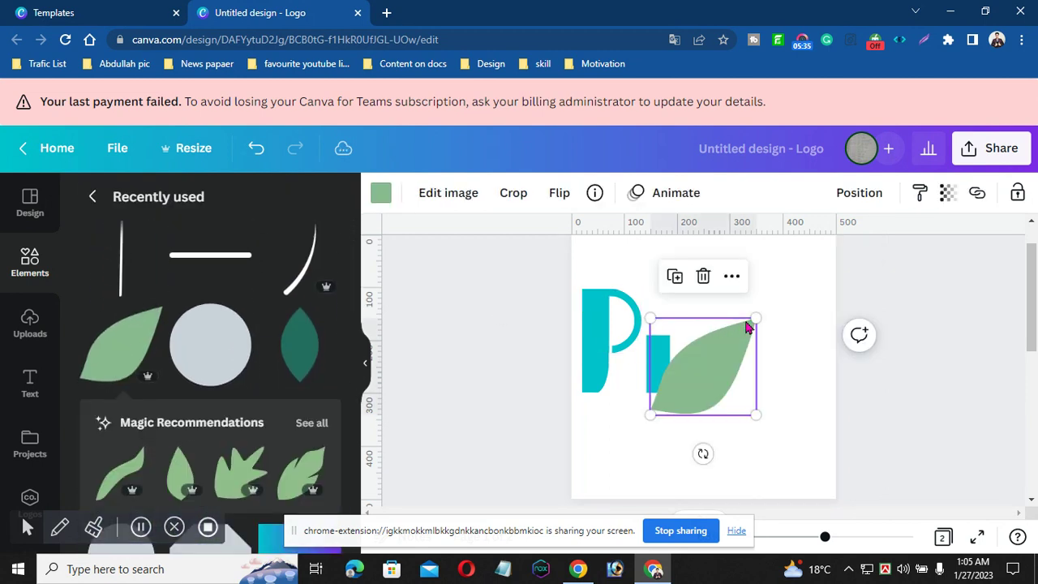
drag(754, 319, 703, 367)
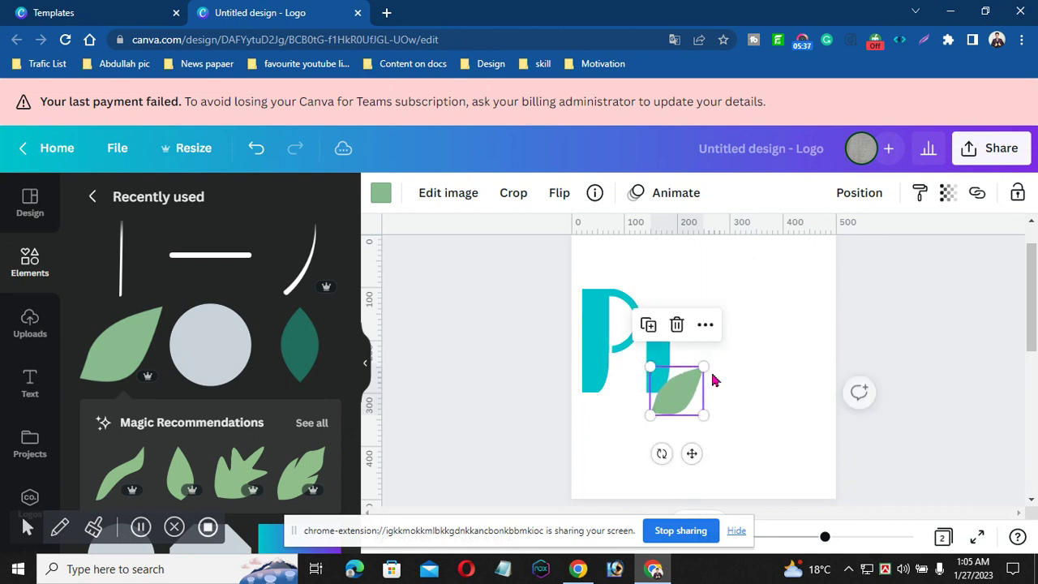
drag(683, 403, 685, 343)
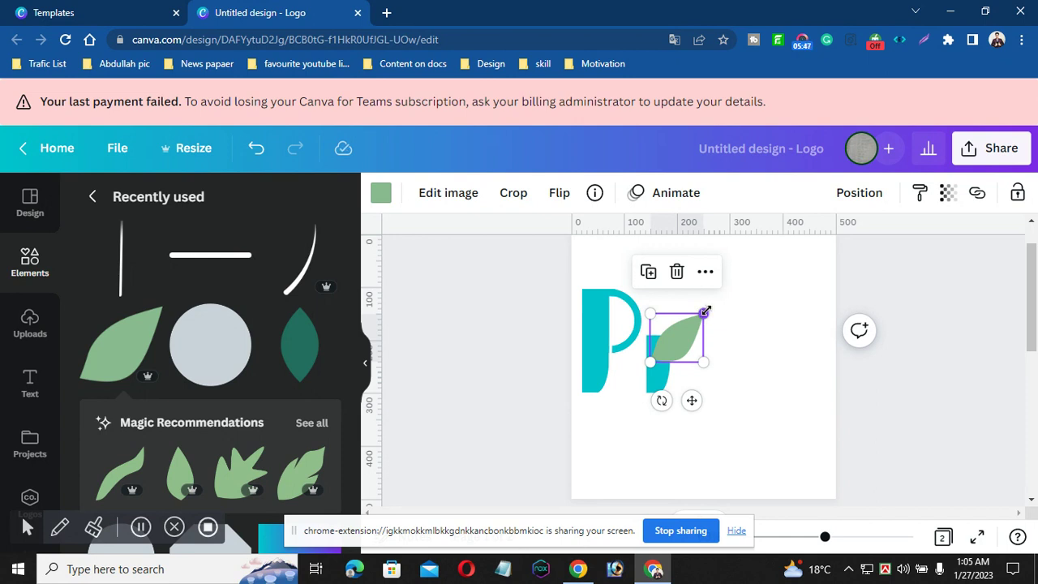
Step: Recolour the green leaf with the teal document colour used on the P
click(749, 324)
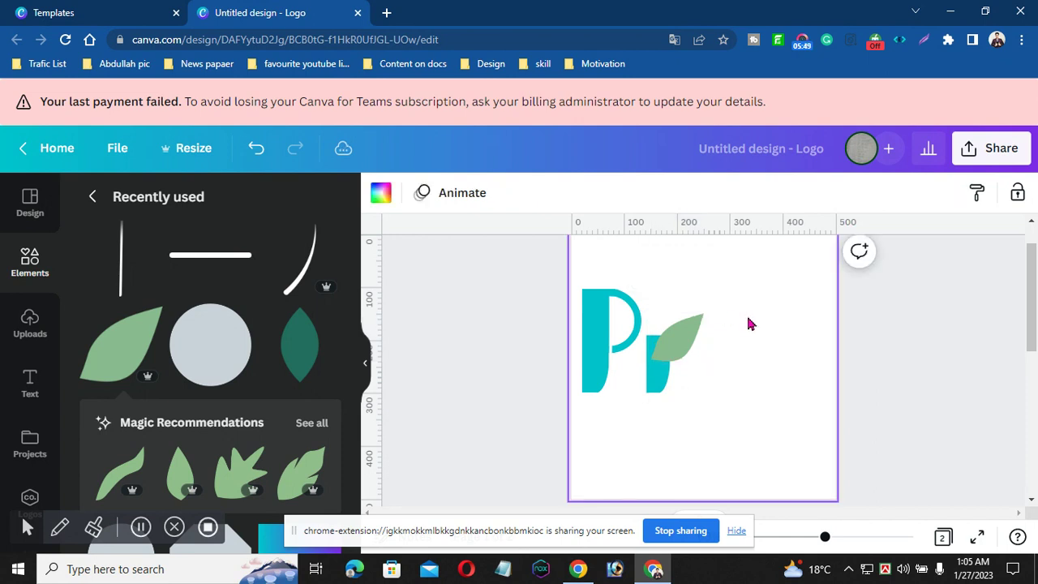
click(684, 330)
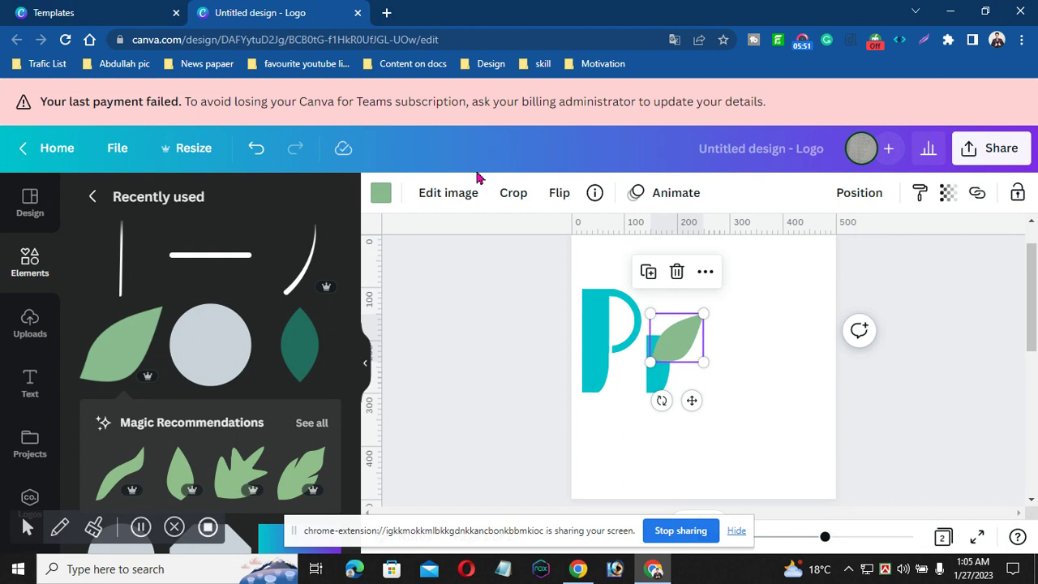
click(377, 193)
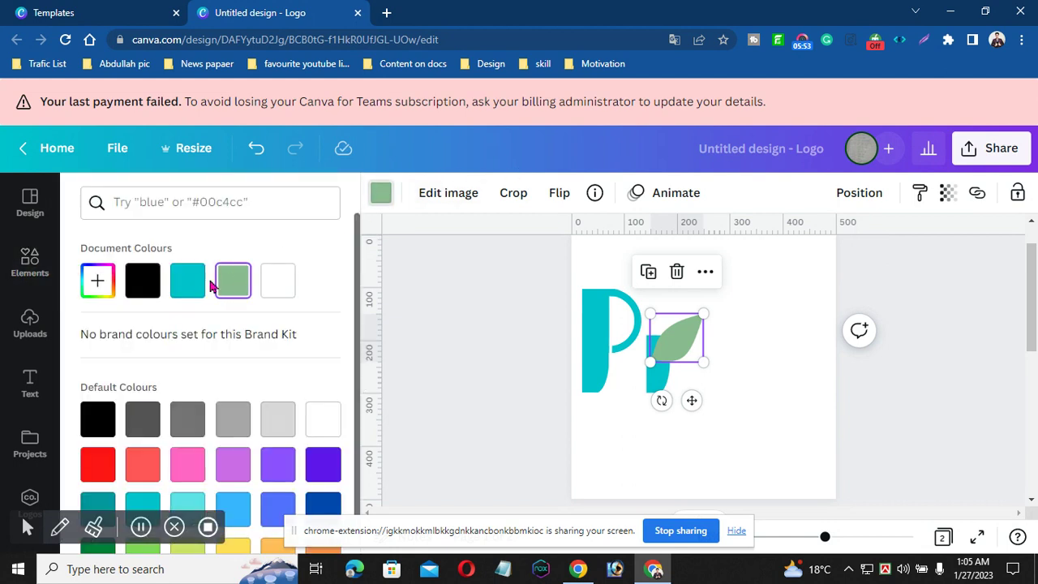
click(198, 281)
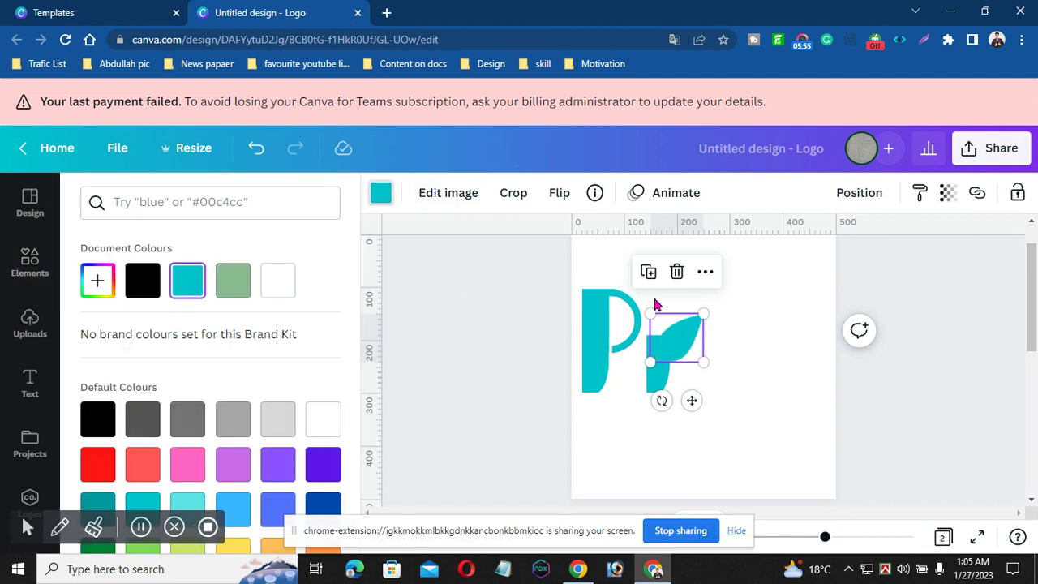
click(744, 313)
click(745, 312)
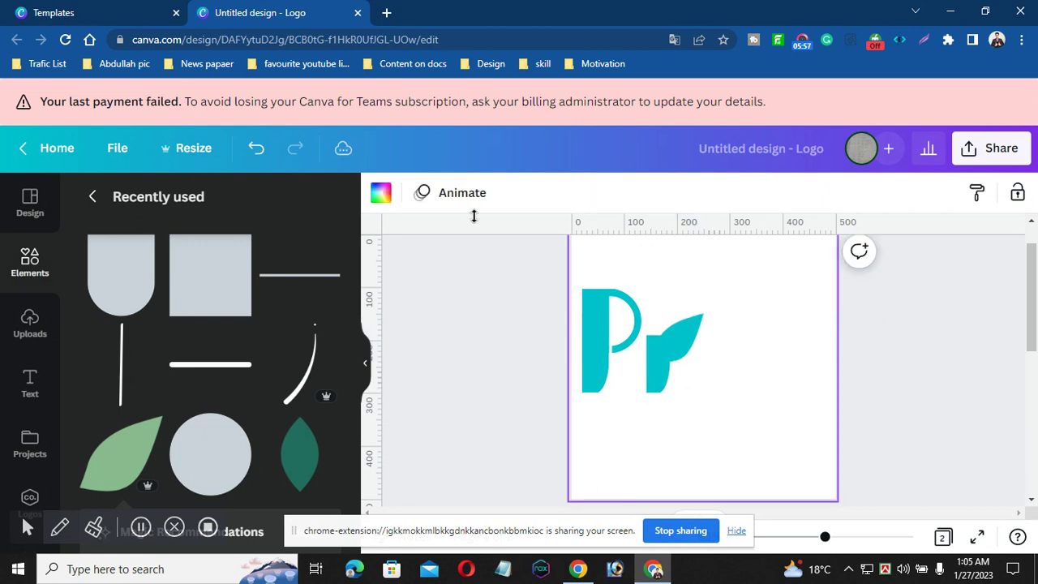
Step: Search Elements graphics for 'leaf strand' and add the curved stroke graphic
click(95, 198)
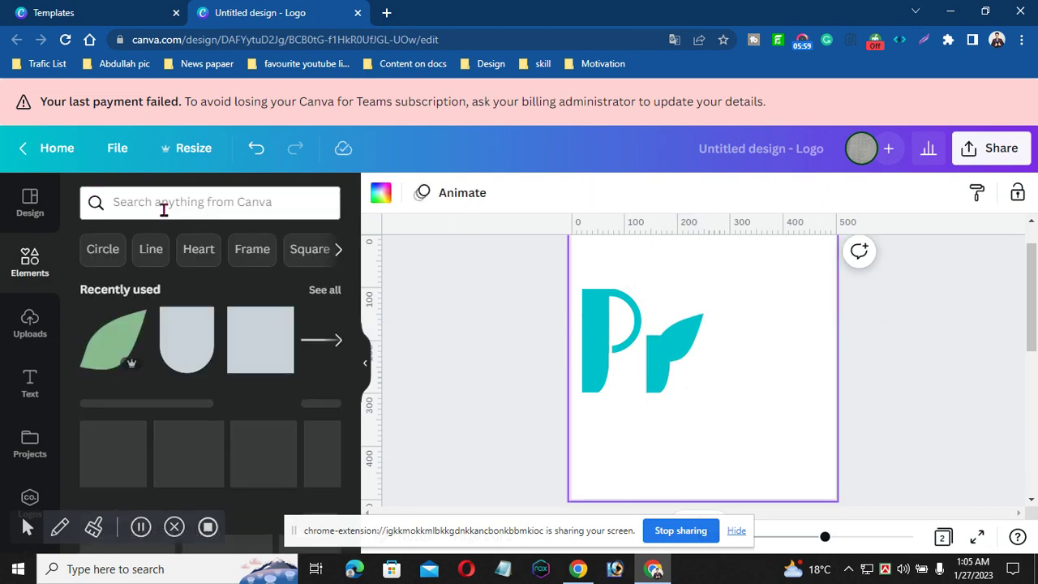
click(168, 209)
text(lea)
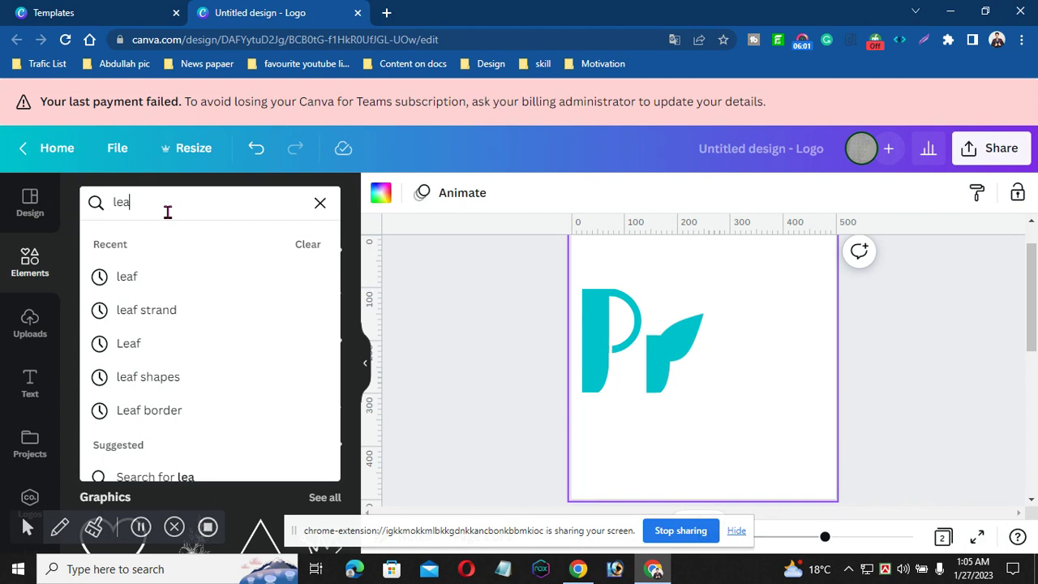
text(f strand)
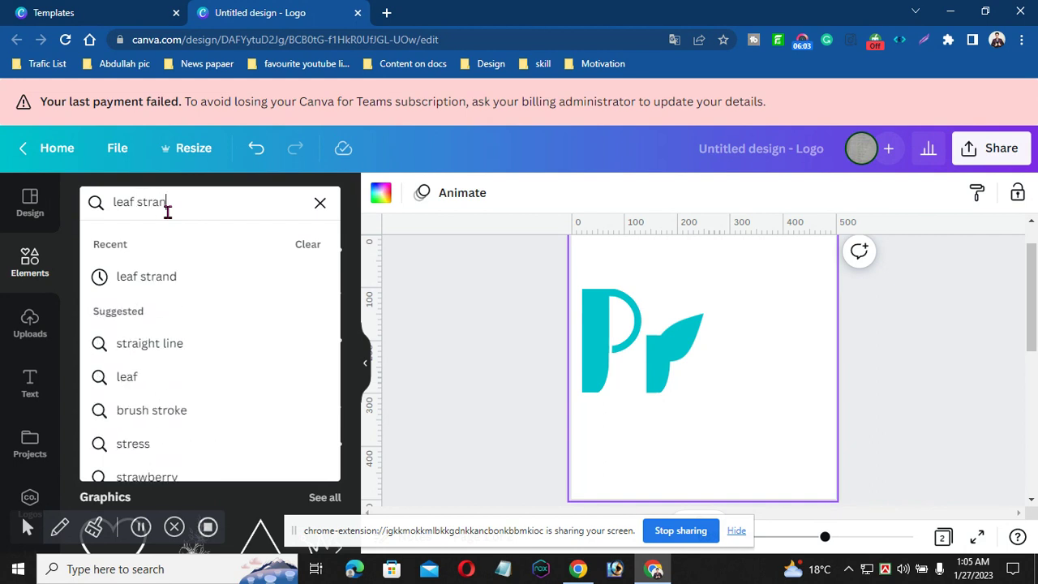
key(Return)
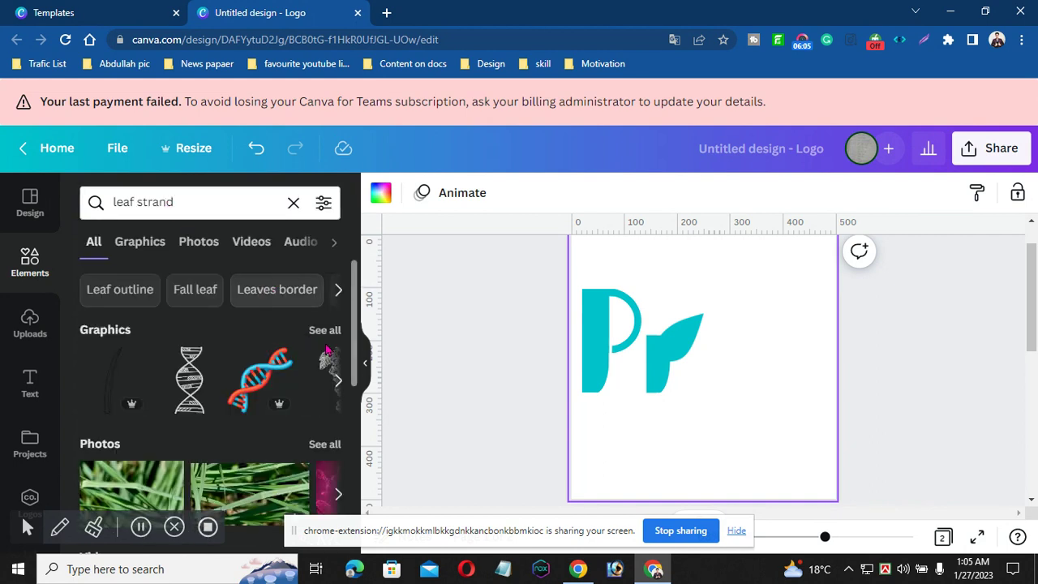
click(329, 330)
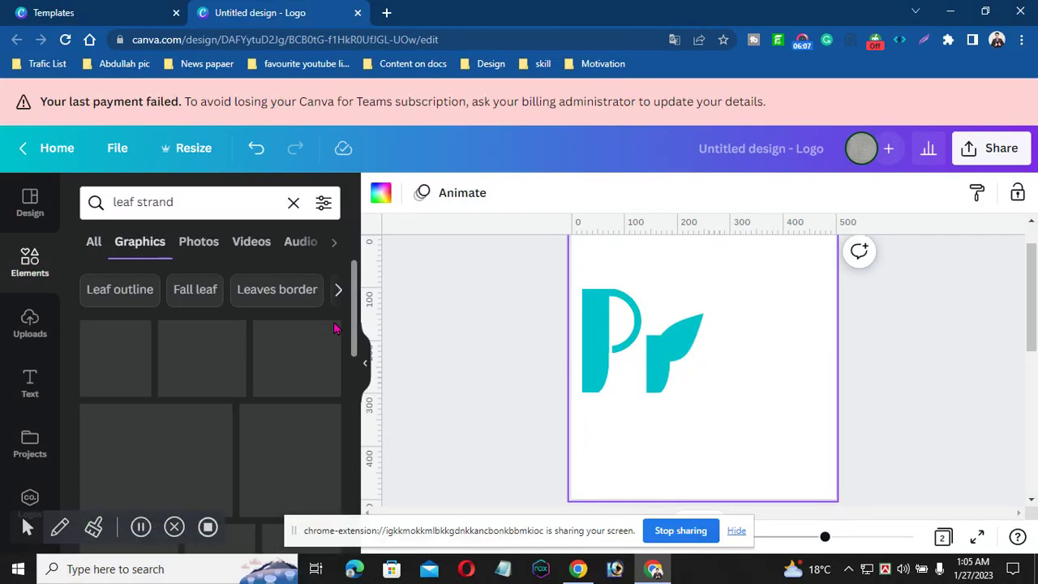
scroll(353, 416, down, 3)
scroll(353, 416, down, 5)
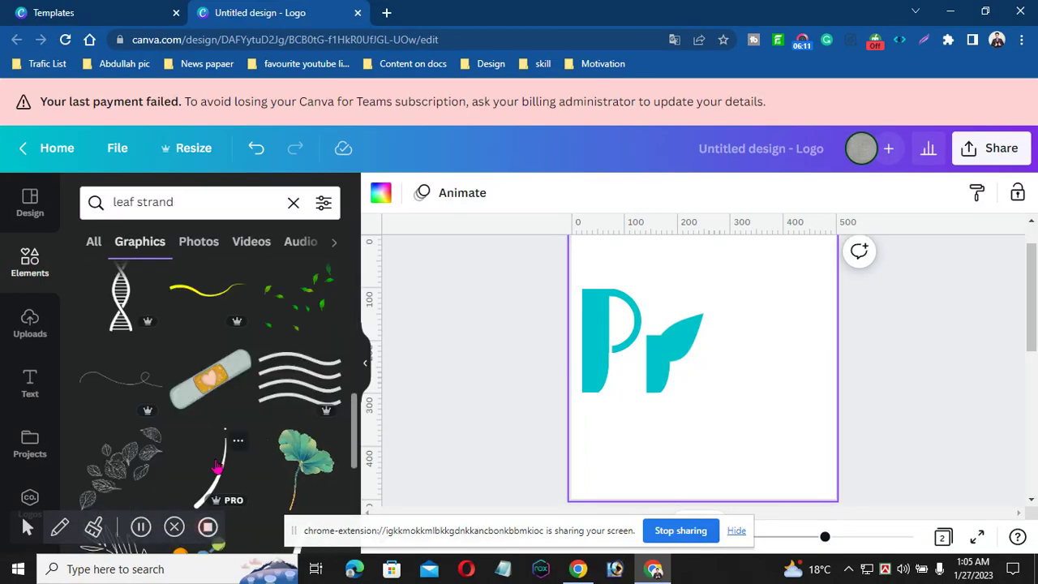
click(218, 467)
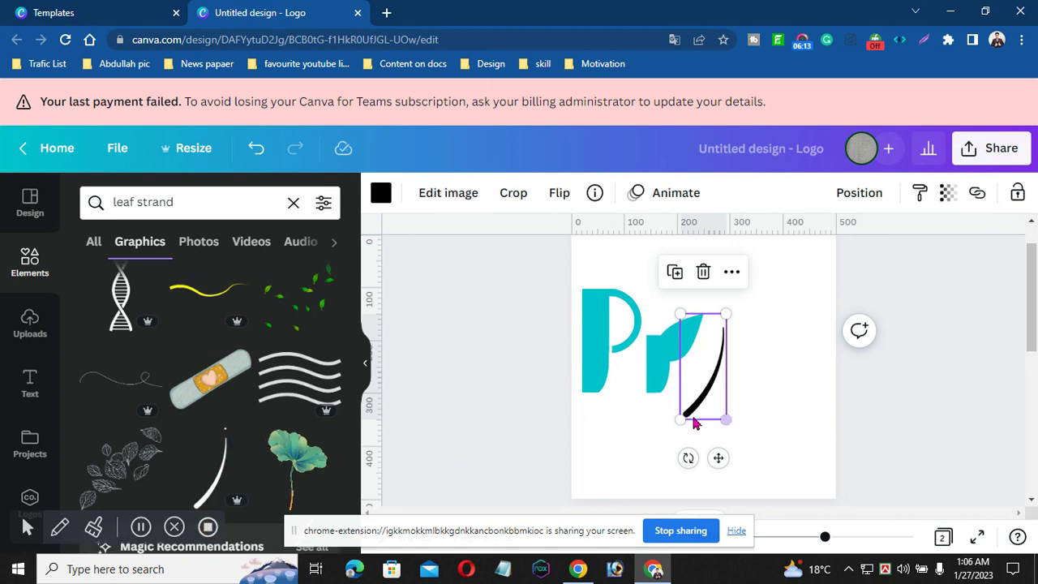
Step: Shrink the stroke, make it white and place it on the teal leaf
drag(682, 418, 695, 384)
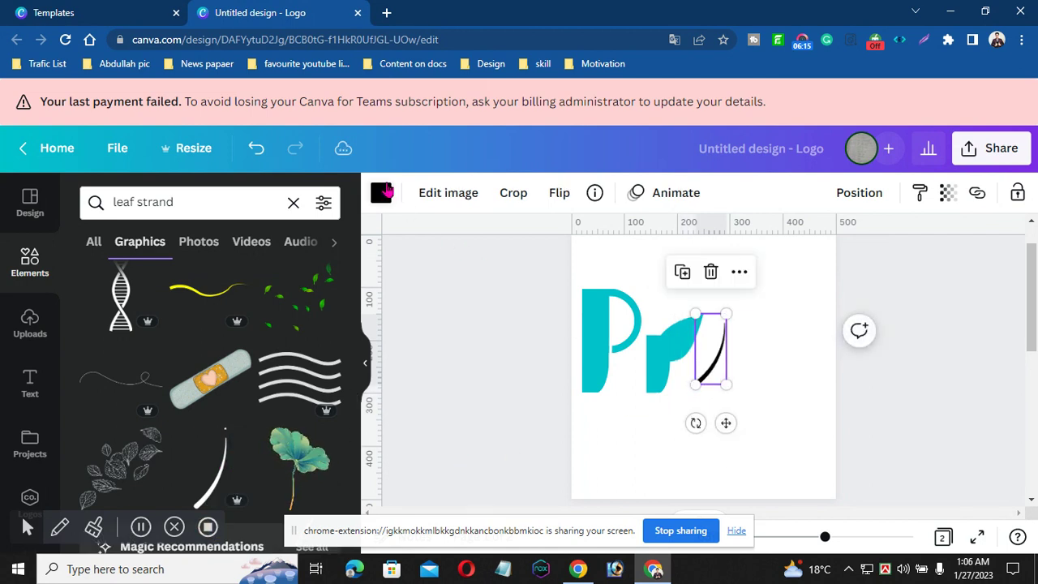
click(383, 192)
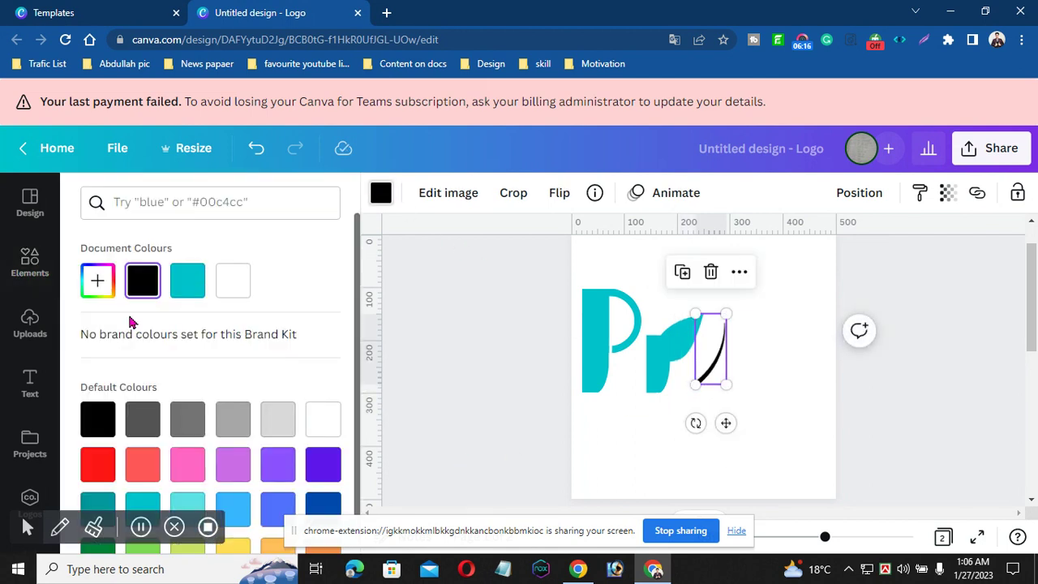
click(232, 284)
drag(696, 383, 697, 365)
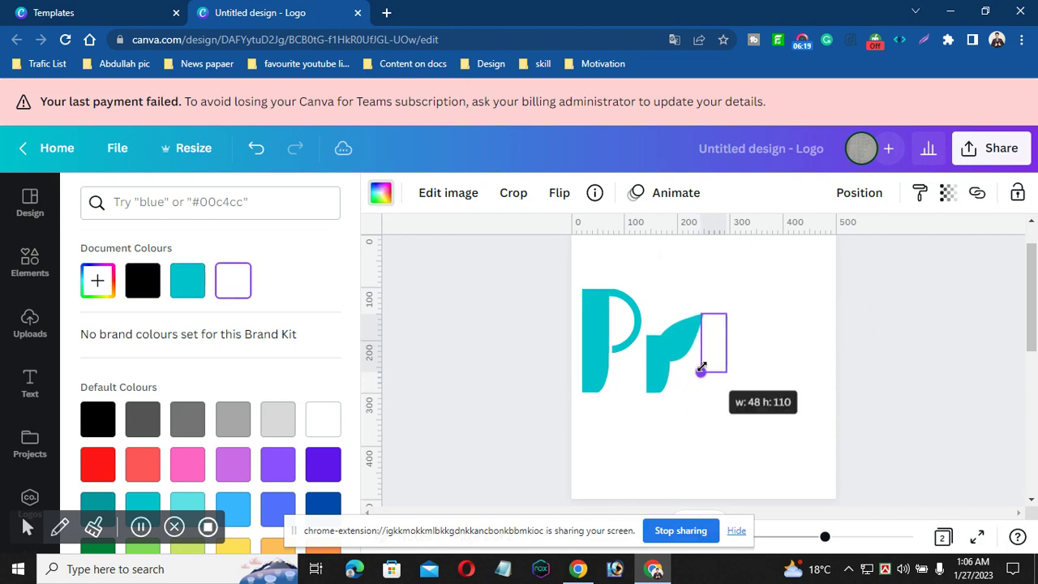
mouse_move(725, 403)
mouse_down()
mouse_move(670, 367)
mouse_move(665, 390)
mouse_move(646, 395)
mouse_move(680, 398)
mouse_up()
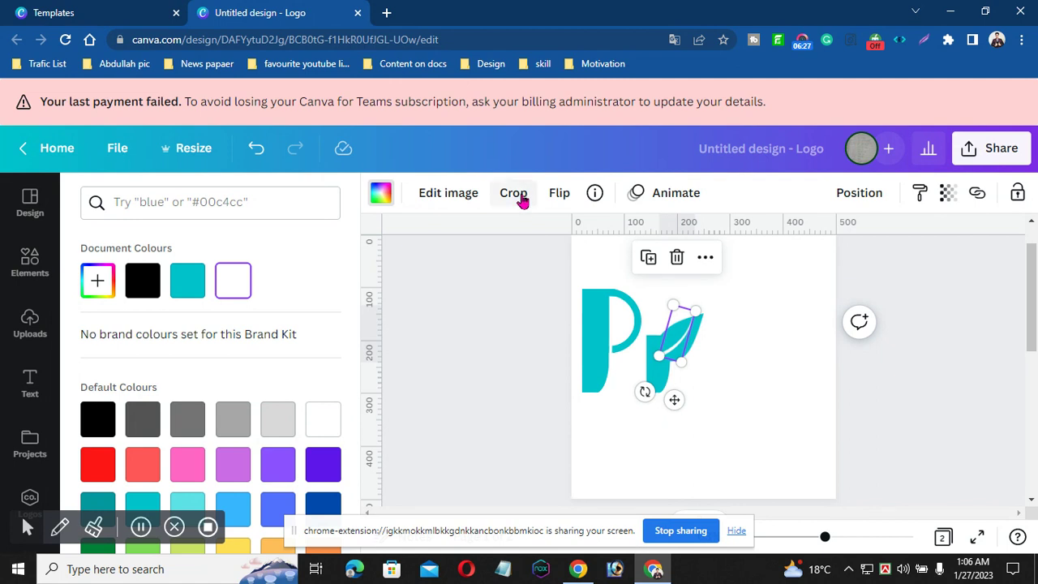
Step: Mirror the stroke horizontally and rotate it about 46 degrees
click(559, 192)
click(562, 235)
click(562, 235)
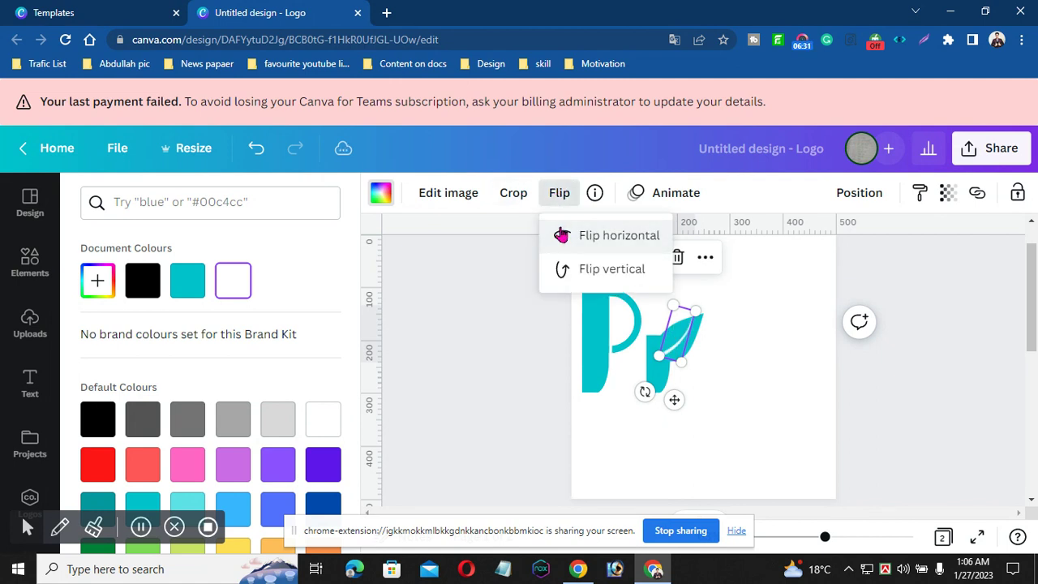
click(563, 269)
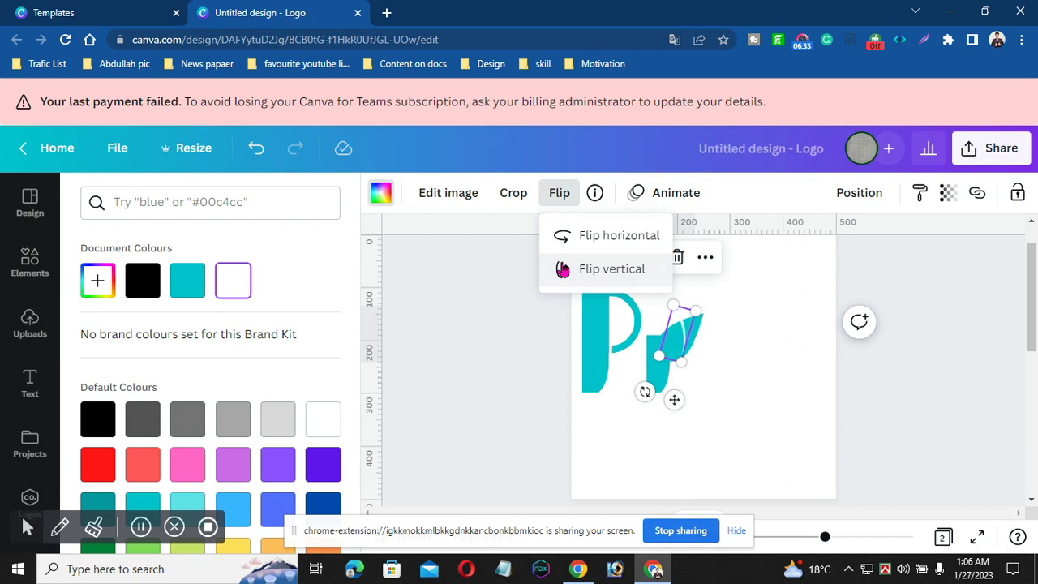
click(563, 270)
click(586, 239)
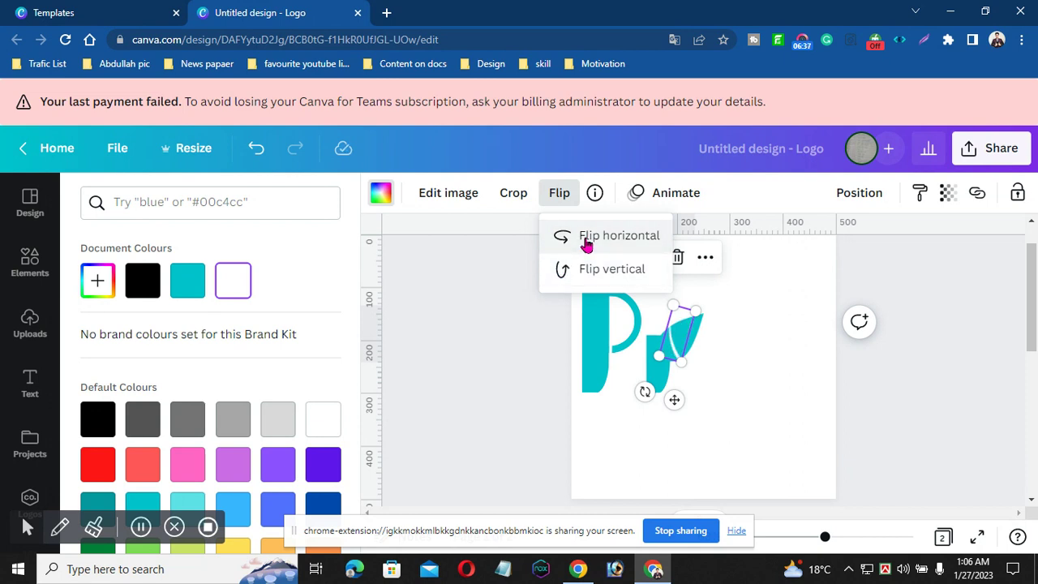
drag(645, 392, 604, 382)
Step: Nudge the vein down-left and move the thin line off the P's left edge
click(584, 367)
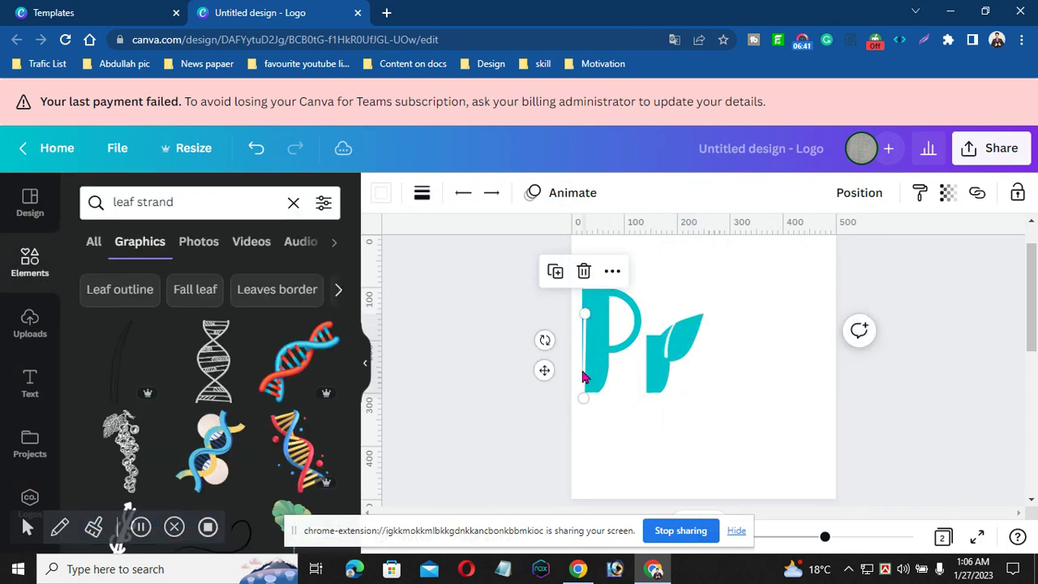
click(670, 376)
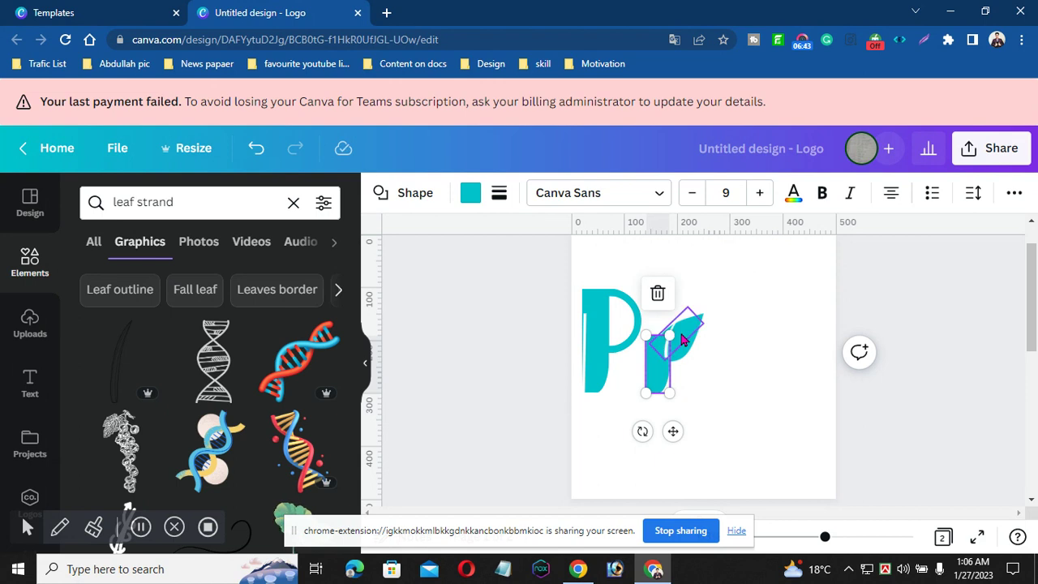
click(683, 339)
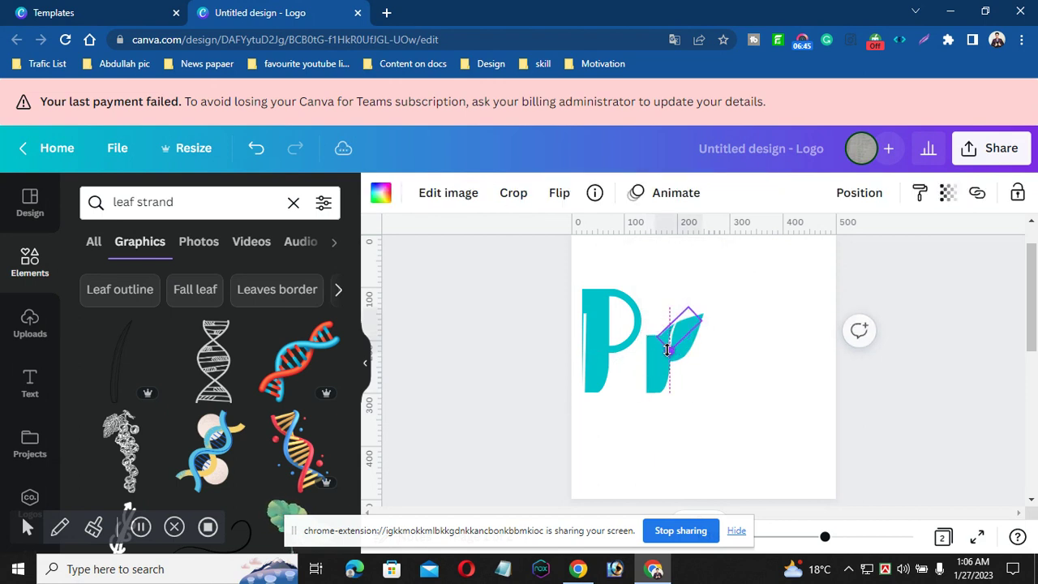
drag(647, 381, 615, 364)
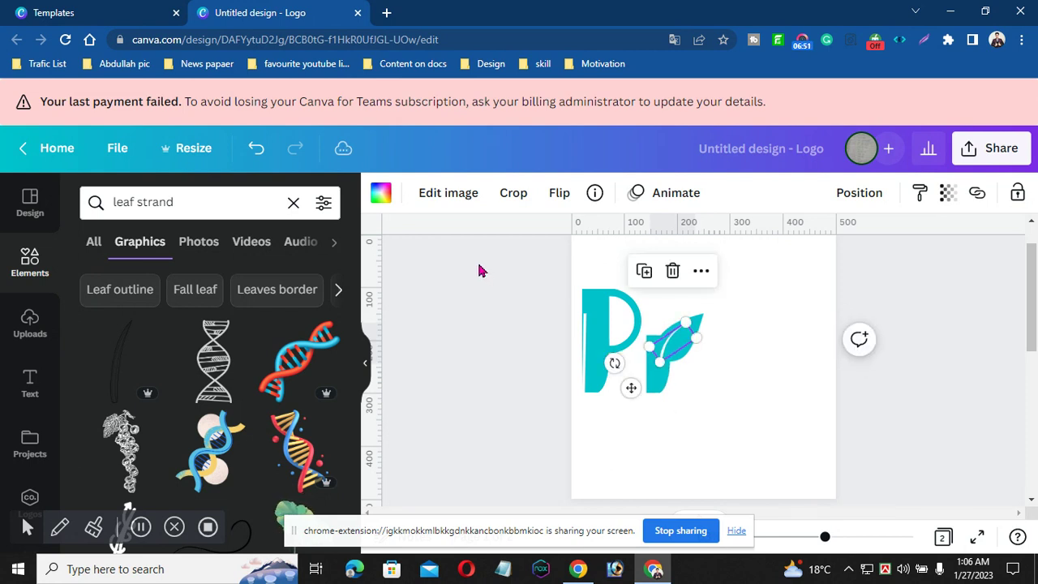
click(583, 324)
drag(582, 325, 610, 322)
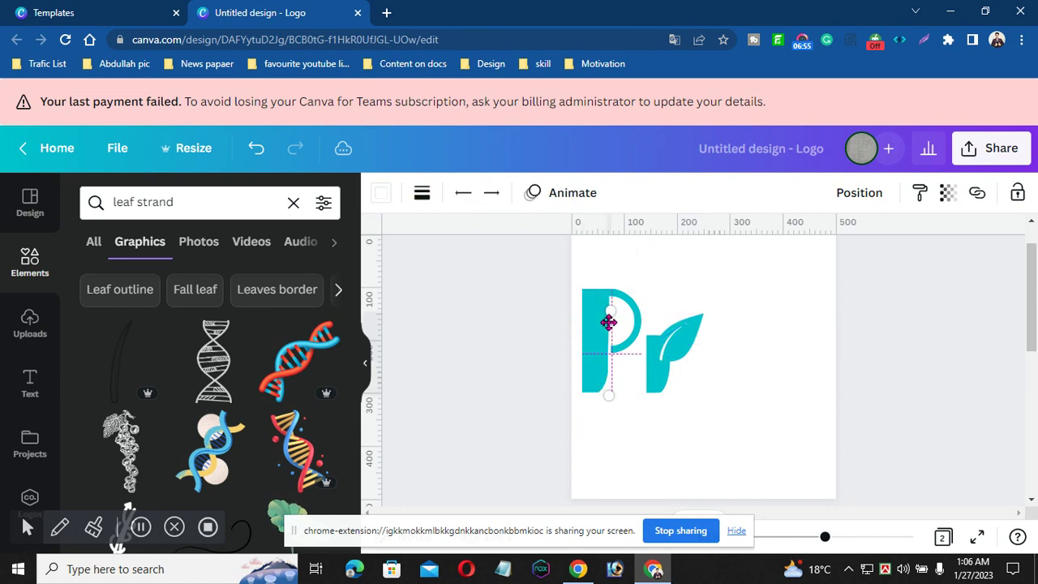
click(673, 308)
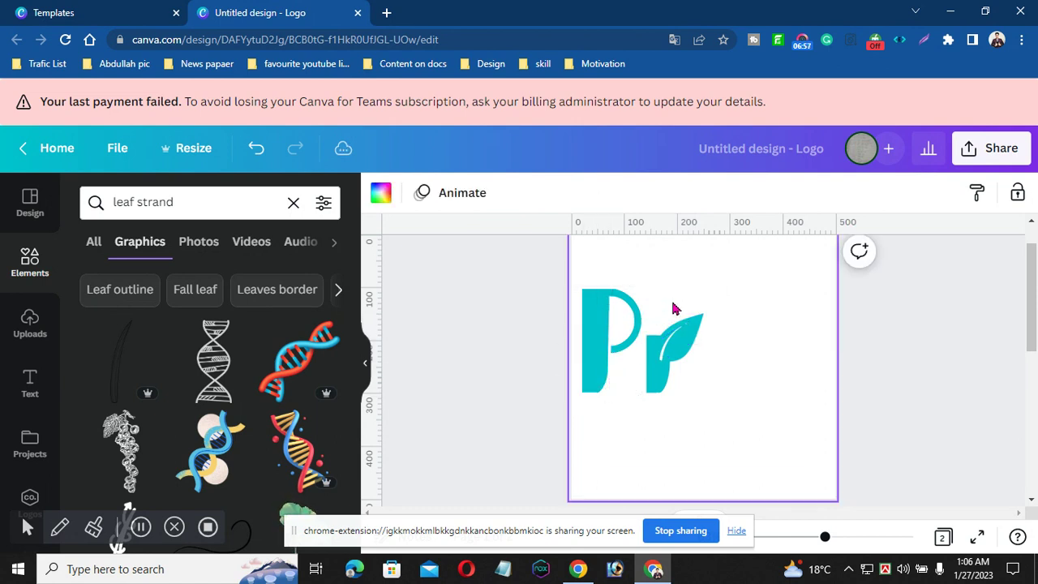
Step: Shift the vein slightly right and resize it to about 40 by 93
click(653, 381)
click(633, 387)
drag(633, 387, 646, 393)
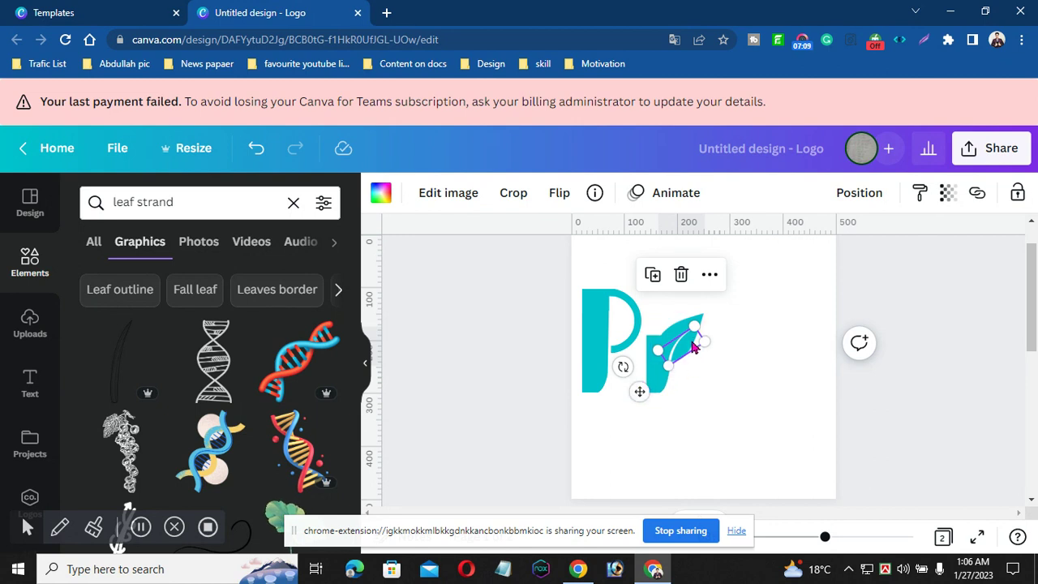
drag(696, 324, 698, 322)
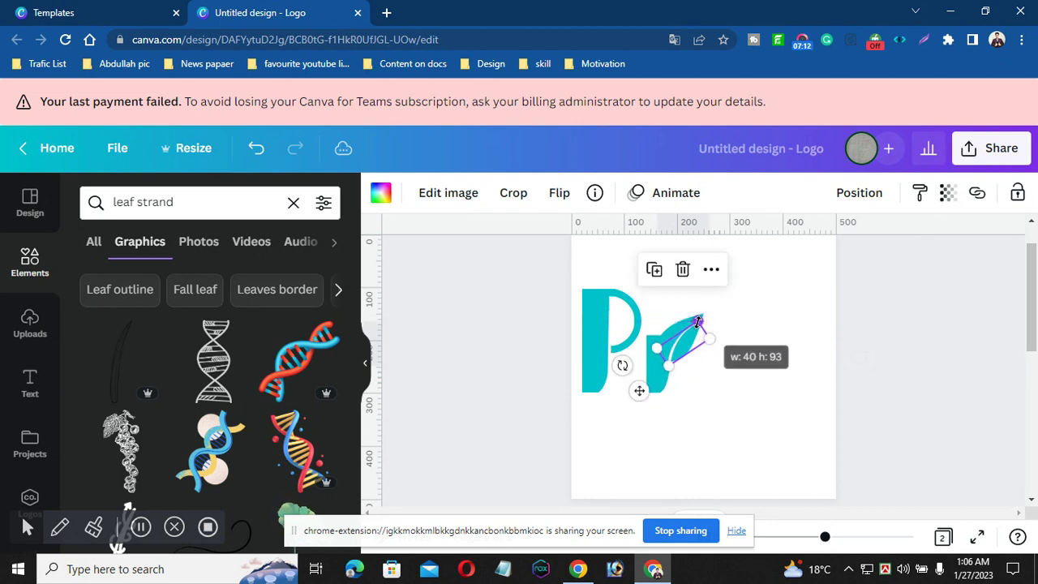
click(747, 324)
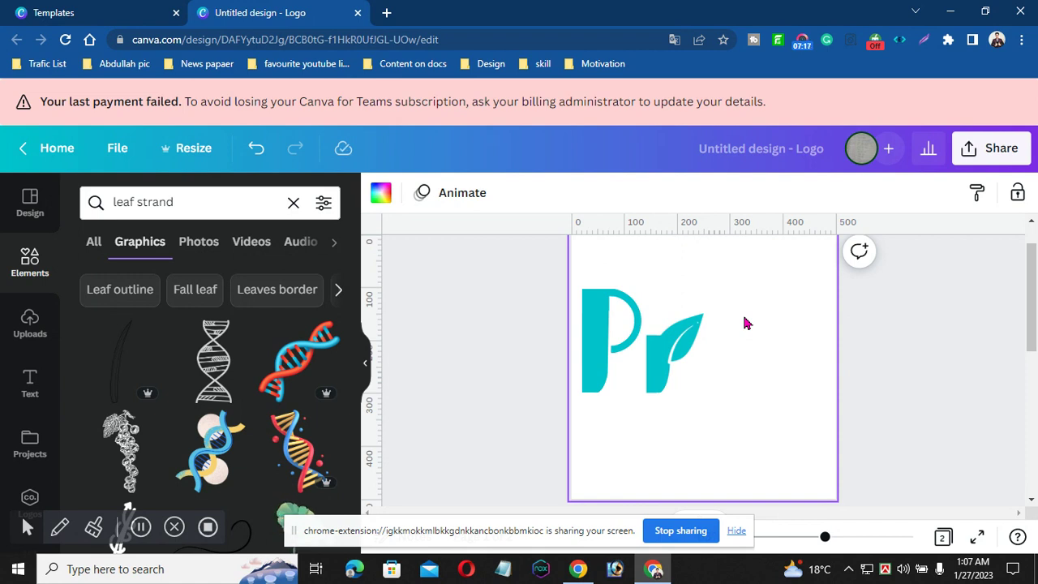
Step: Rotate the vein to about 52 degrees and widen it slightly
click(675, 347)
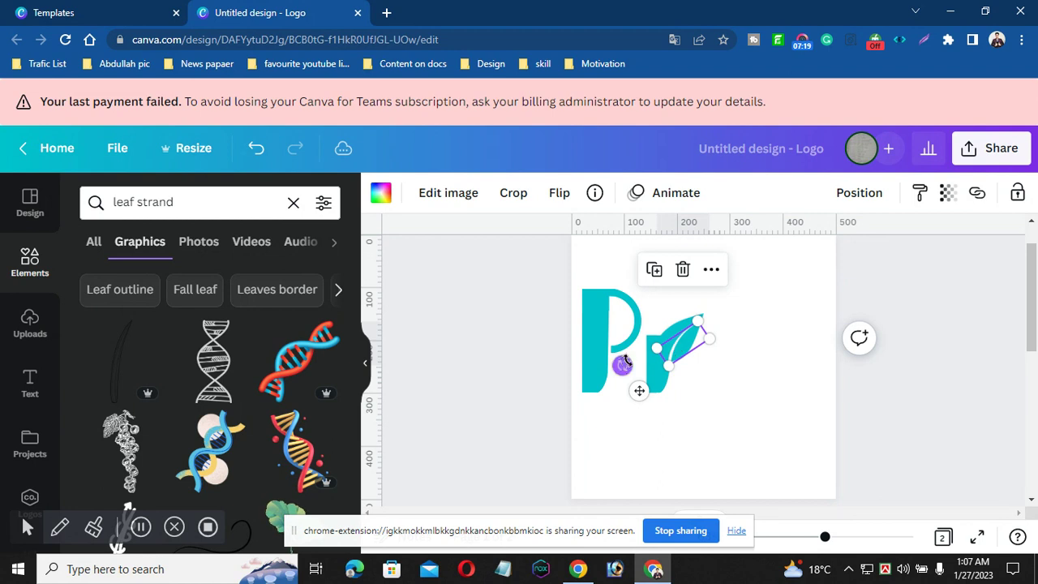
drag(622, 366, 624, 369)
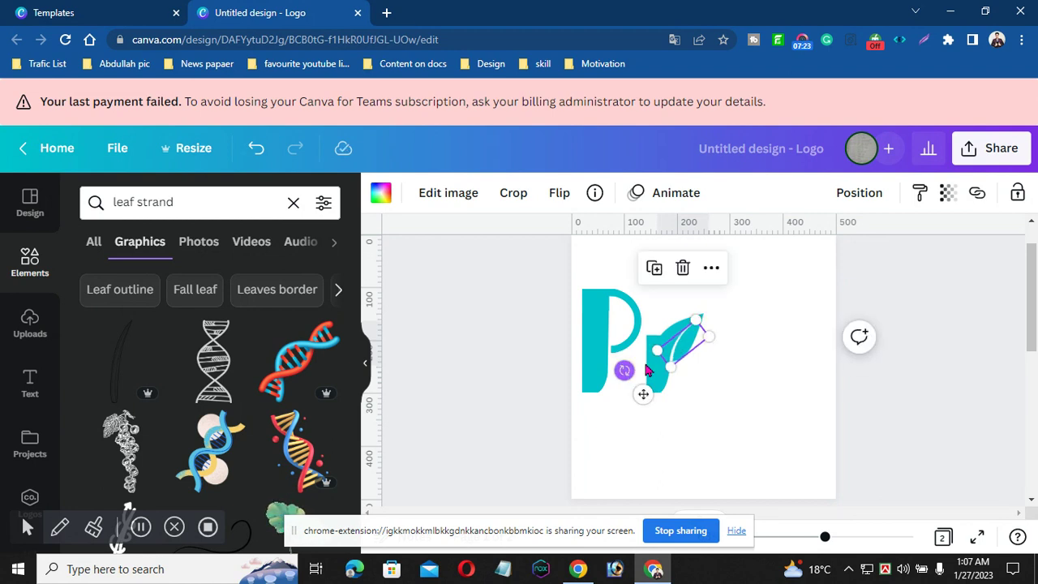
drag(712, 334, 716, 335)
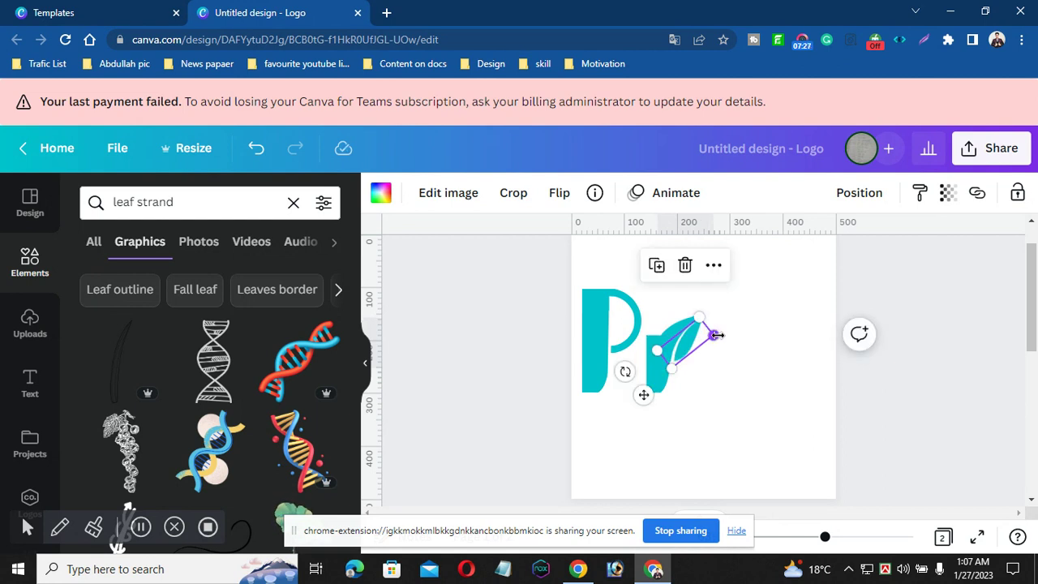
click(753, 328)
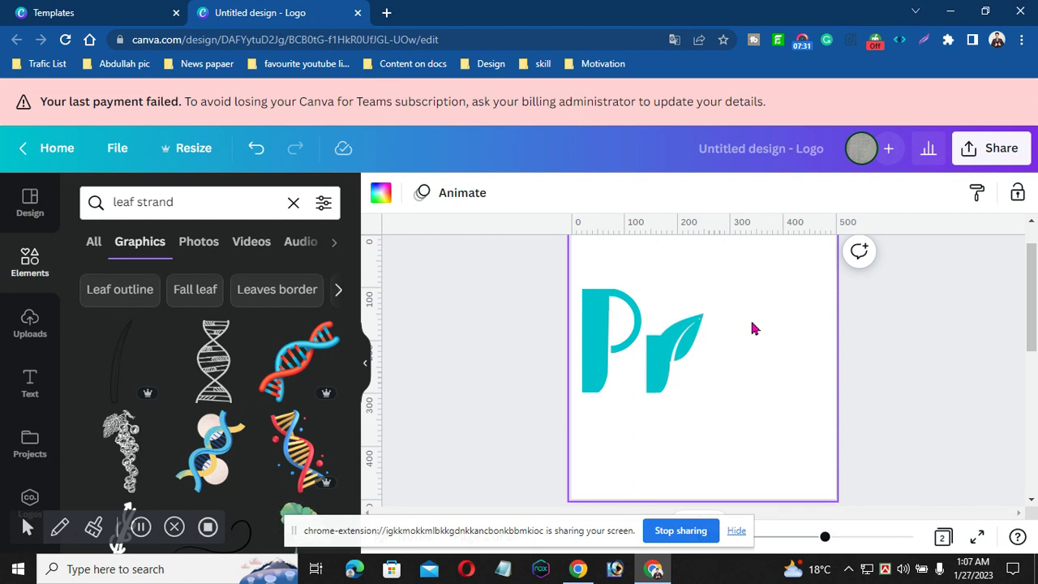
Step: Duplicate the teal leaf and move the copy up and to the right
click(672, 323)
click(656, 279)
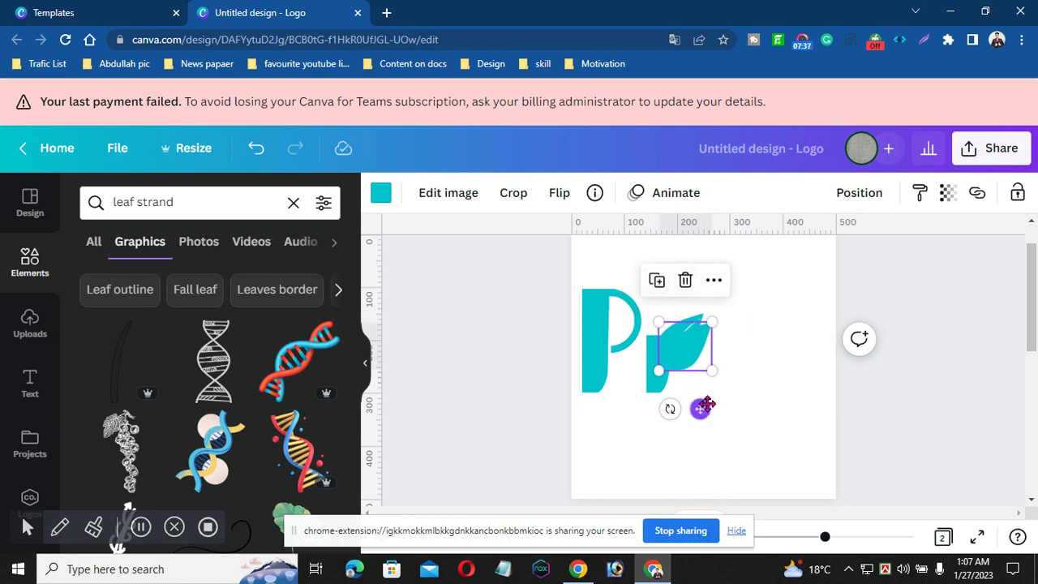
drag(704, 404, 709, 393)
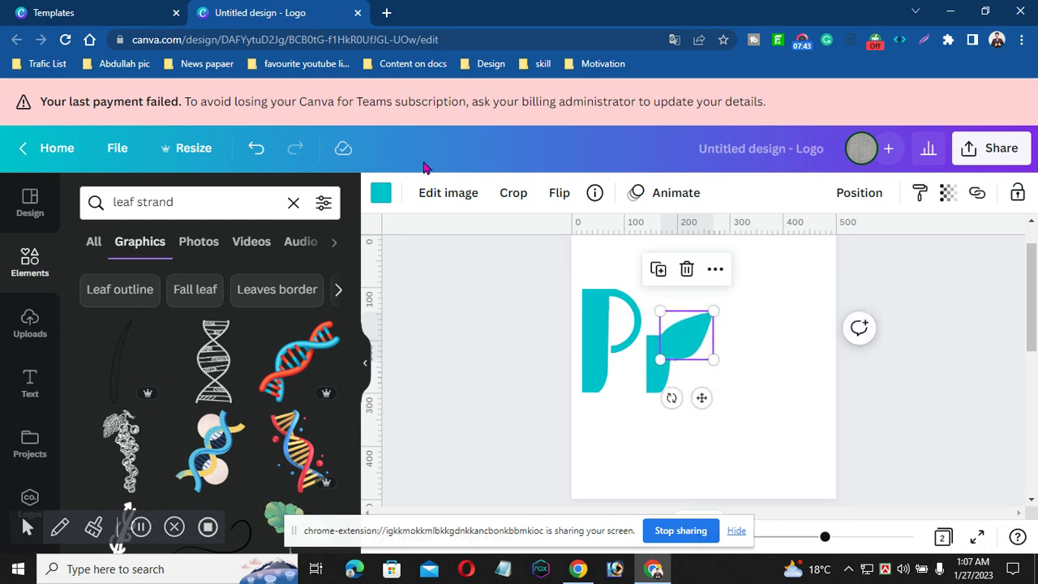
Step: Turn the leaf copy grey and reposition it
click(382, 194)
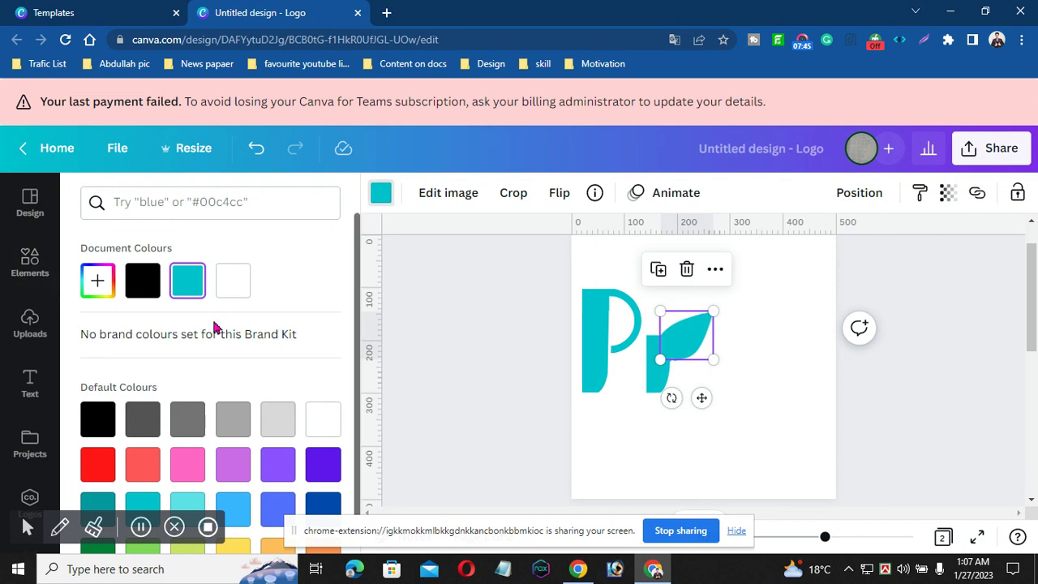
click(184, 421)
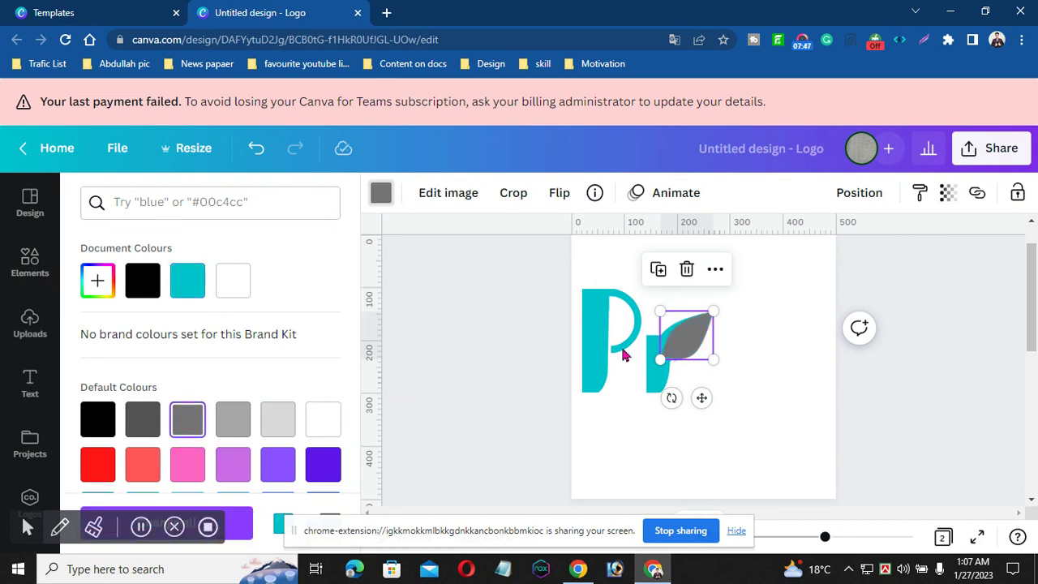
mouse_move(702, 398)
mouse_down()
mouse_move(702, 387)
mouse_move(702, 397)
mouse_up()
Step: Send the leaf copy to the back and tilt it into place on the stem
click(867, 193)
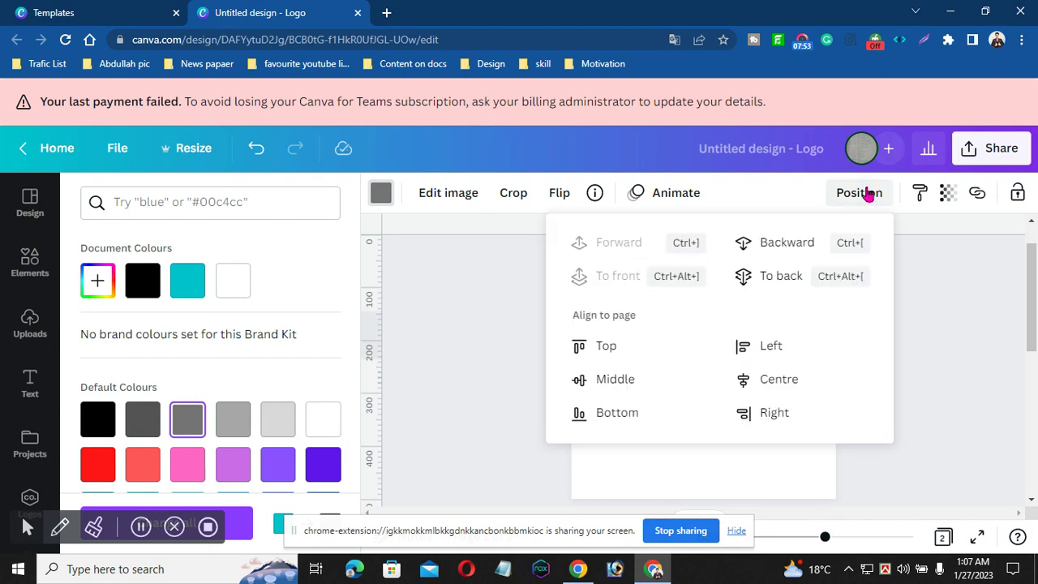
click(771, 276)
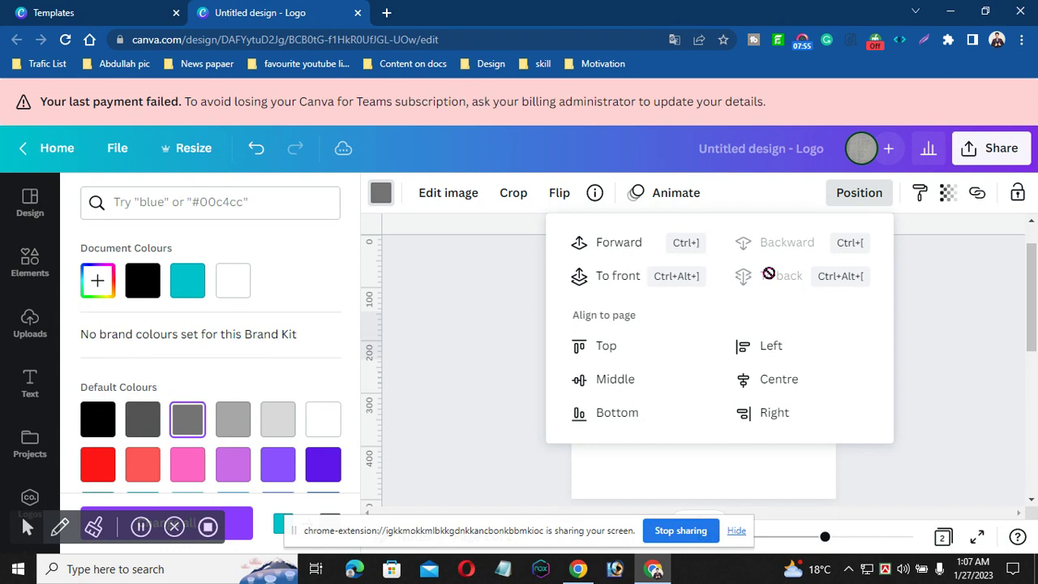
click(493, 329)
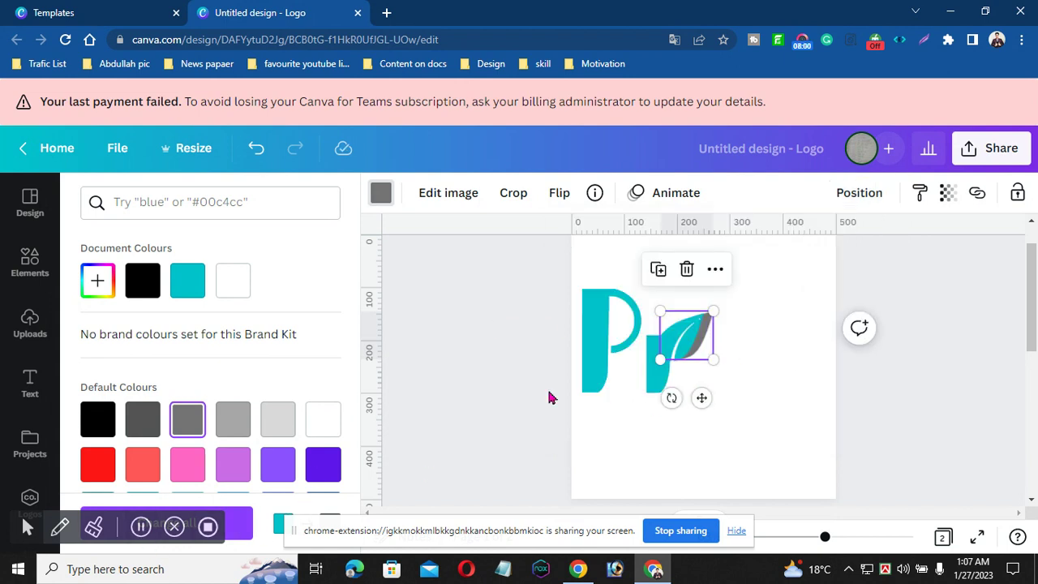
drag(701, 396, 702, 395)
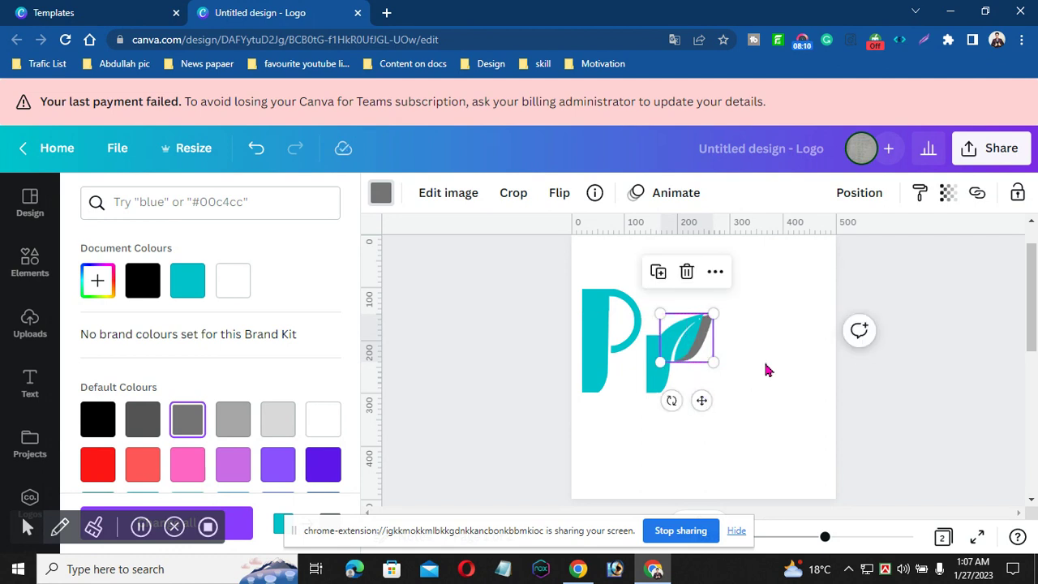
key(Escape)
drag(712, 359, 705, 350)
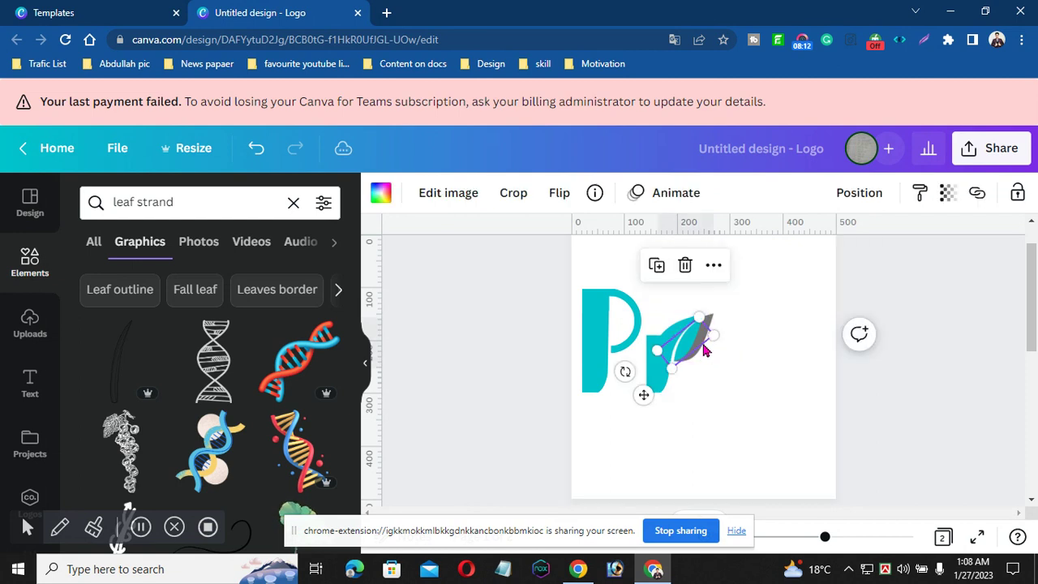
click(730, 364)
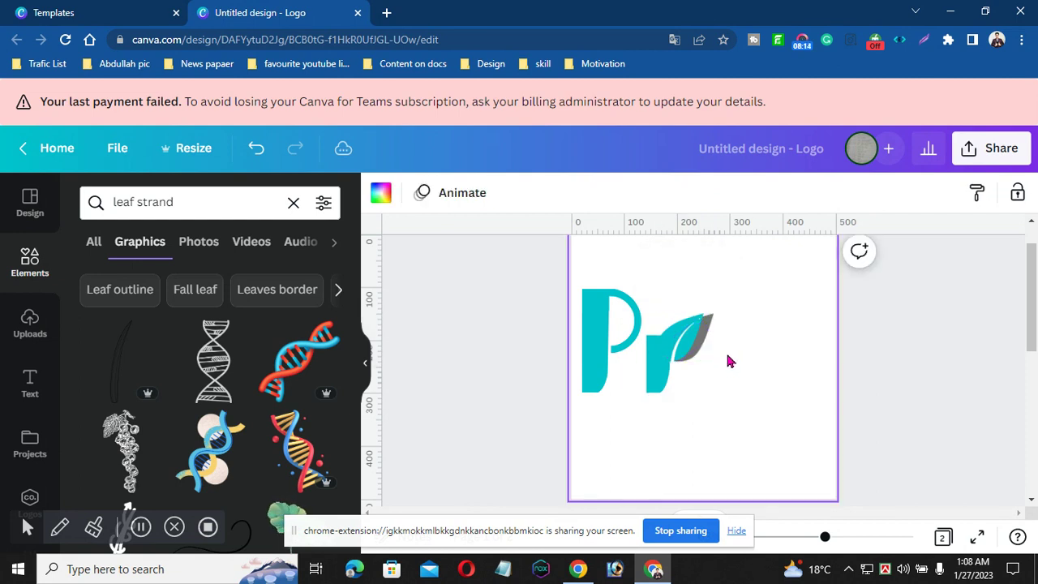
Step: Change the leaf's grey half to white from the document colours
click(712, 351)
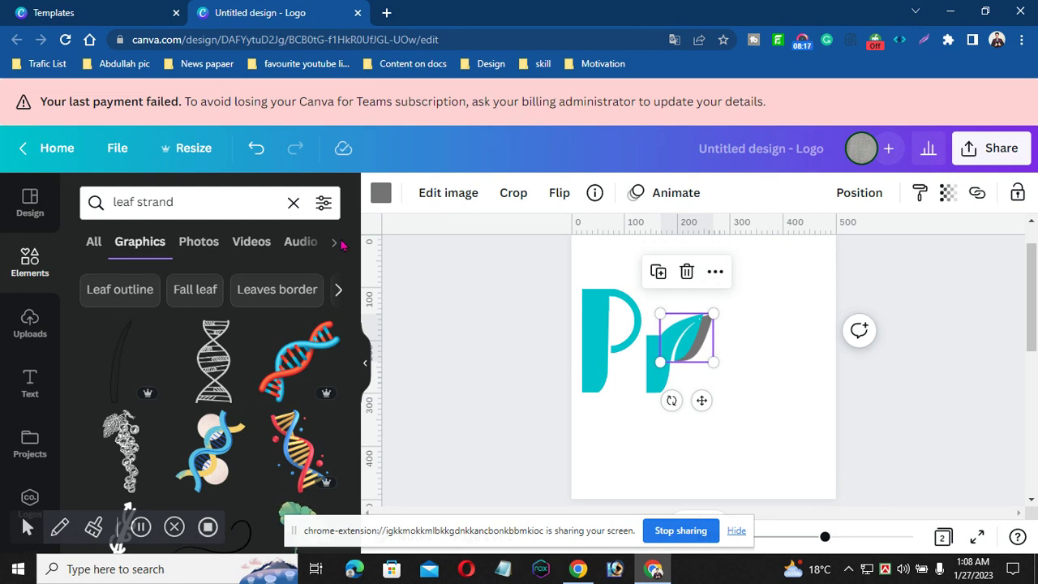
click(381, 193)
click(276, 283)
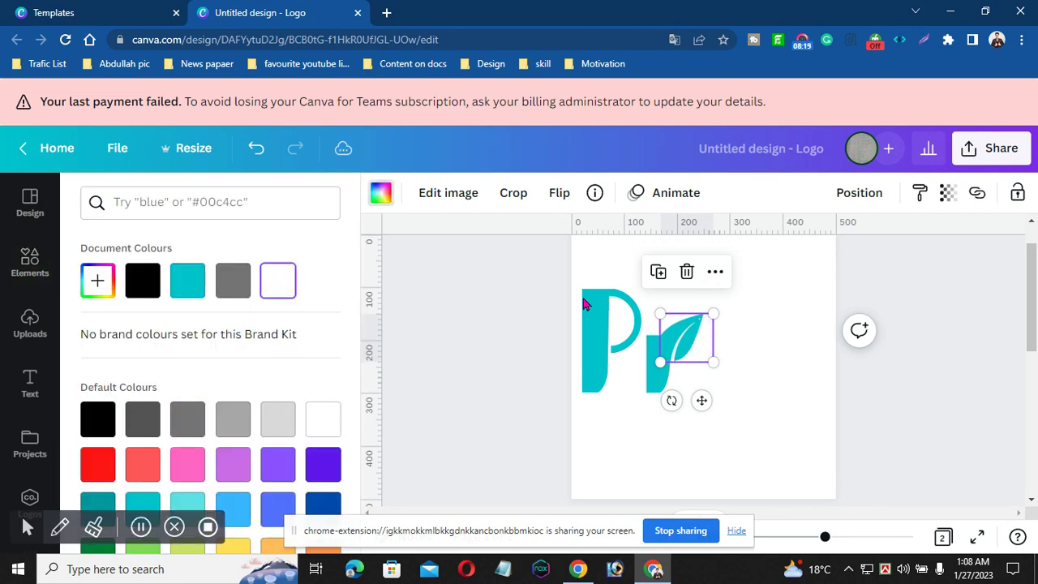
key(Escape)
click(750, 314)
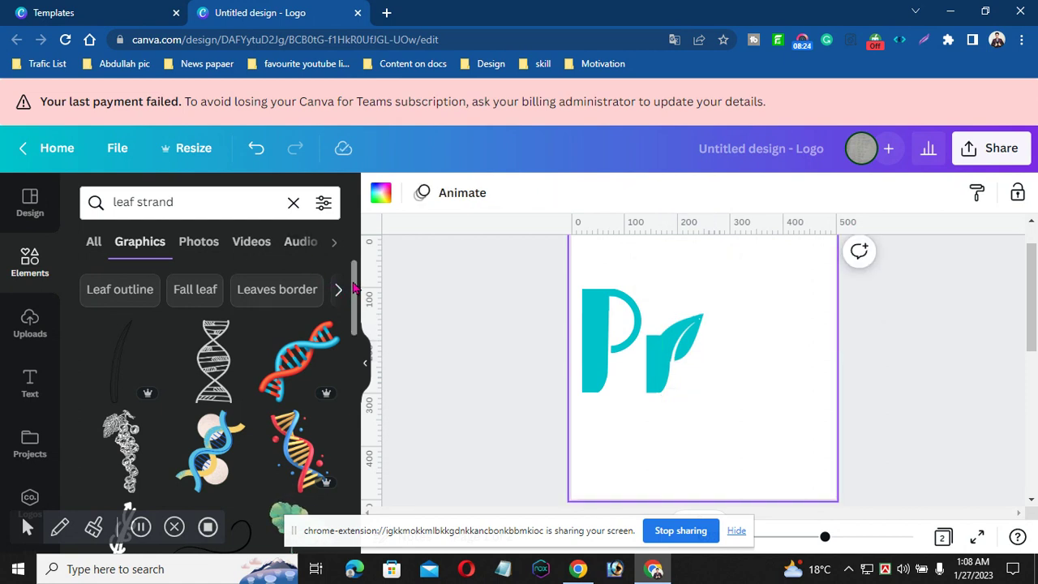
Step: Search Elements for 'shape', then clear the search box
click(217, 195)
key(BackSpace)
key(BackSpace)
text(shape)
key(Return)
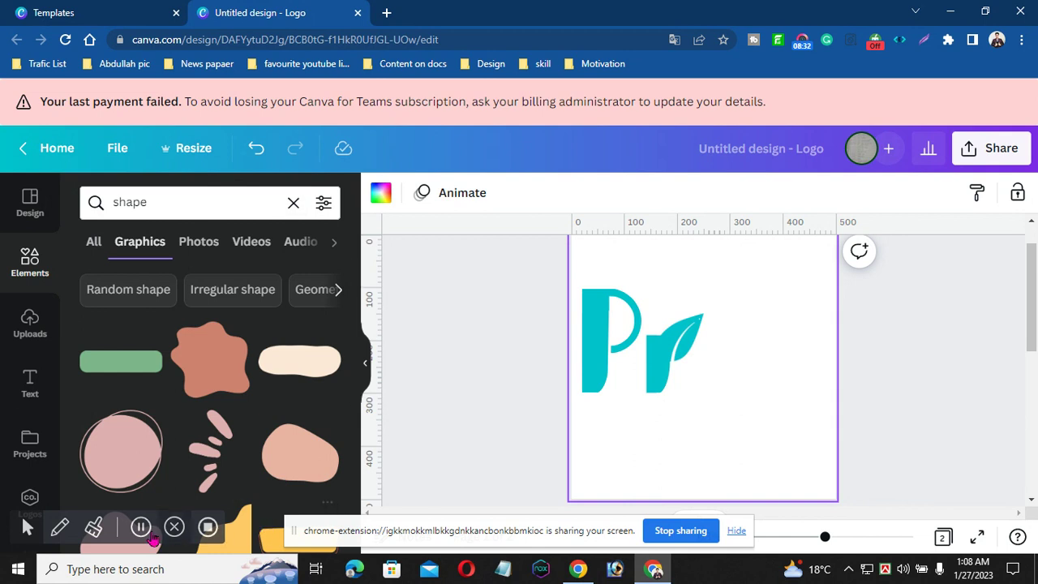
click(293, 202)
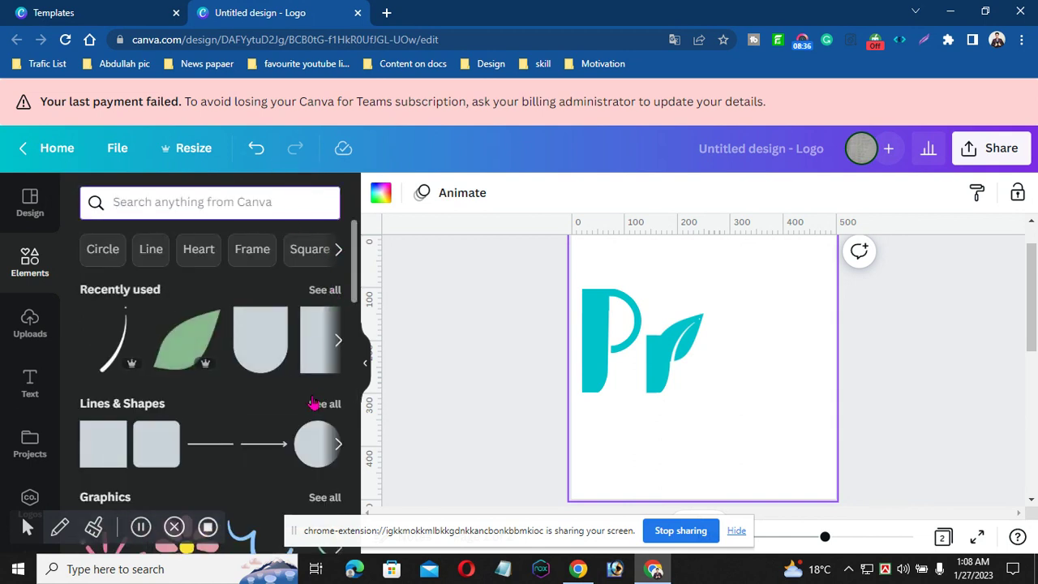
Step: Add a circle, make it yellow, shrink it and align it right of the leaf
click(311, 443)
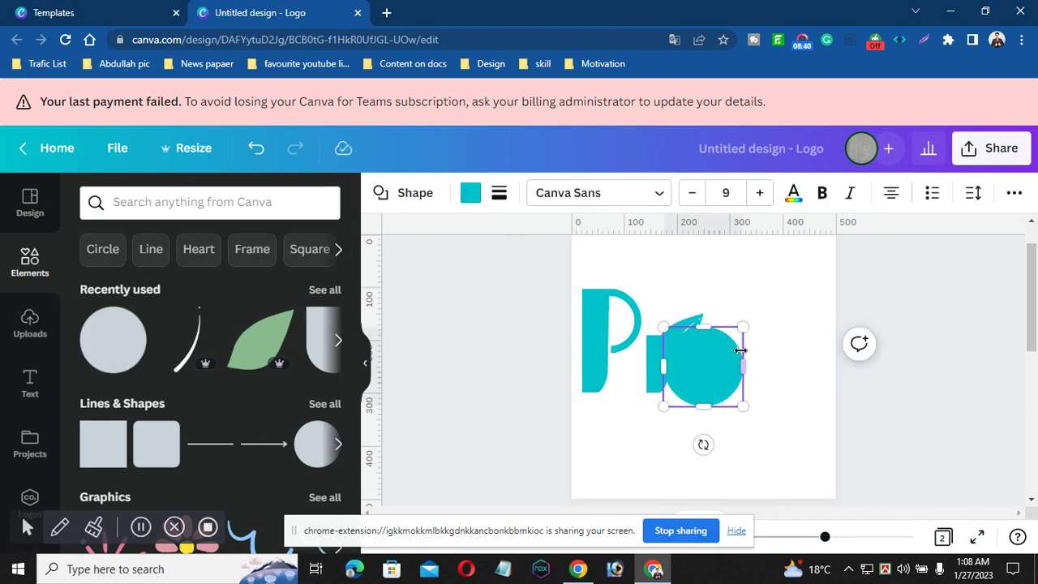
click(776, 353)
drag(692, 363, 708, 371)
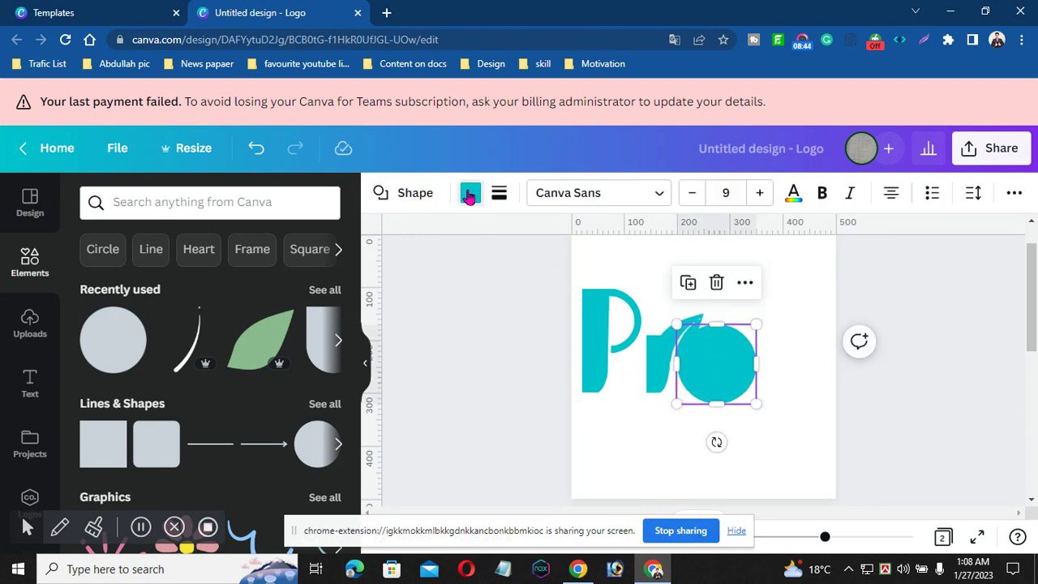
click(470, 192)
scroll(356, 438, down, 1)
click(231, 511)
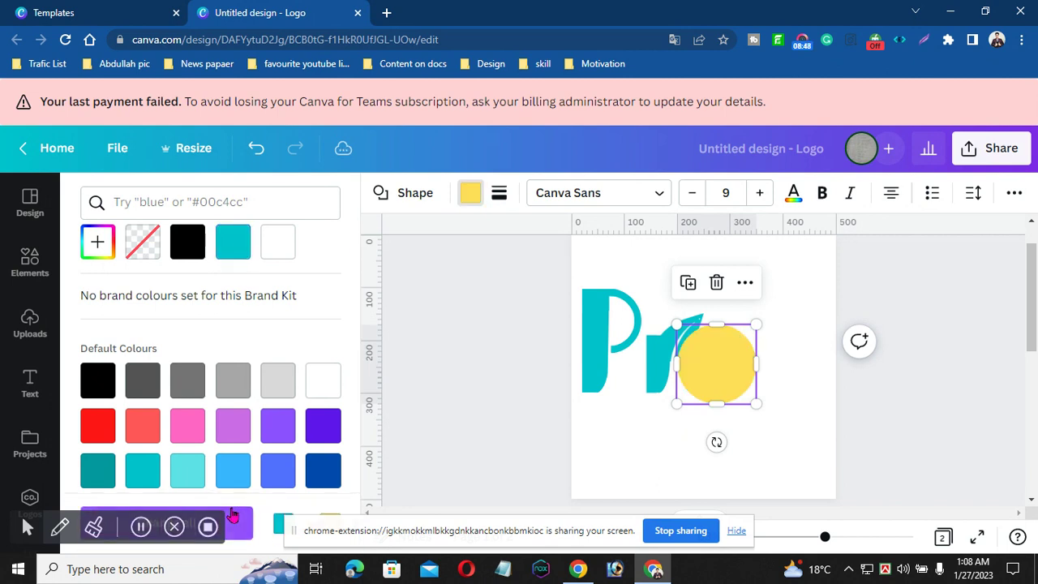
drag(725, 366, 733, 365)
drag(765, 322, 753, 335)
drag(721, 366, 717, 356)
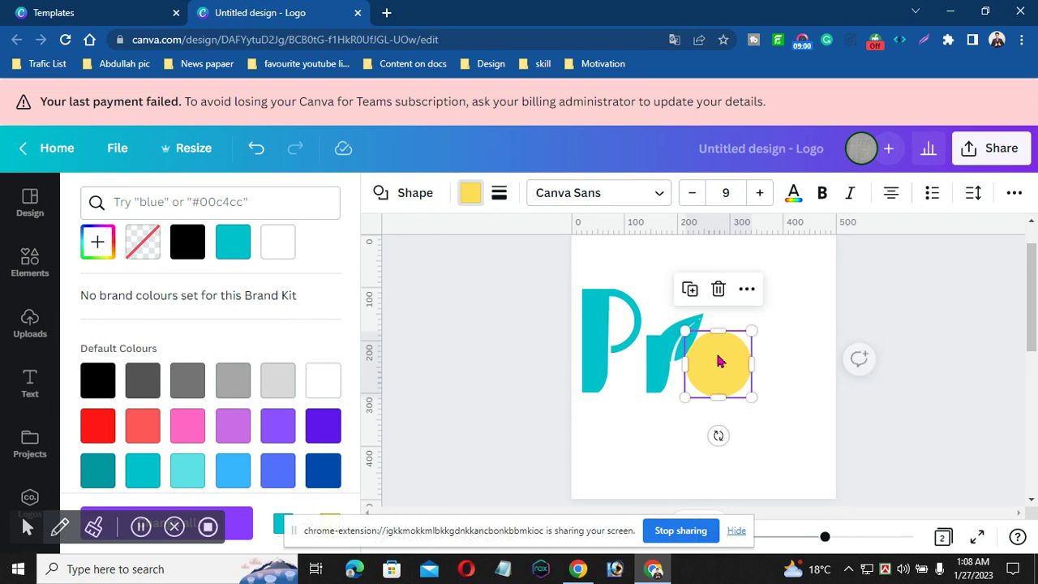
Step: Check the circle's extra and layer-order options, closing them unchanged
click(1014, 194)
click(865, 234)
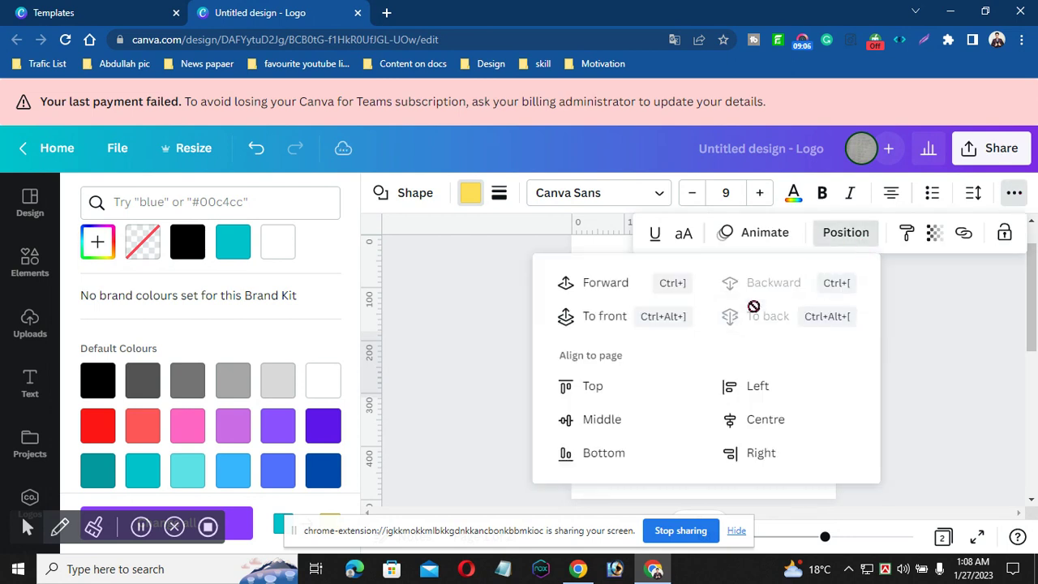
click(842, 235)
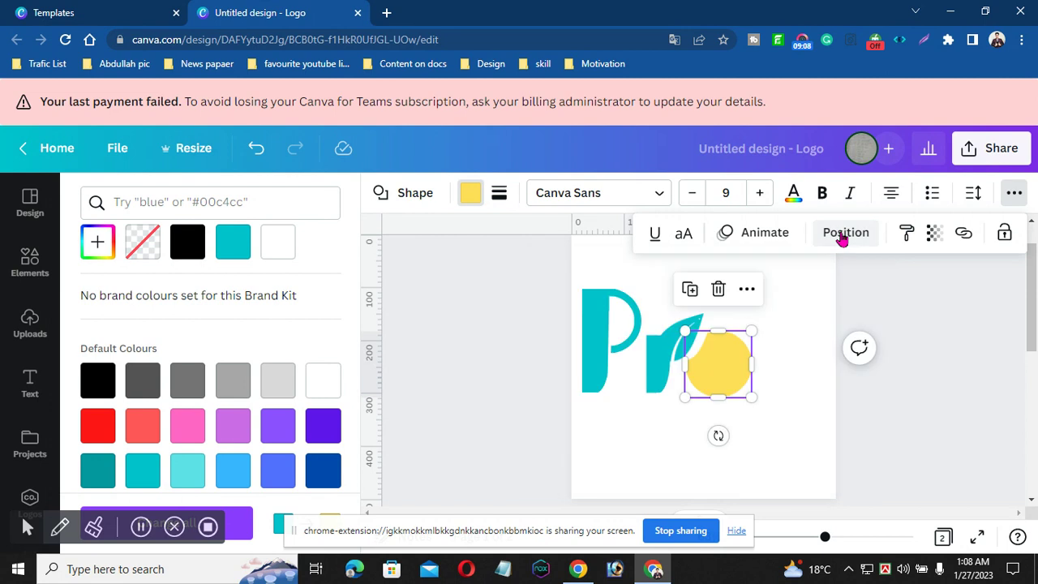
click(790, 336)
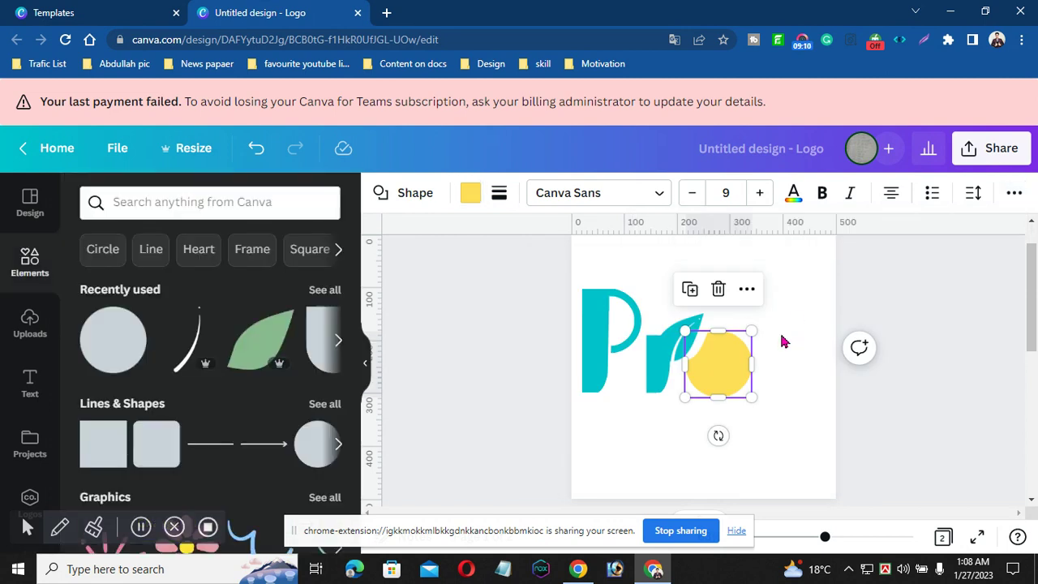
click(783, 341)
Step: Duplicate the yellow circle, make the copy white and shrink it
click(730, 363)
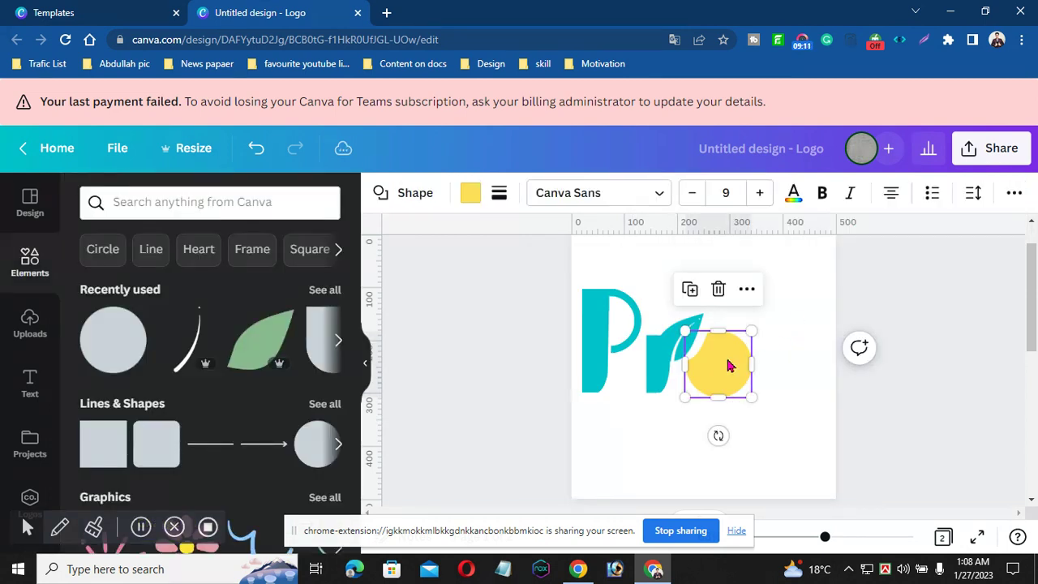
click(689, 291)
drag(728, 365, 772, 370)
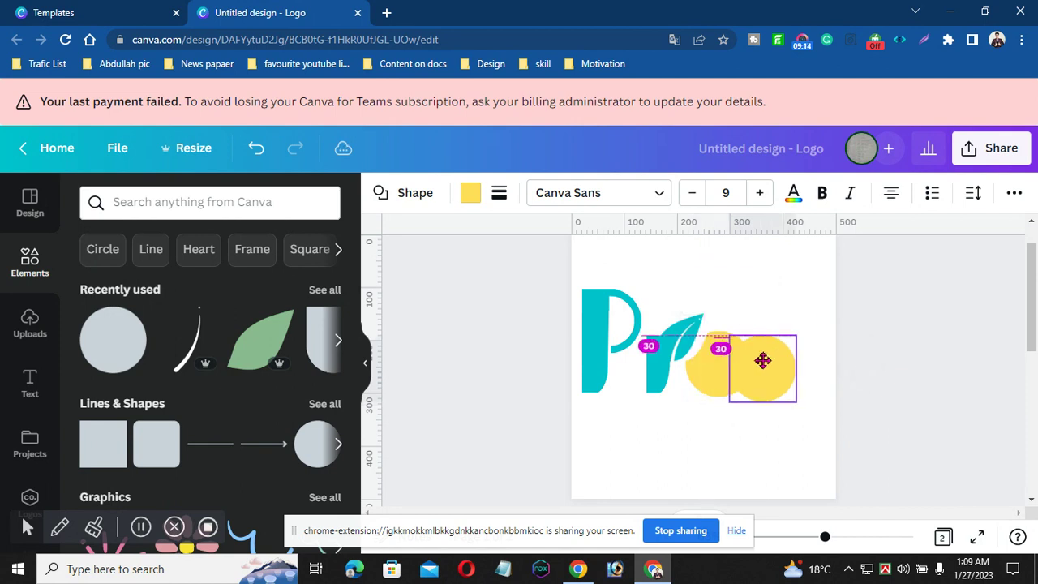
drag(795, 335, 778, 353)
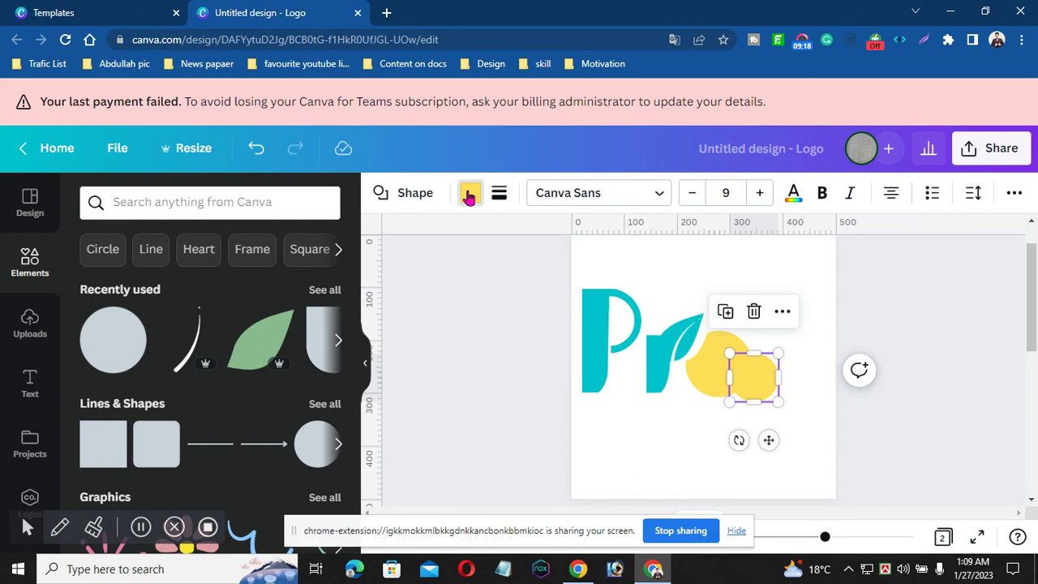
click(469, 195)
click(316, 280)
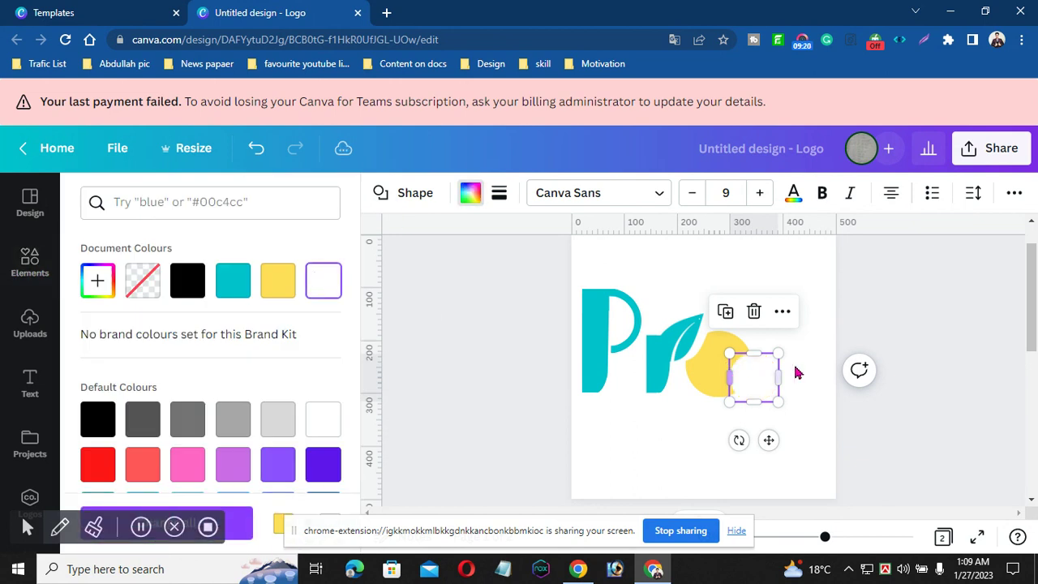
drag(779, 353, 722, 364)
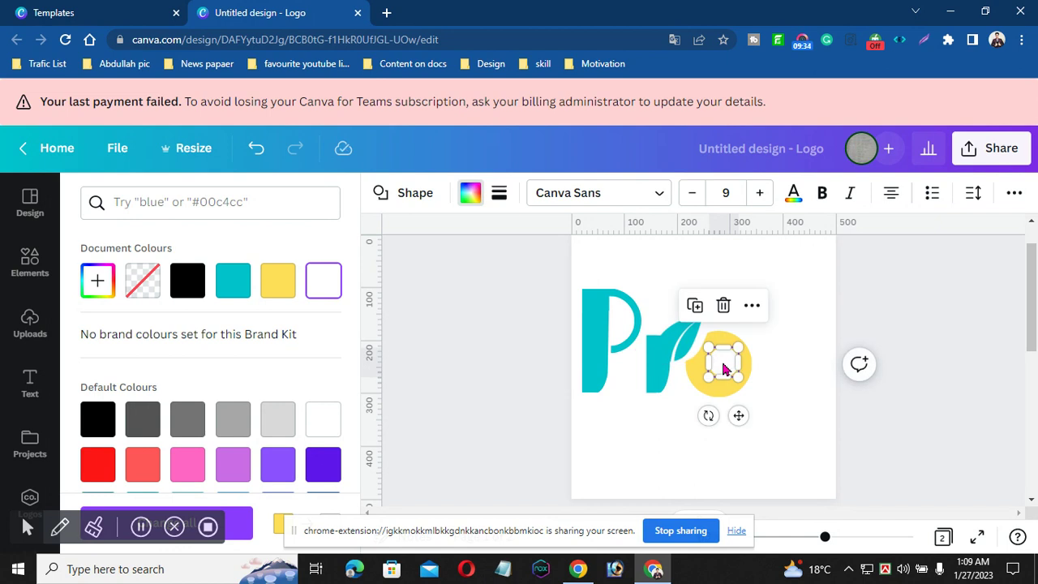
Step: Centre the white circle inside the yellow one, then select all logo elements
key(Escape)
click(777, 350)
click(722, 363)
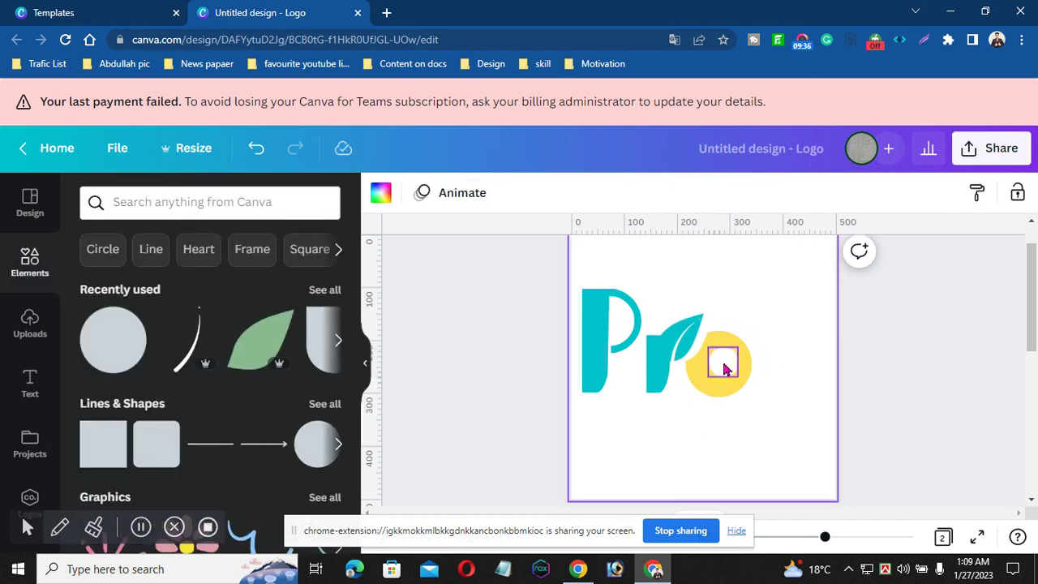
drag(721, 364, 721, 363)
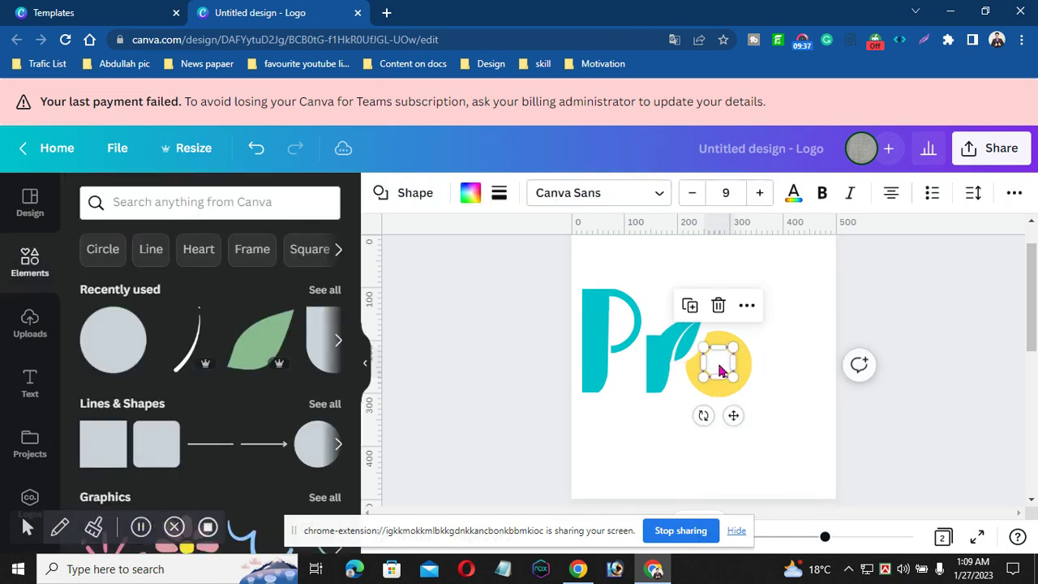
click(794, 353)
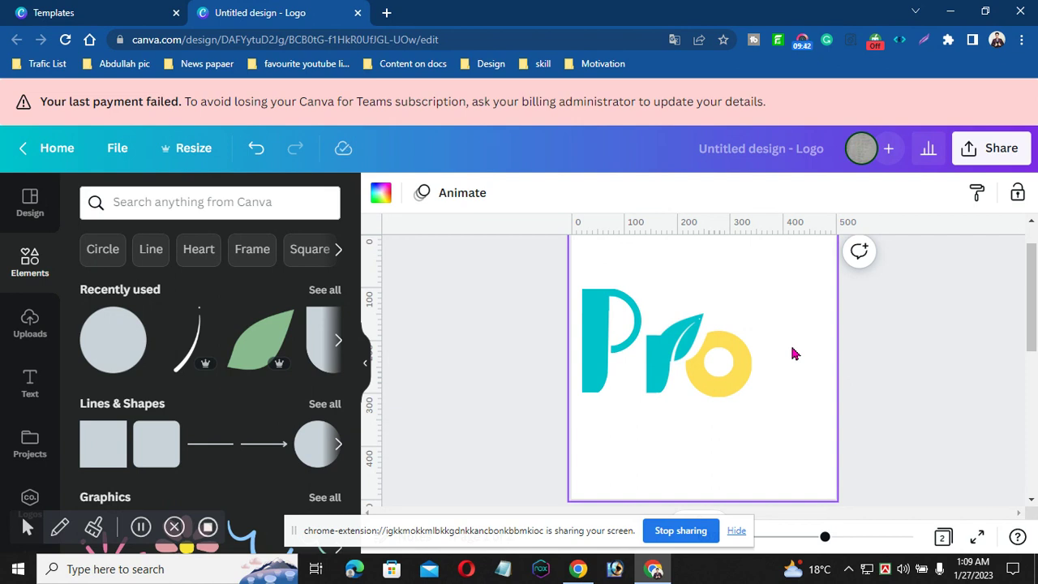
key(ctrl+a)
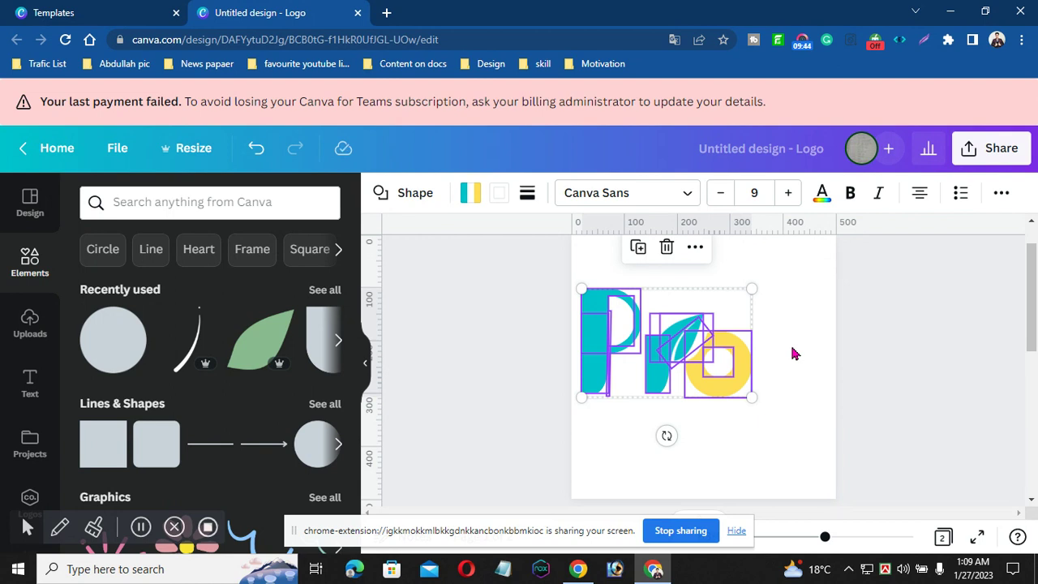
Step: Group the logo pieces, enlarge the group to about 379 by 242, and adjust the leaf
click(1001, 193)
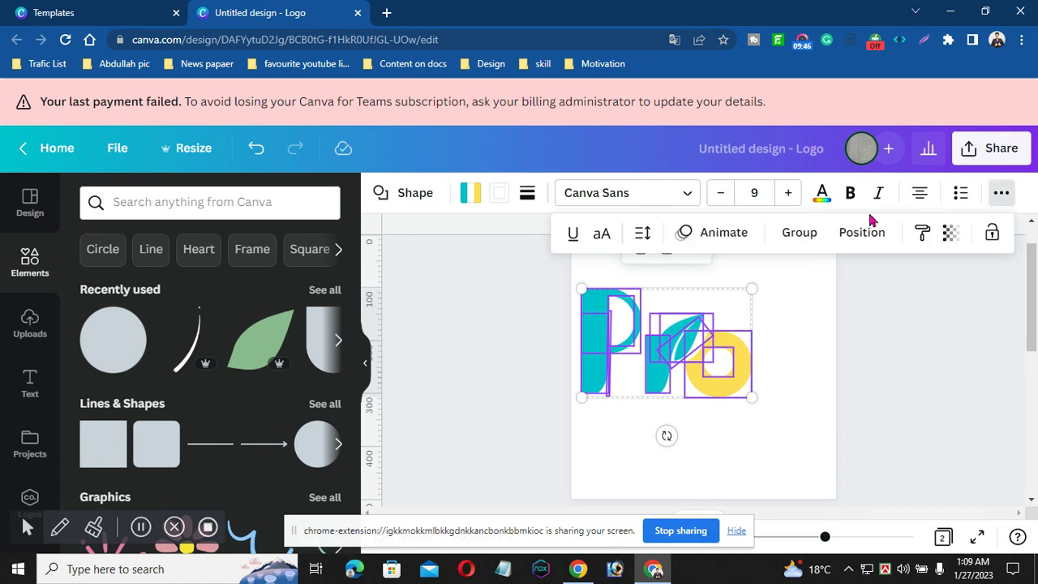
click(807, 235)
click(792, 303)
click(685, 318)
drag(685, 318, 701, 318)
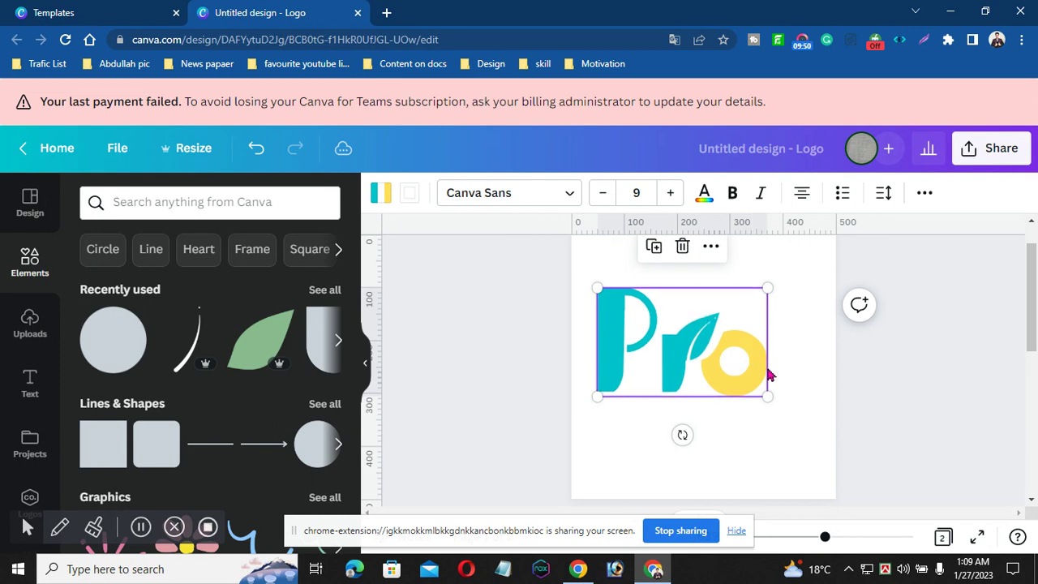
drag(767, 396, 798, 416)
click(726, 350)
drag(728, 357, 730, 360)
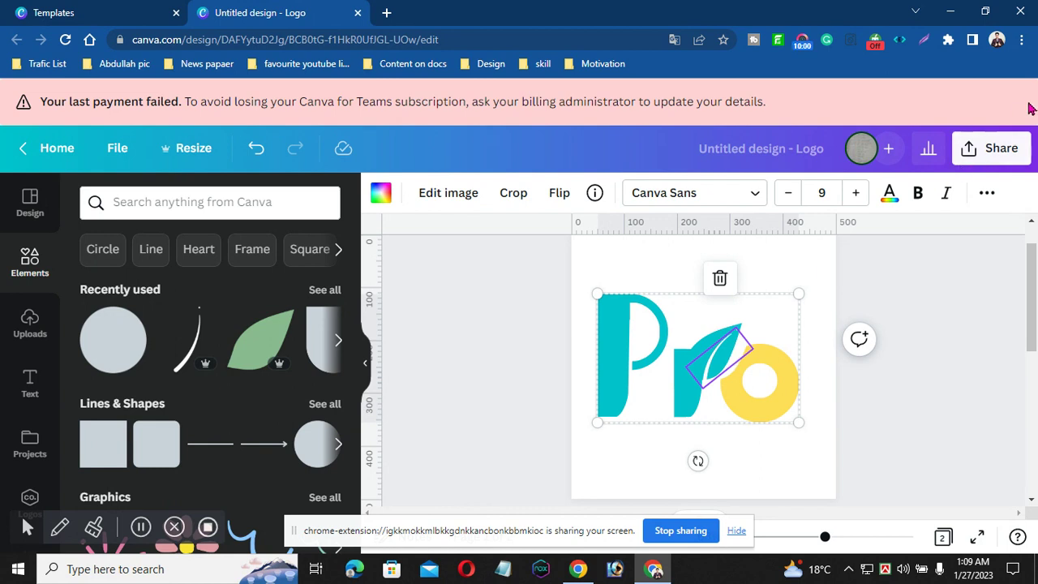
Step: Download Page 1 as PNG, saved as 'Untitled design (4).png'
click(1010, 146)
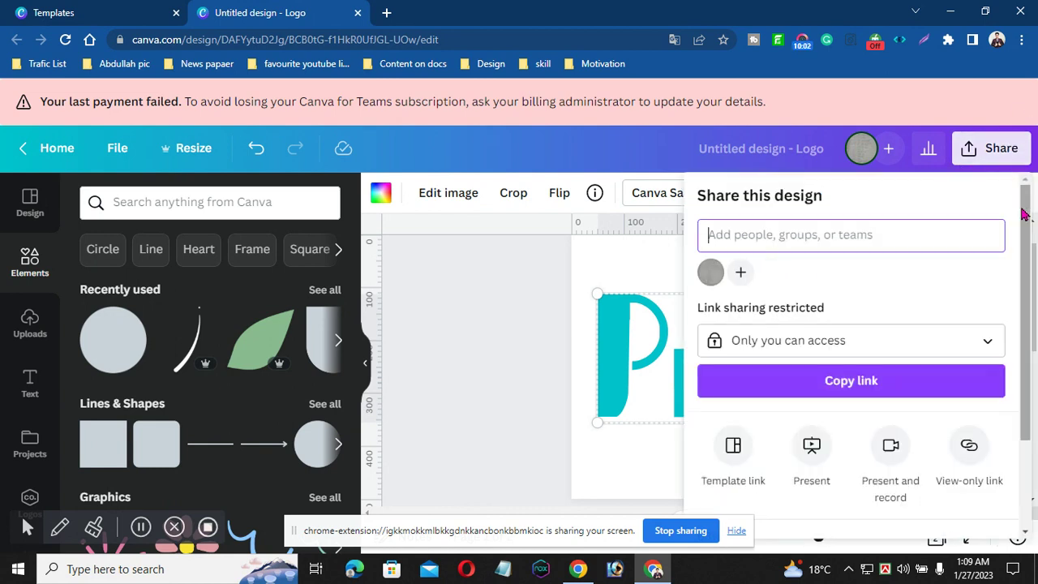
scroll(846, 405, down, 2)
click(846, 438)
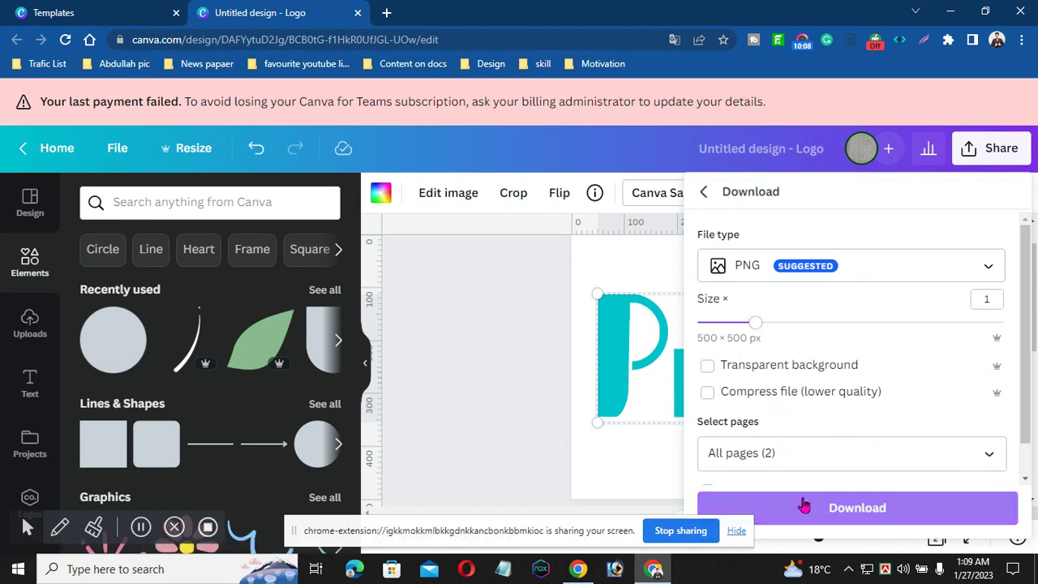
click(987, 455)
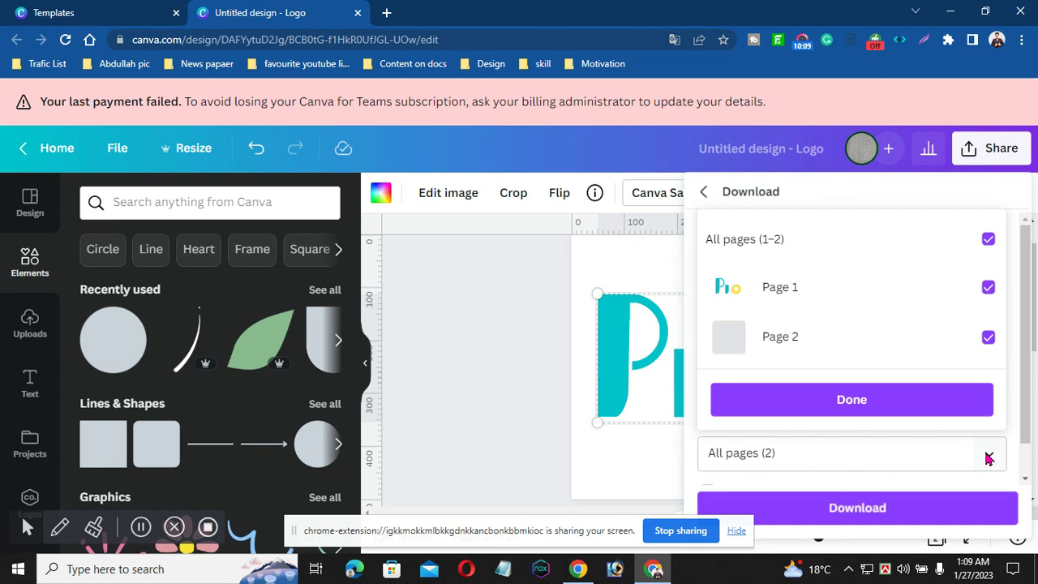
click(963, 336)
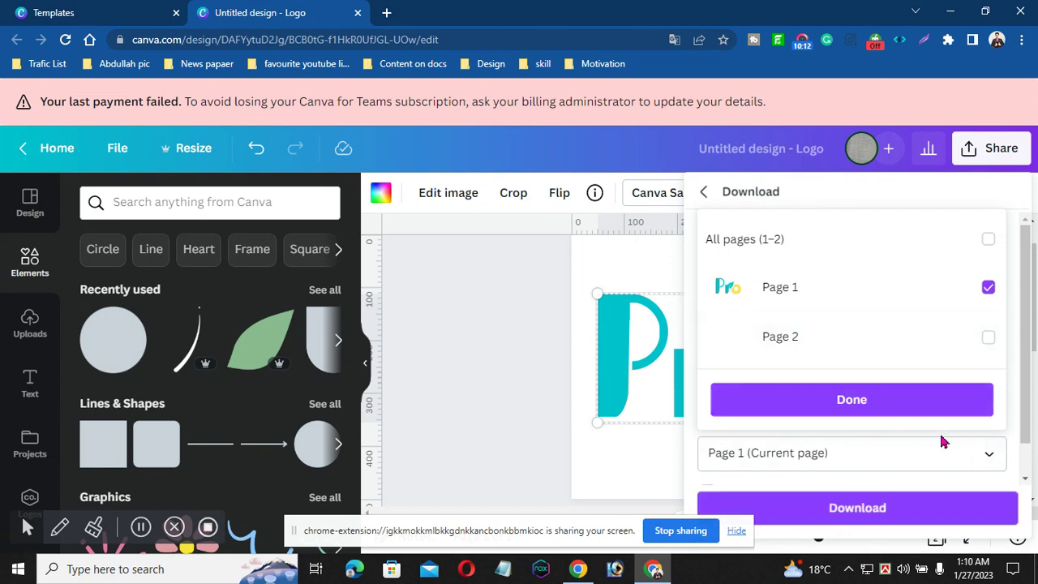
click(917, 503)
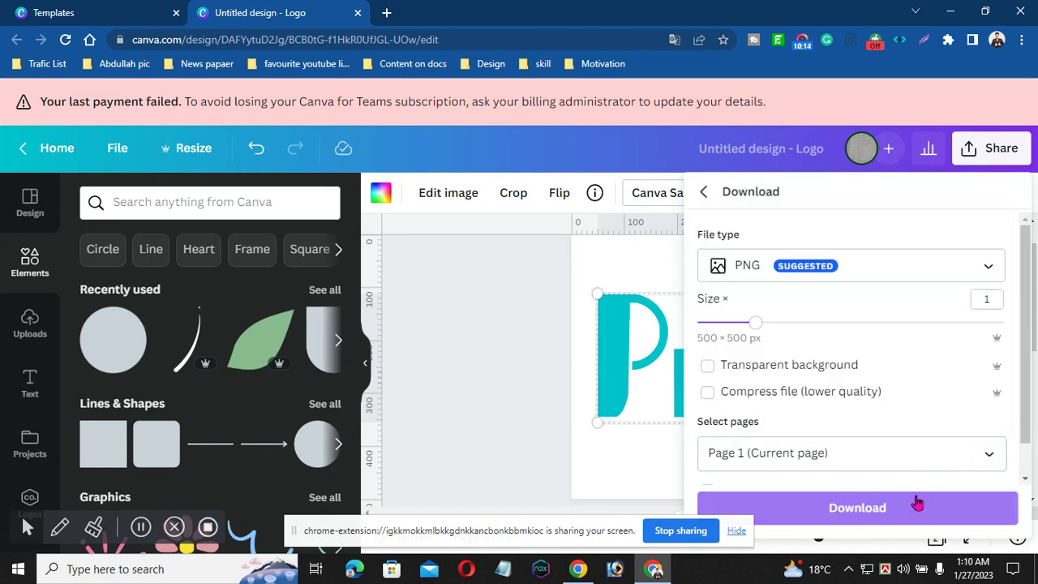
click(915, 506)
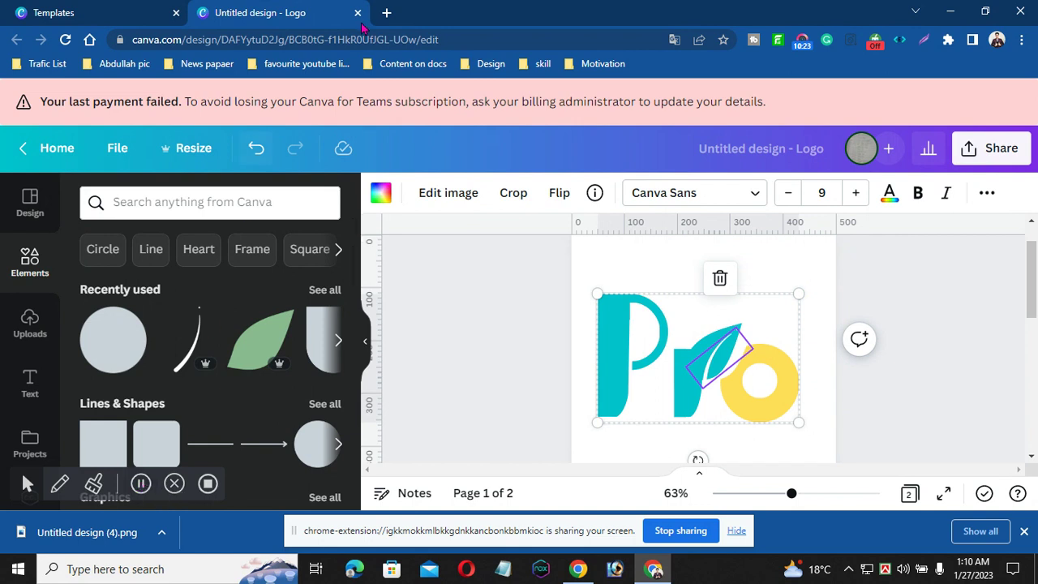
Step: In a new Chrome tab, go to graphicsfamily.com after correcting the misspelled address
click(386, 13)
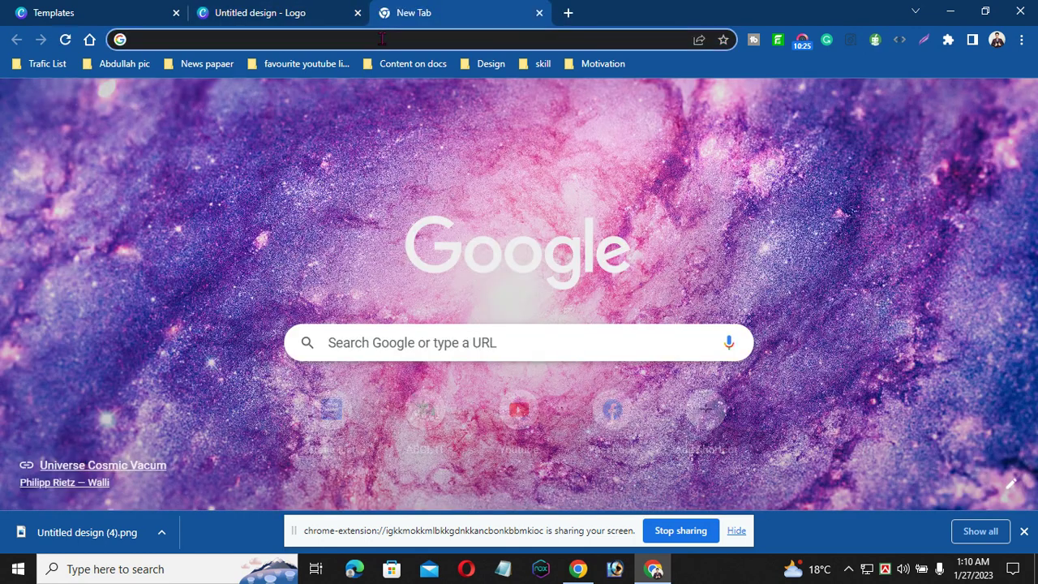
text(graf)
key(BackSpace)
key(BackSpace)
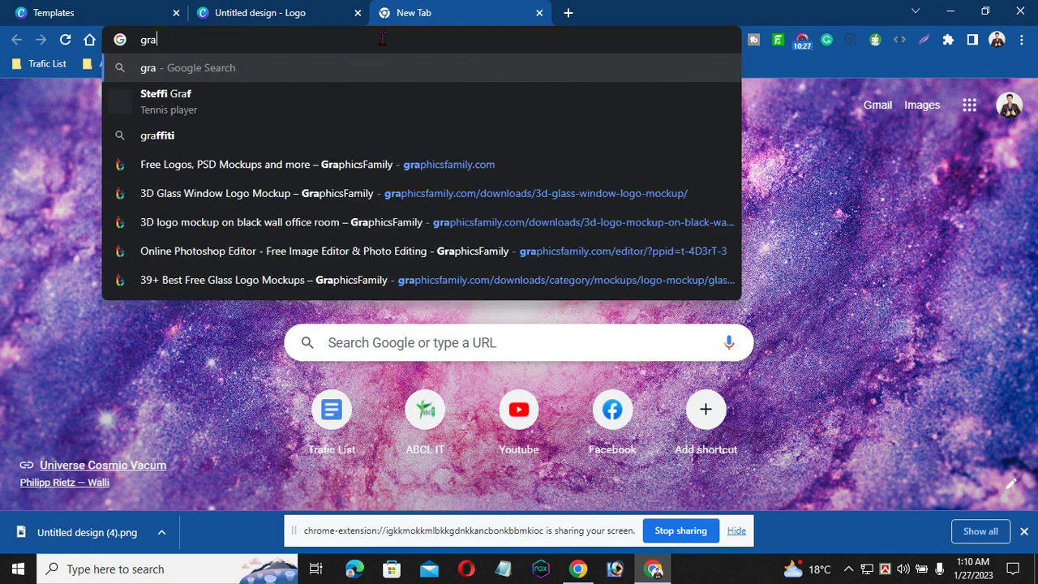
text(af)
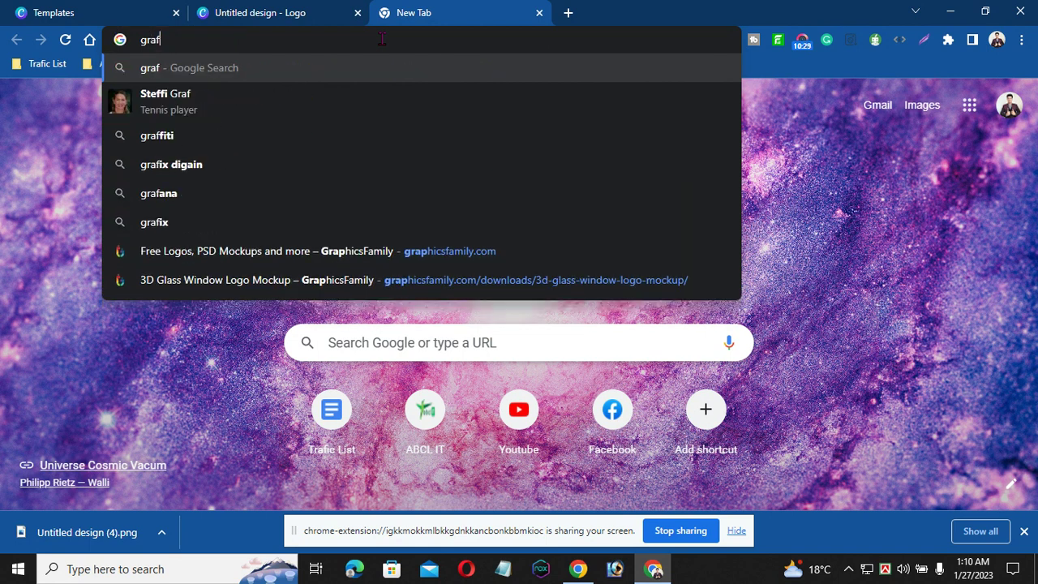
key(BackSpace)
key(BackSpace)
key(BackSpace)
key(BackSpace)
text(gr)
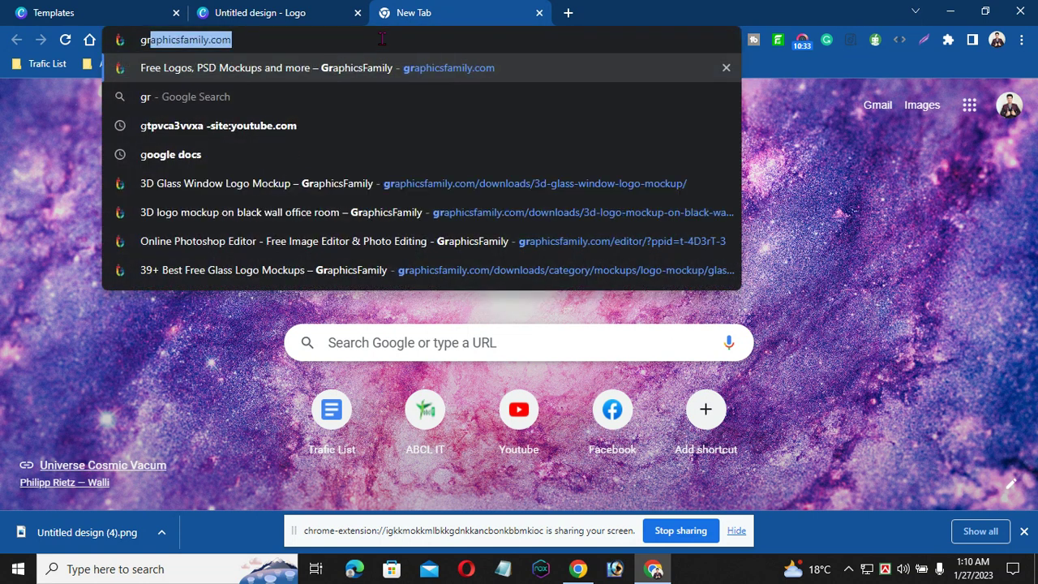
text(afics)
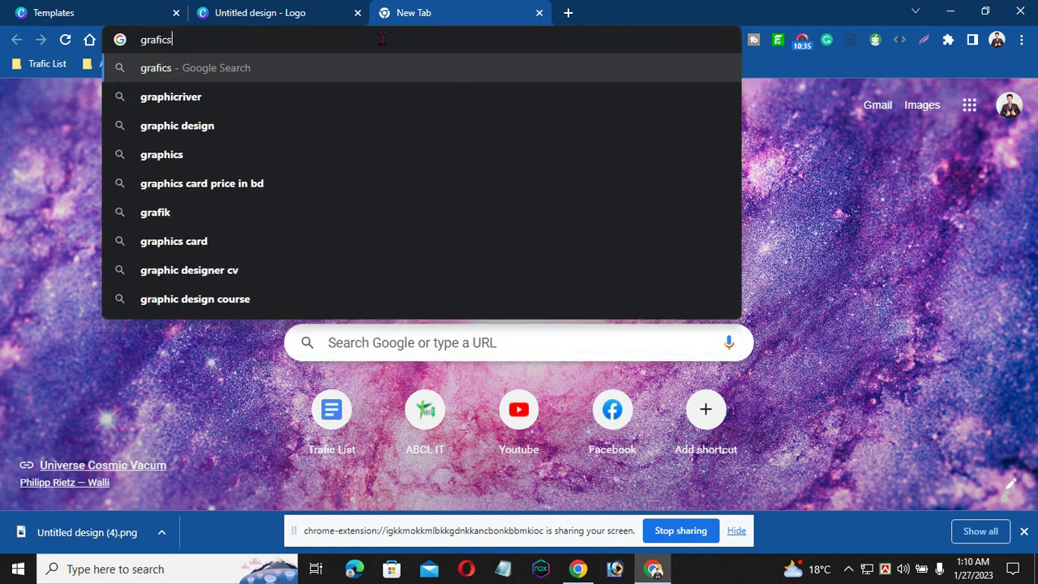
key(BackSpace)
key(BackSpace)
key(BackSpace)
key(BackSpace)
key(BackSpace)
key(BackSpace)
key(BackSpace)
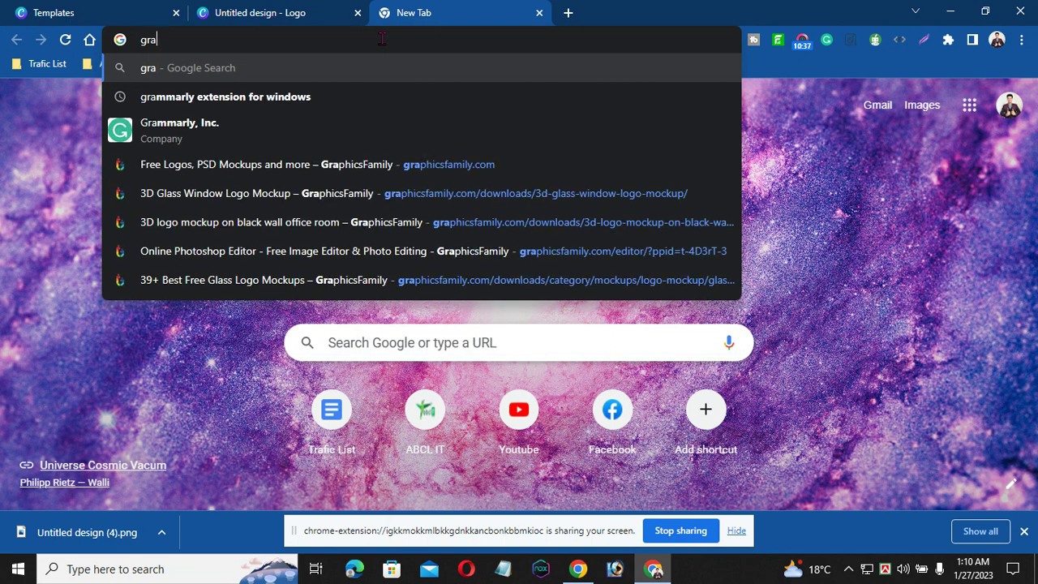
text(gr)
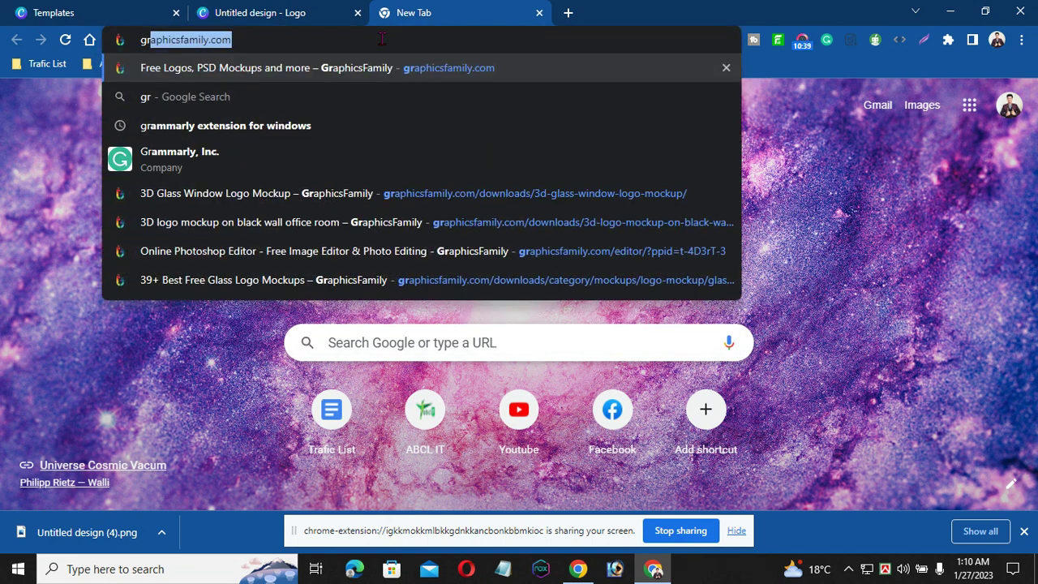
text(aphic)
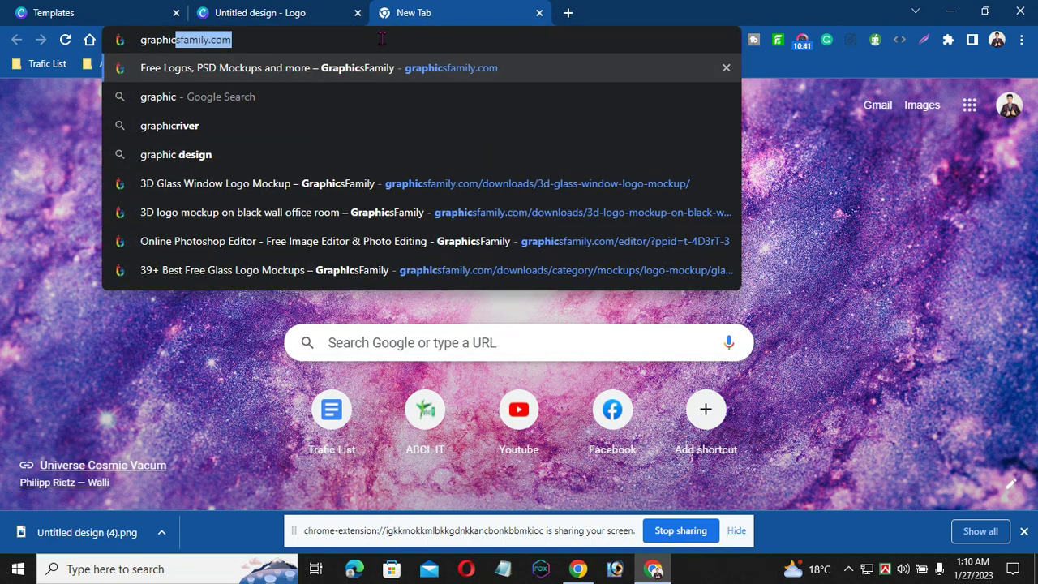
text(sfamily)
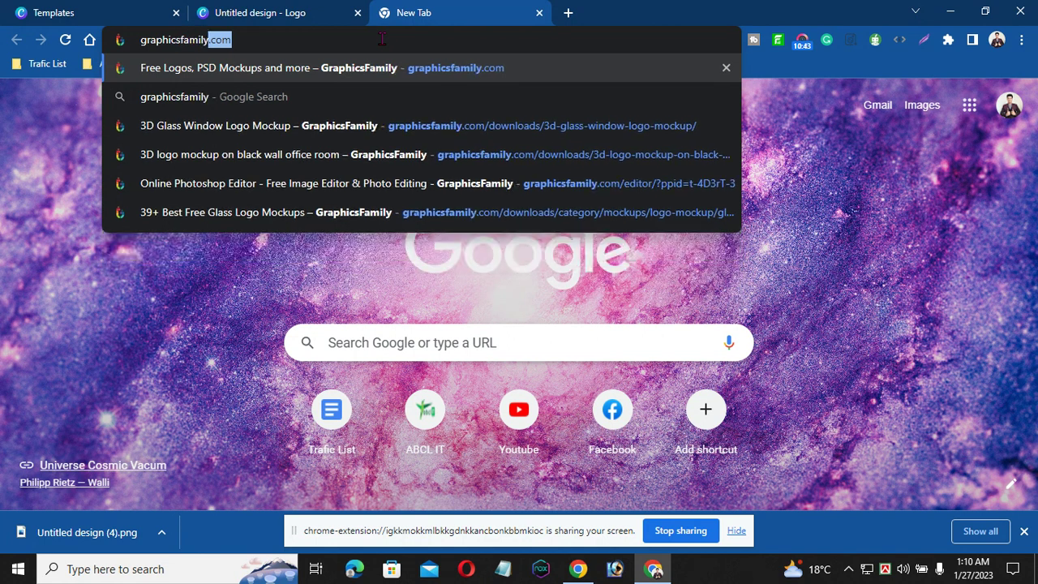
text(.com)
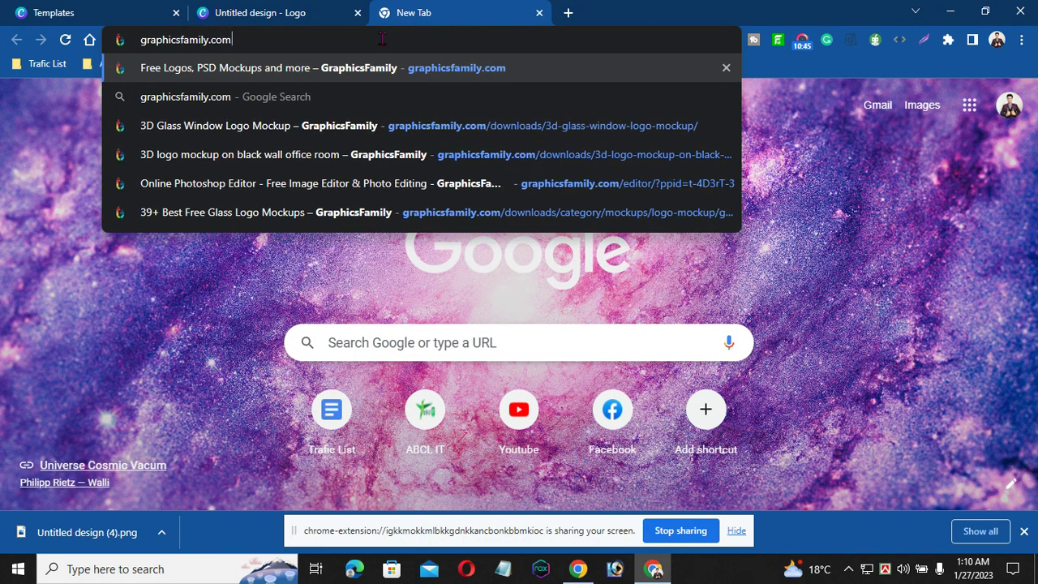
key(Return)
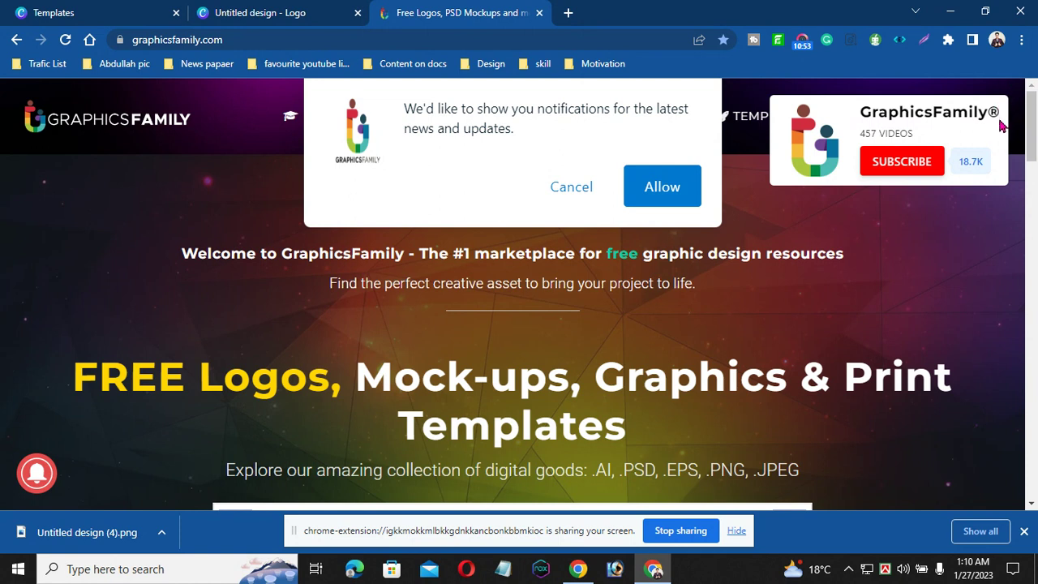
Step: Allow GraphicsFamily notifications and close its YouTube channel card
click(670, 196)
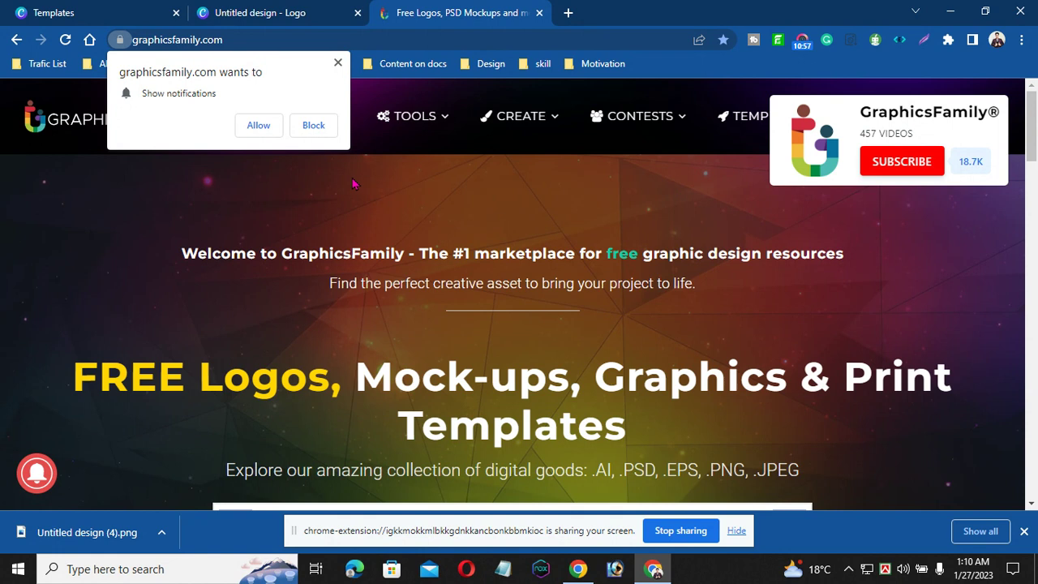
click(257, 126)
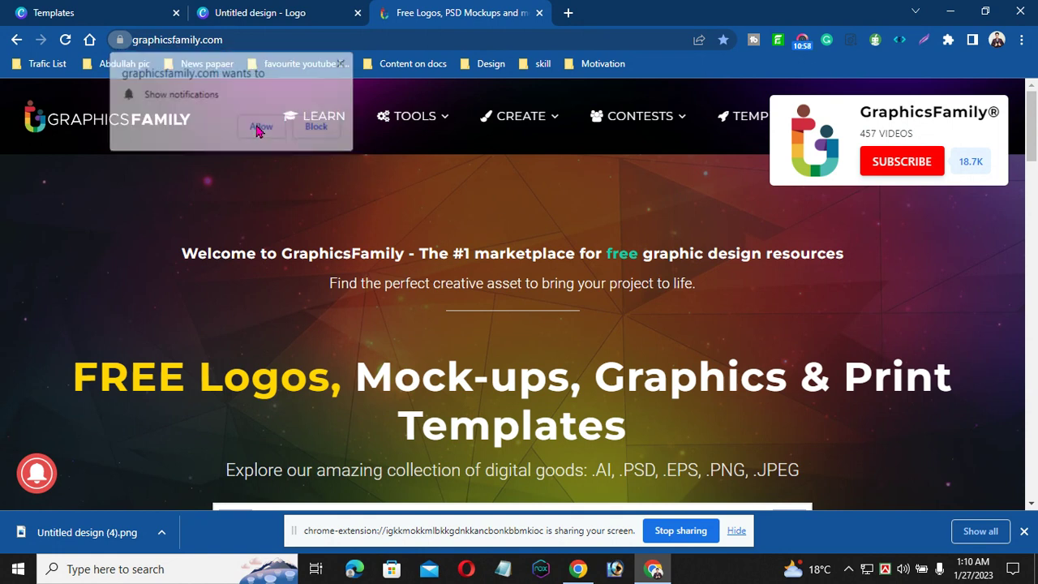
click(1003, 98)
Step: Go to Templates > Logo Mockups > Glass Logo Mockups, dismiss the ad and browse the list
mouse_move(798, 121)
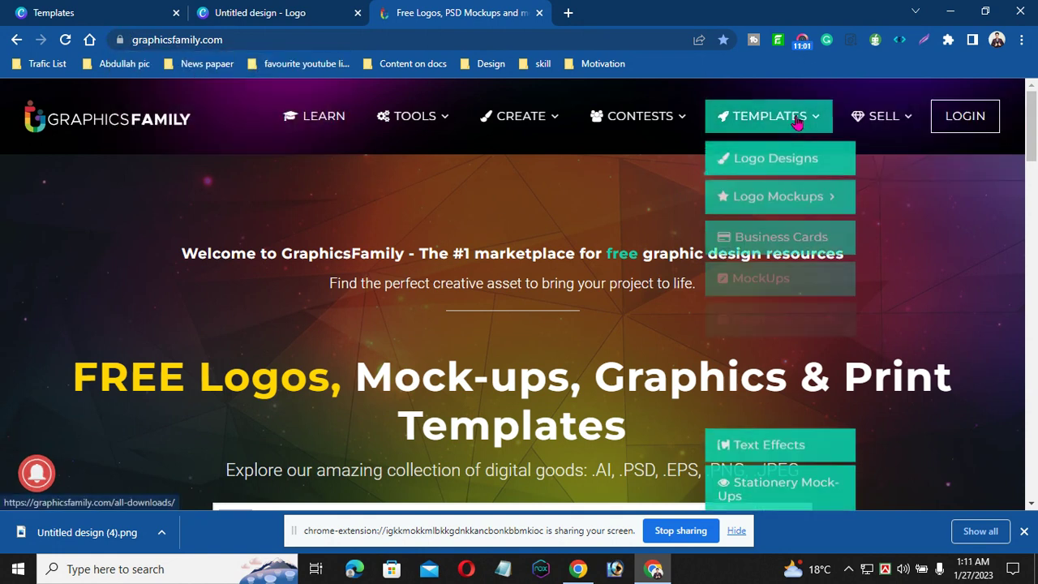
mouse_move(799, 184)
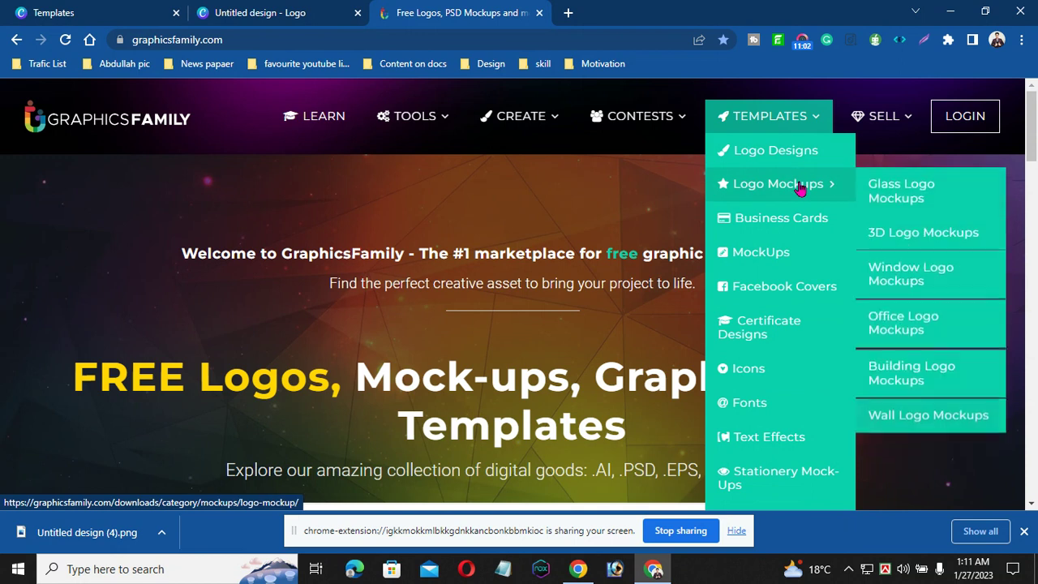
click(928, 193)
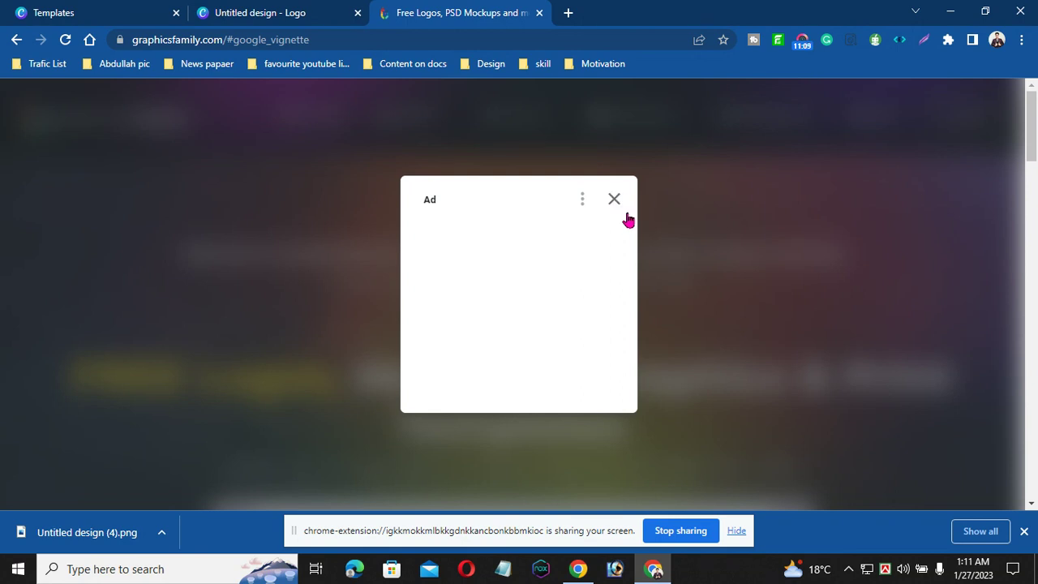
click(738, 532)
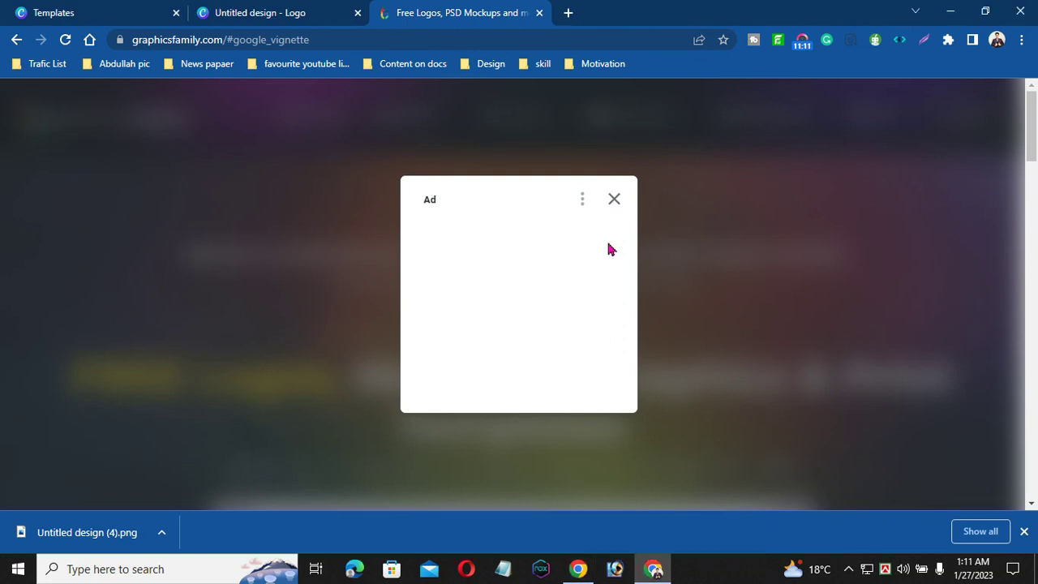
click(614, 200)
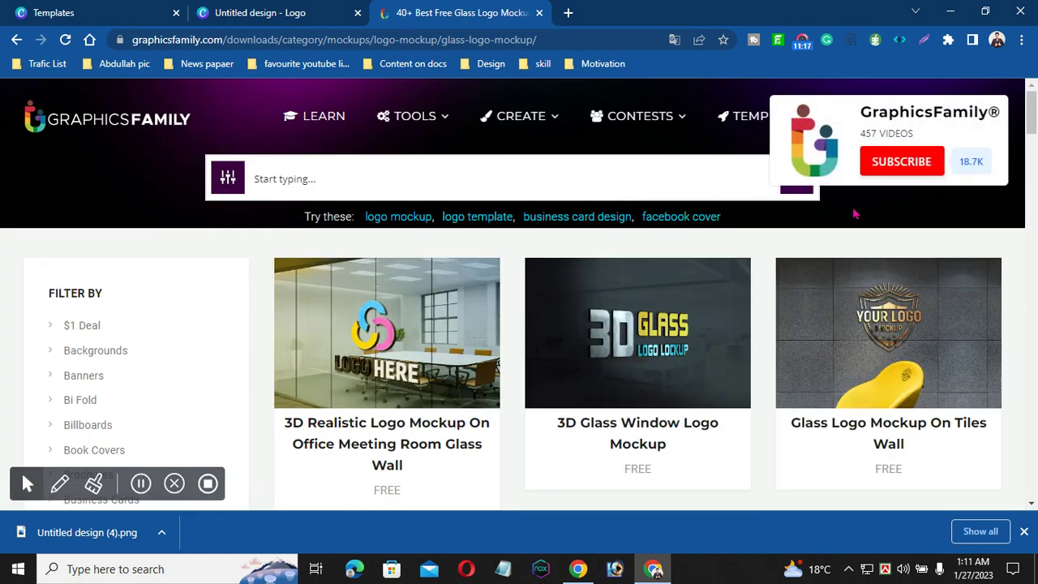
click(1035, 159)
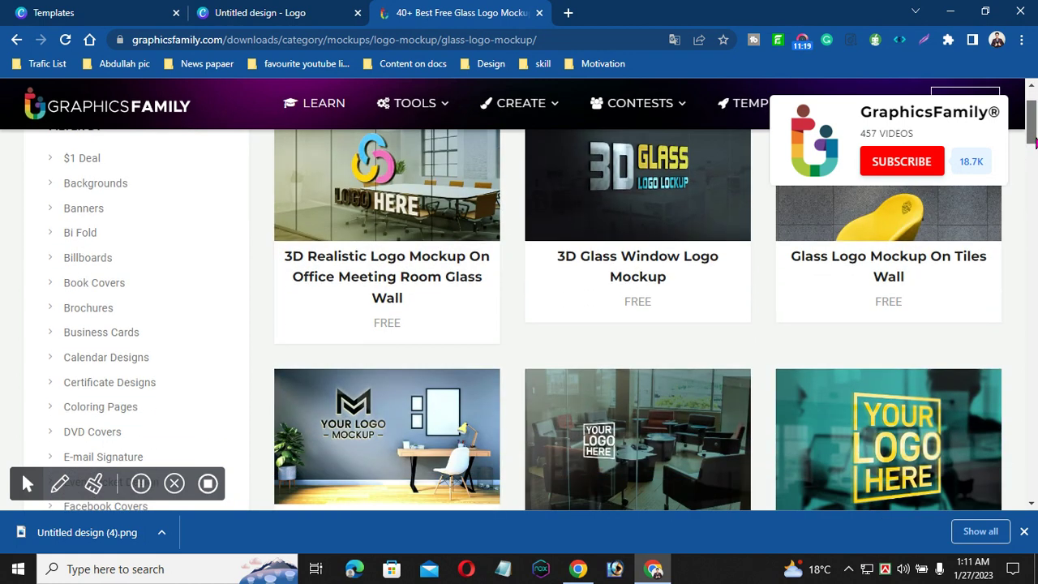
mouse_move(1036, 163)
mouse_down()
mouse_move(1036, 399)
mouse_move(1027, 306)
mouse_up()
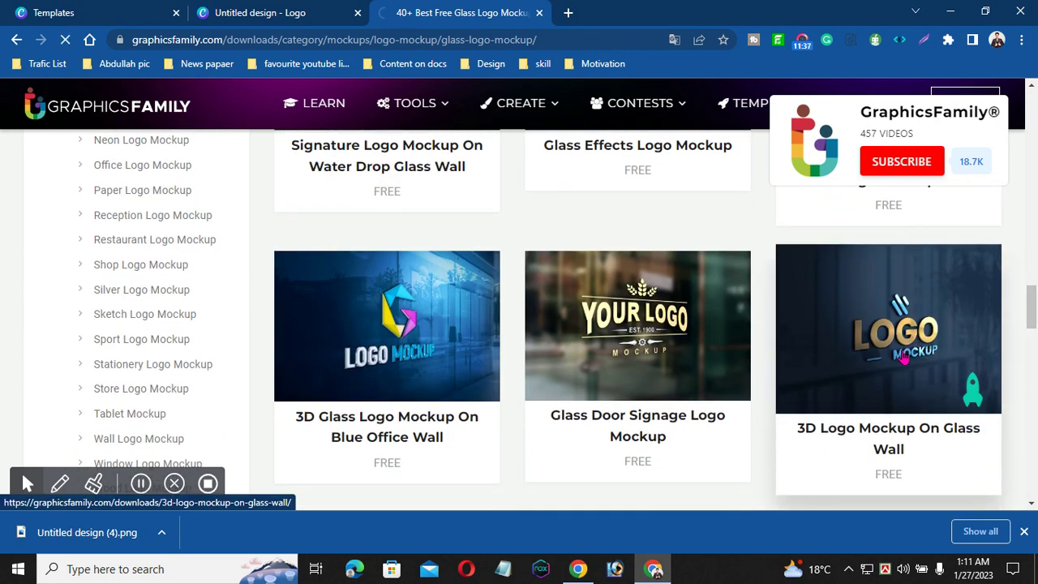
Step: Open the 3D Logo Mockup On Glass Wall page and launch it with Edit Online
click(904, 357)
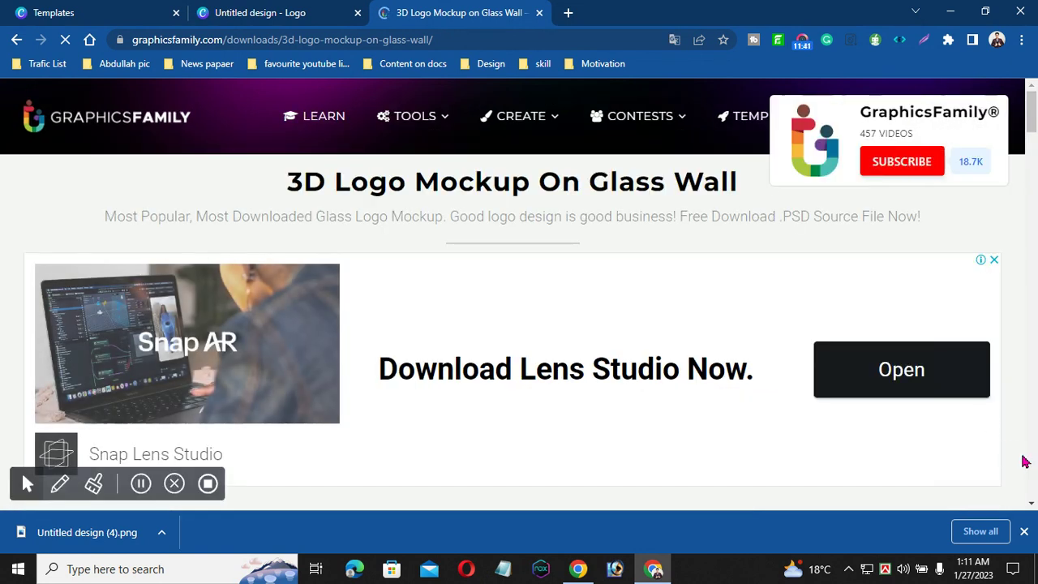
scroll(1032, 503, down, 4)
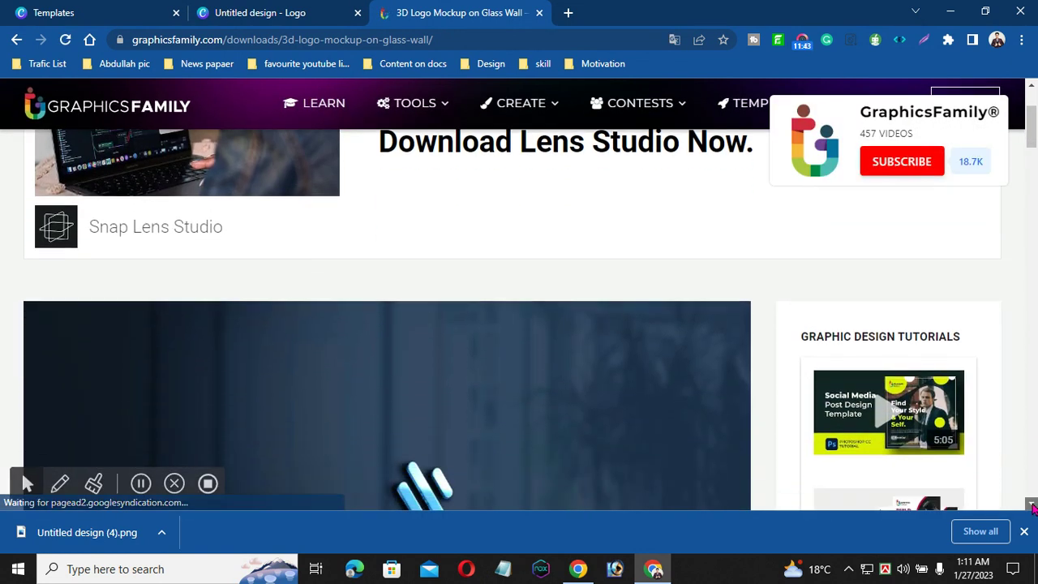
scroll(1032, 505, down, 3)
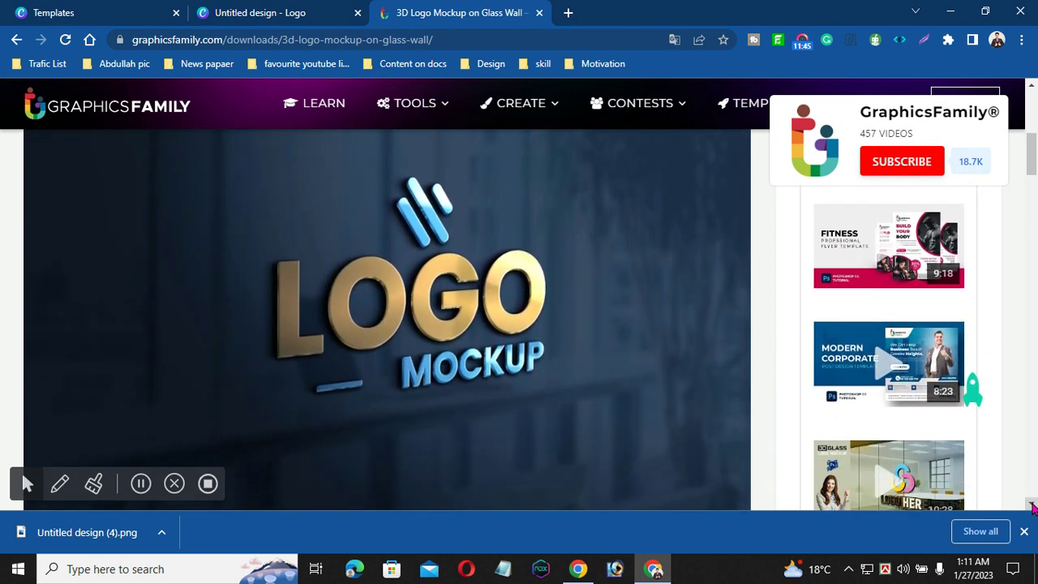
scroll(1033, 506, down, 2)
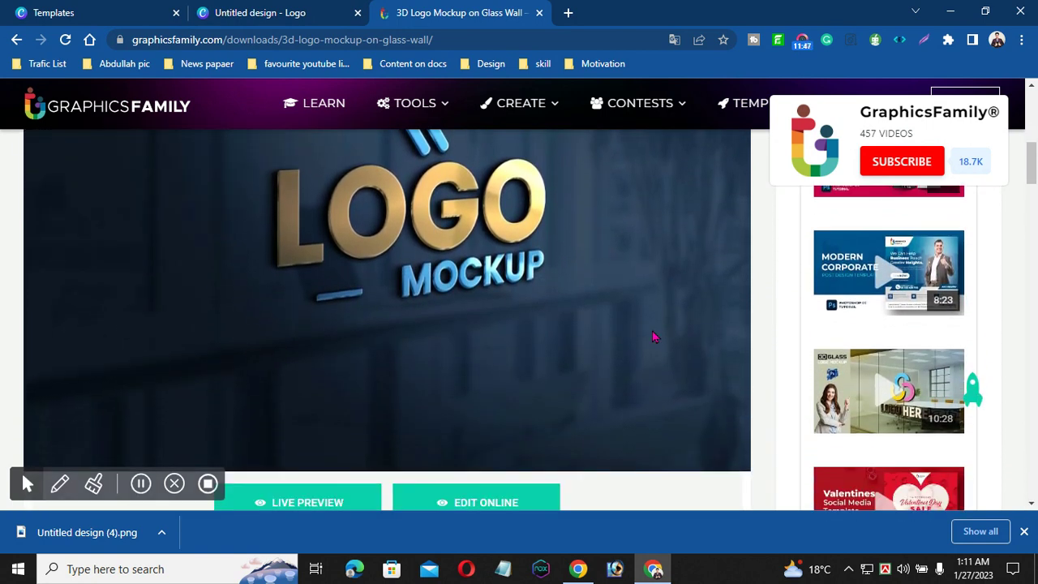
scroll(1035, 258, up, 2)
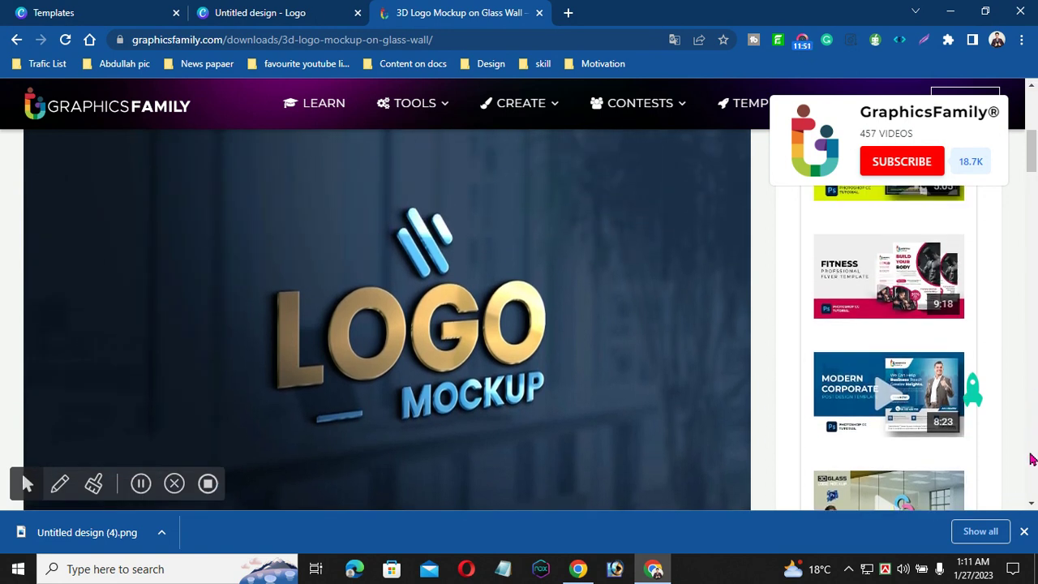
scroll(1032, 505, down, 2)
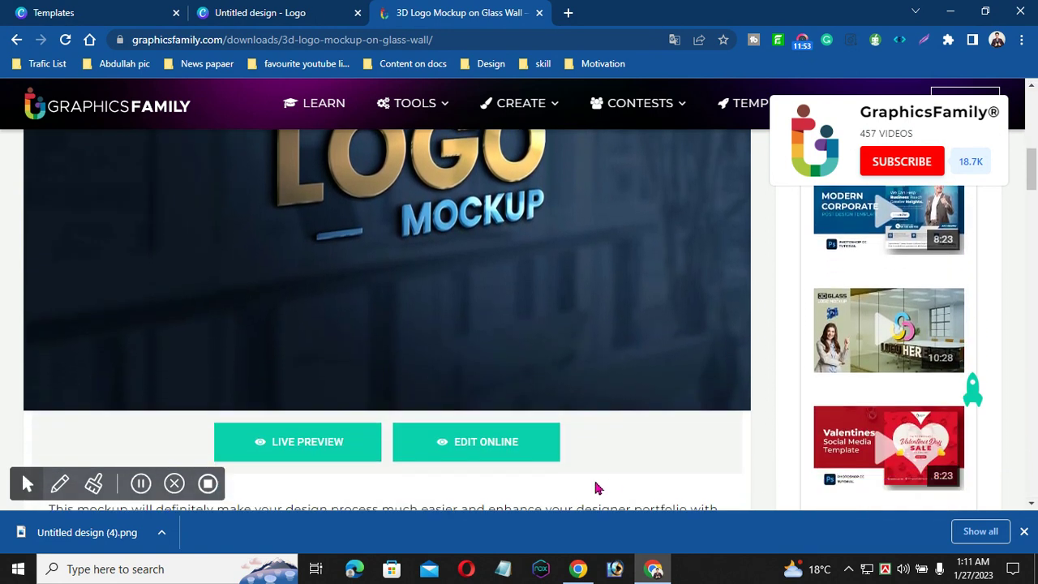
click(482, 452)
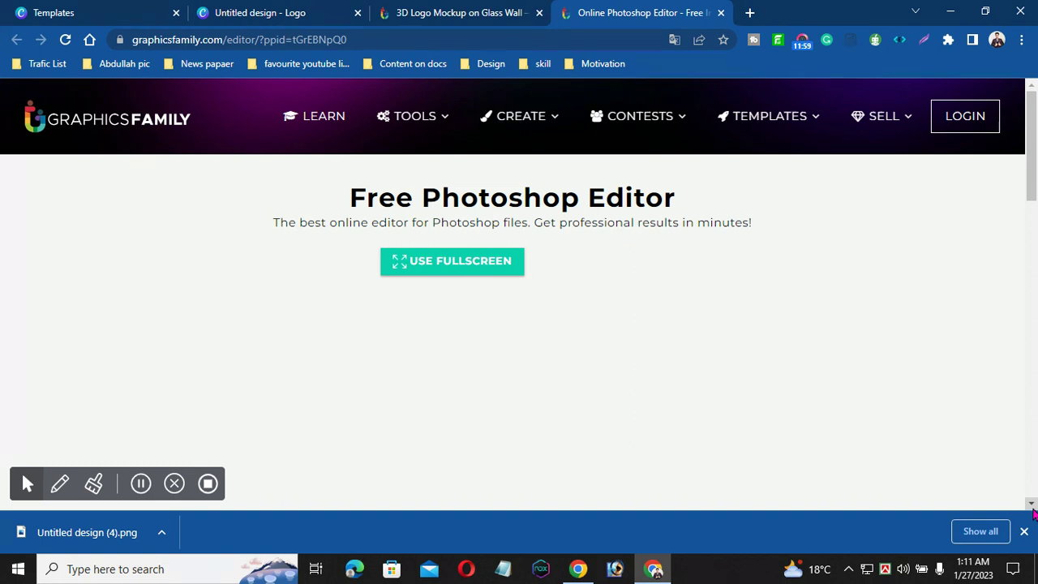
Step: Scroll through the newly opened 3D Logo Mockup in Photopea to review its layers
scroll(1034, 505, down, 1)
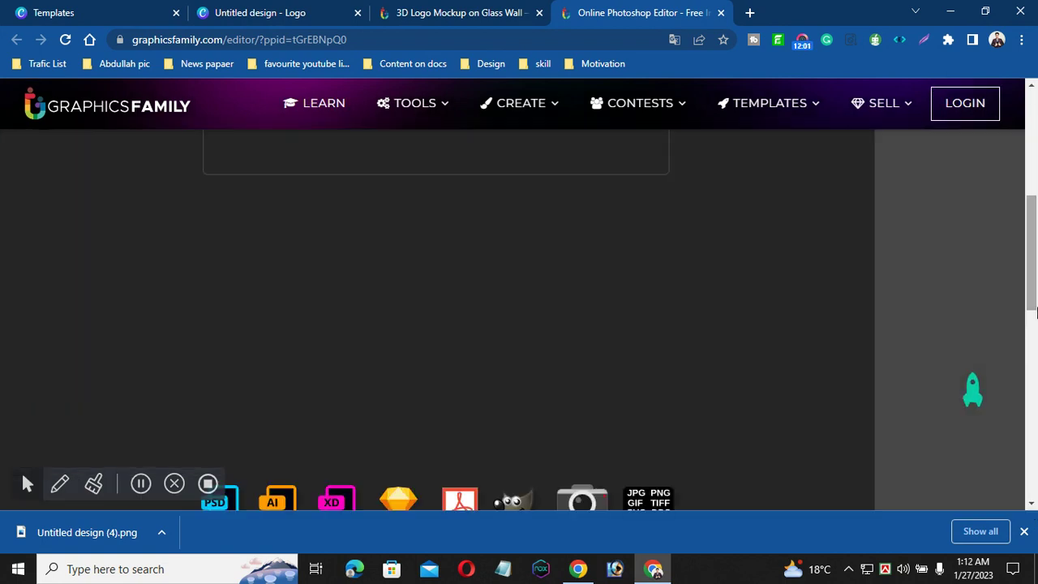
scroll(1034, 89, up, 4)
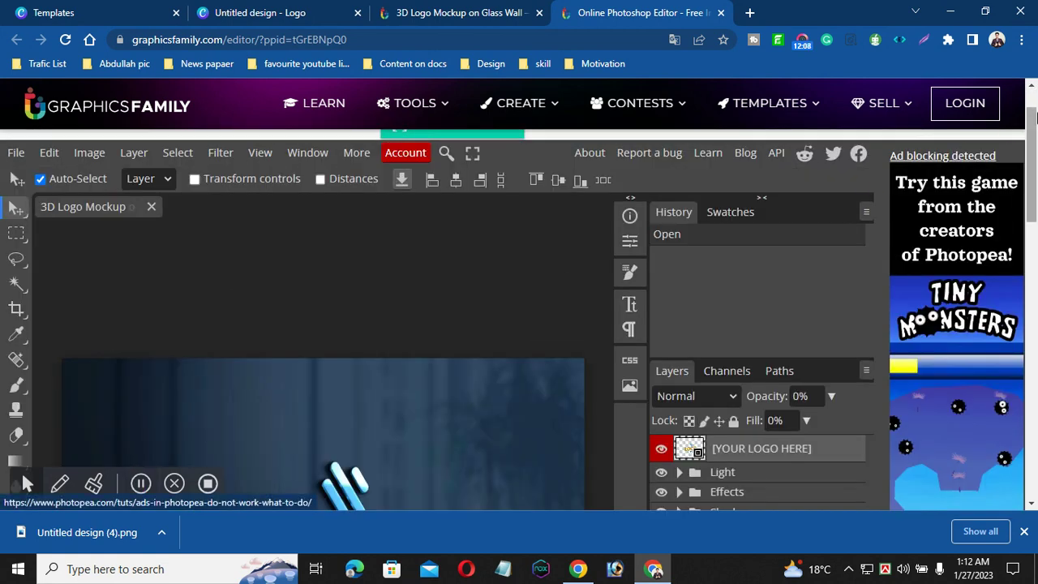
drag(1035, 118, 1035, 165)
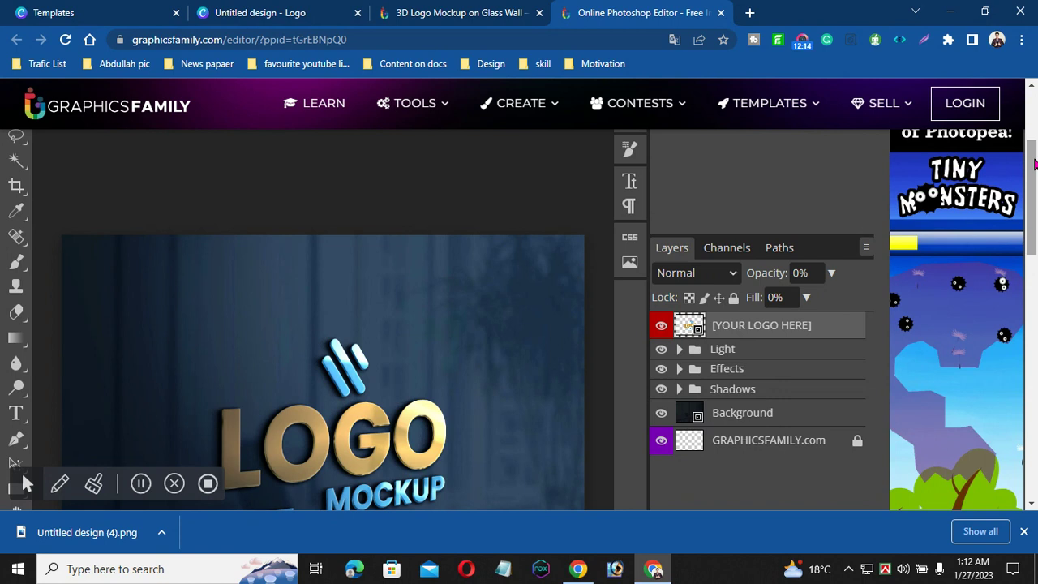
drag(1035, 165, 1035, 113)
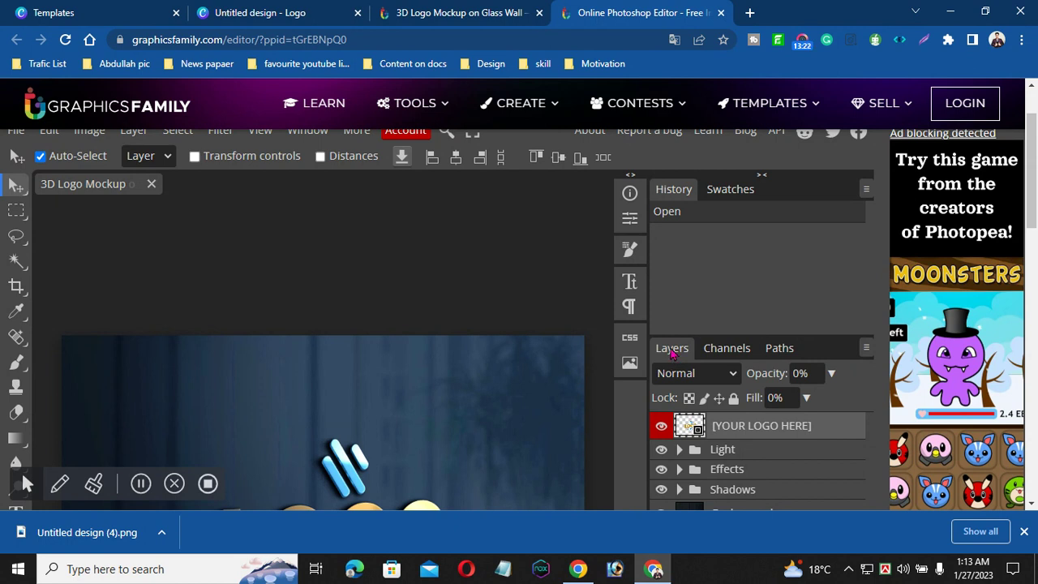
Step: Open the [YOUR LOGO HERE] smart object and hide its Graphicsfamily sample logo layer
double_click(688, 427)
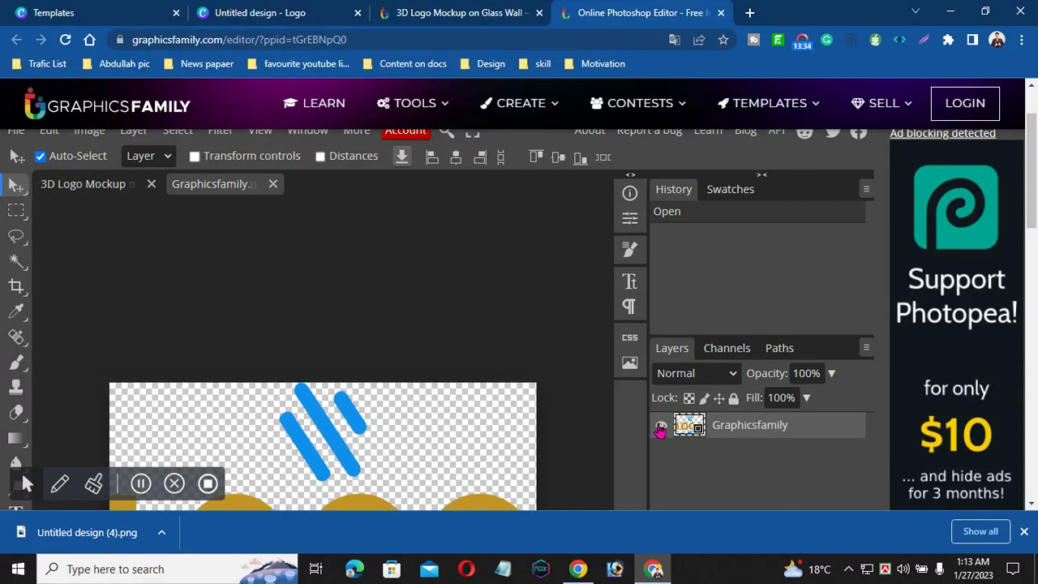
click(660, 427)
drag(1035, 195, 1037, 252)
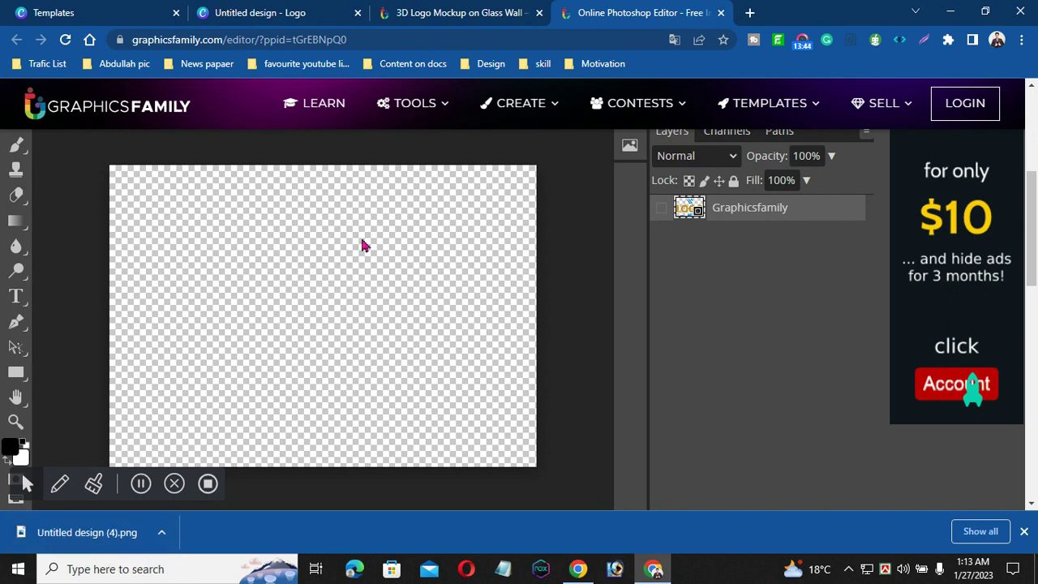
Step: Search Google for 'bg remove' in a new tab and open the remove.bg result
click(750, 12)
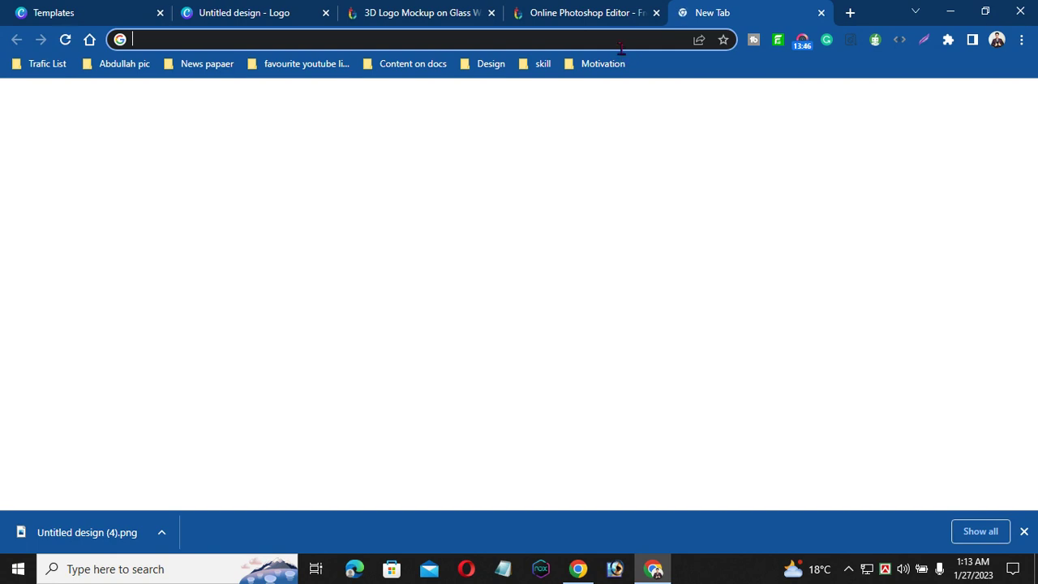
text(bg)
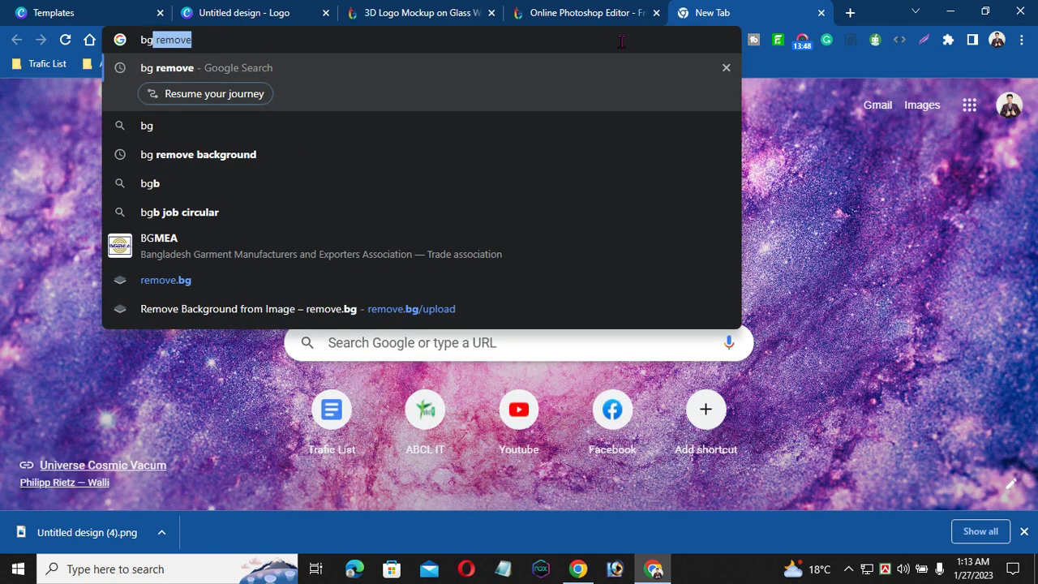
key(Return)
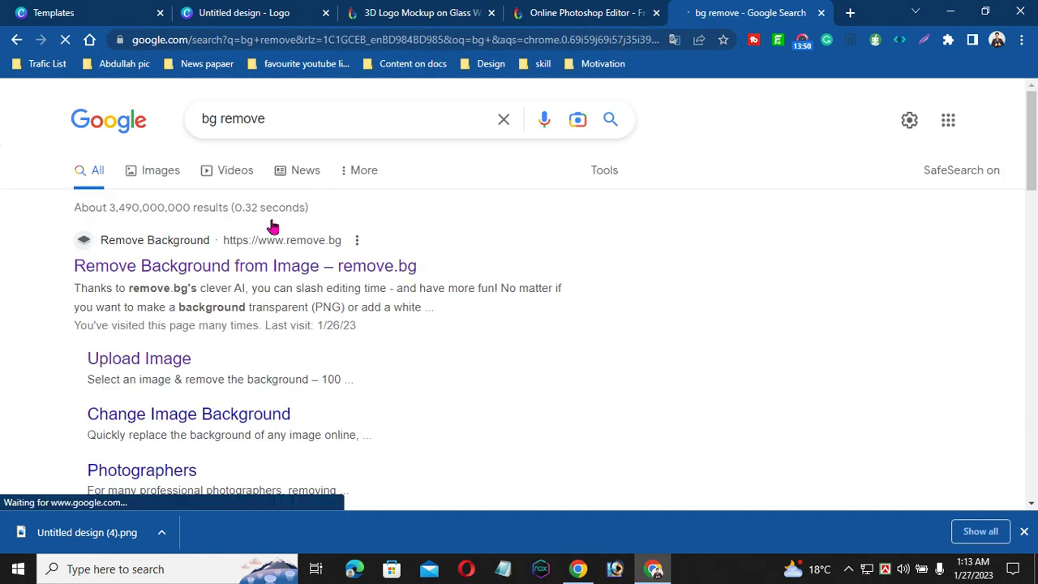
click(181, 269)
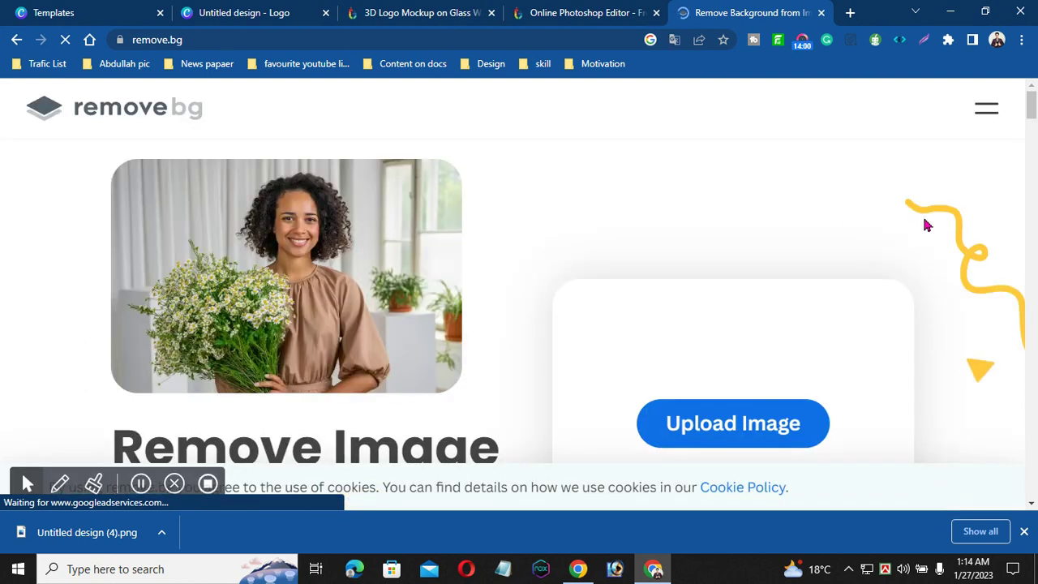
Step: Upload 'Untitled design (4)' to remove.bg and download its background-free PNG
click(780, 427)
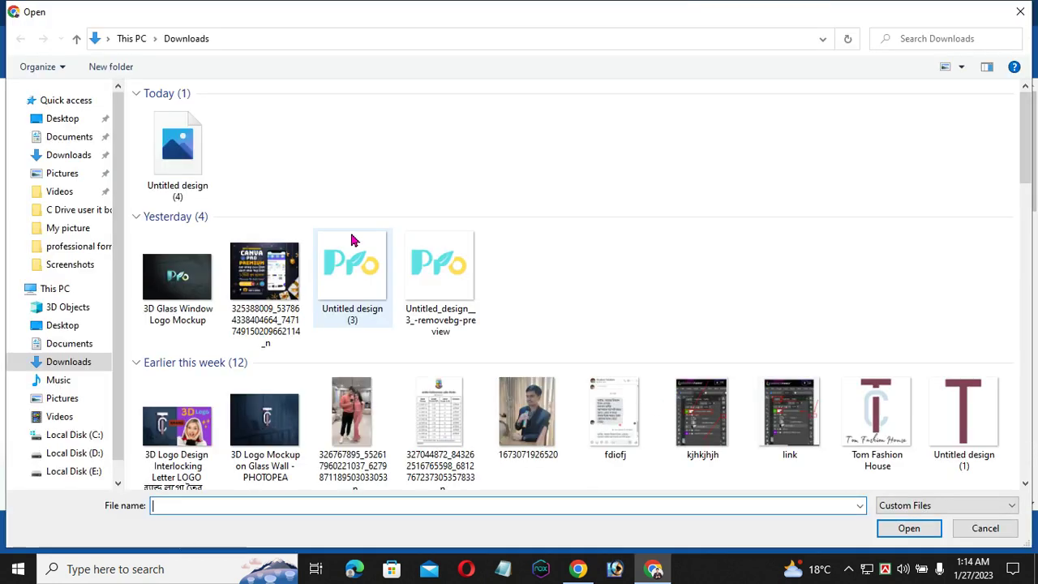
click(195, 158)
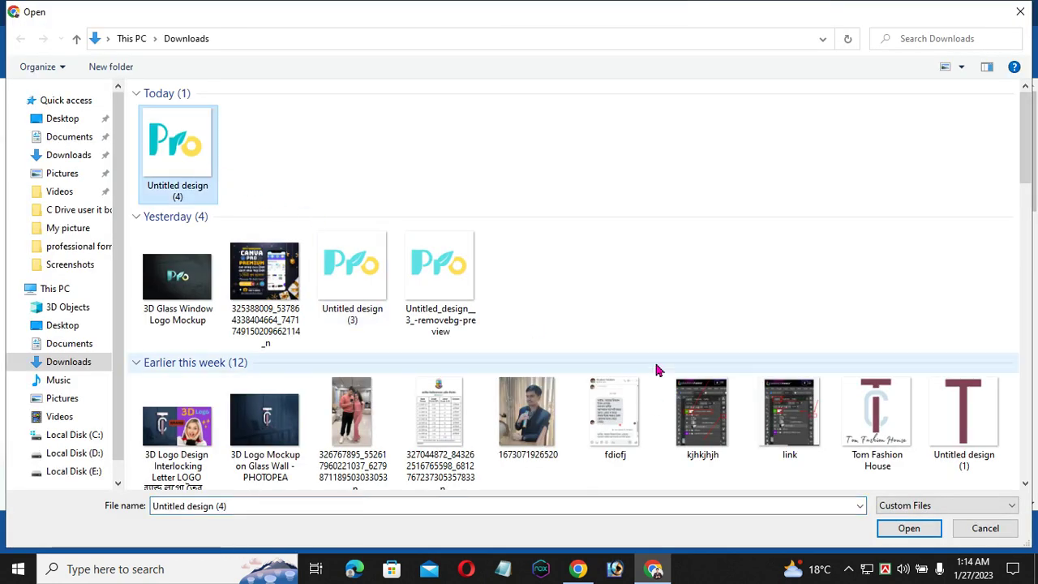
click(892, 528)
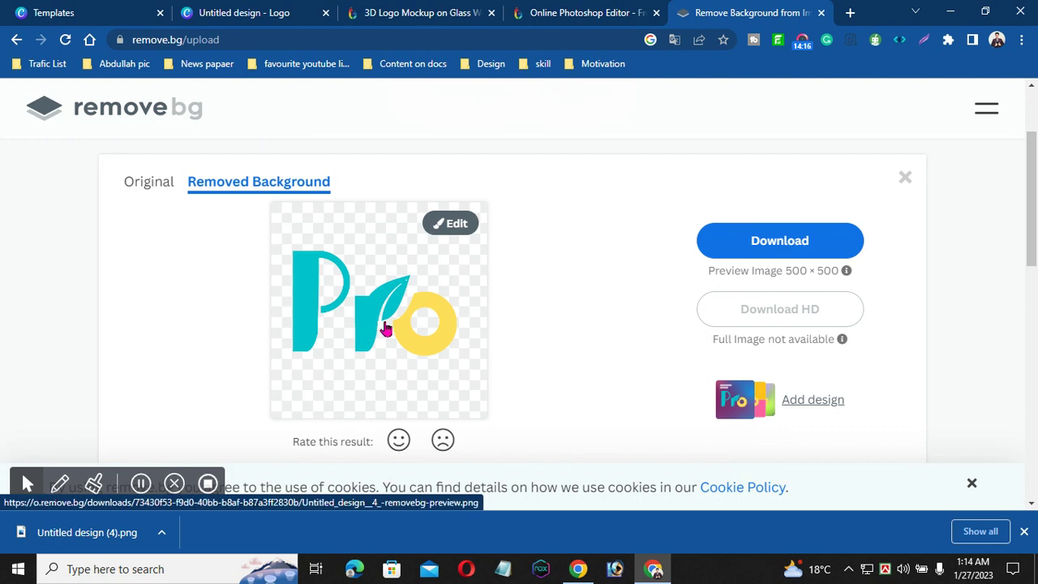
click(787, 242)
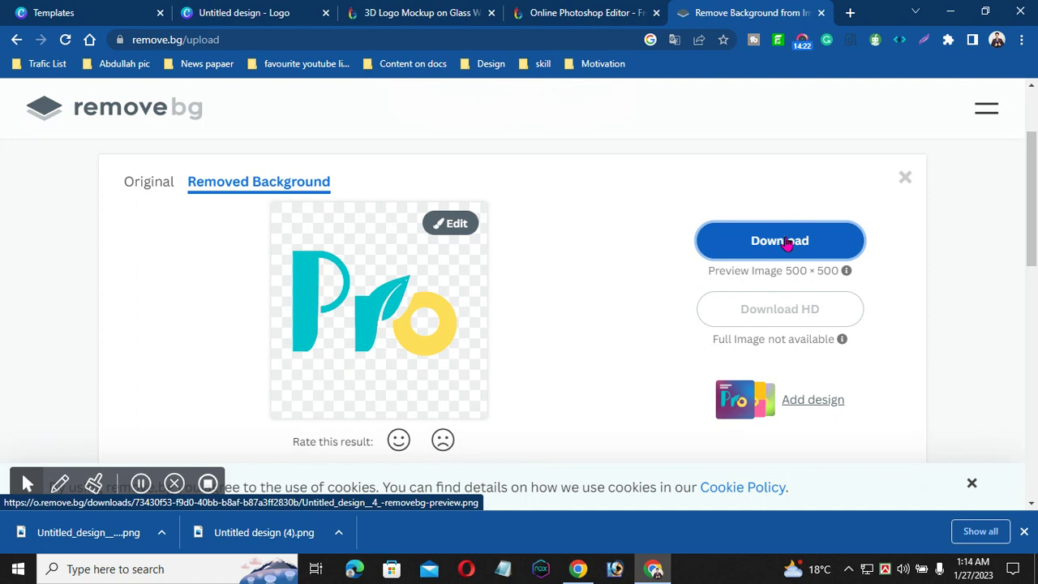
click(579, 13)
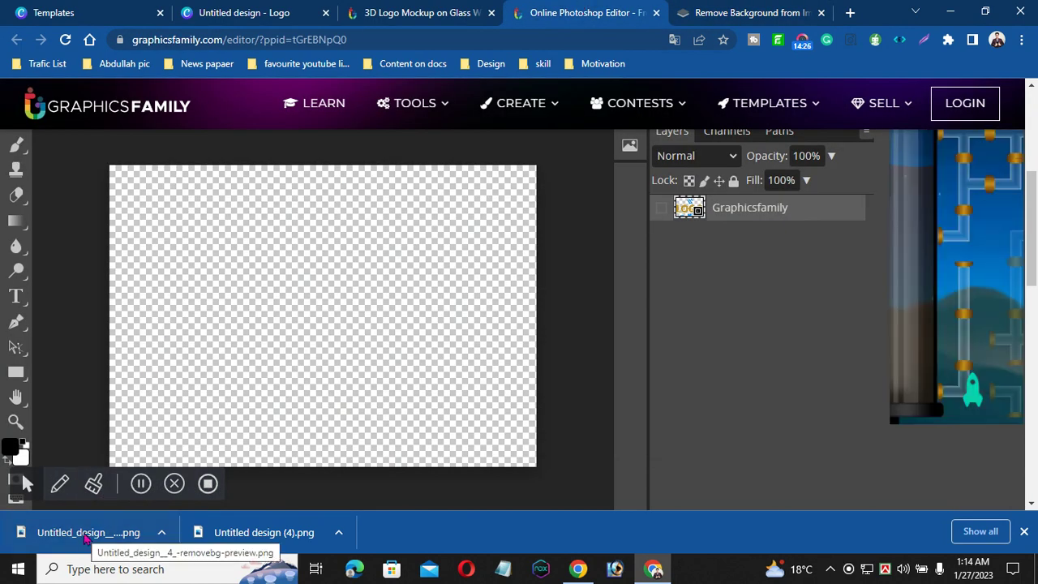
Step: Drop the transparent Pro logo PNG onto the canvas, scale it to 164.80% and centre it
drag(84, 540, 284, 288)
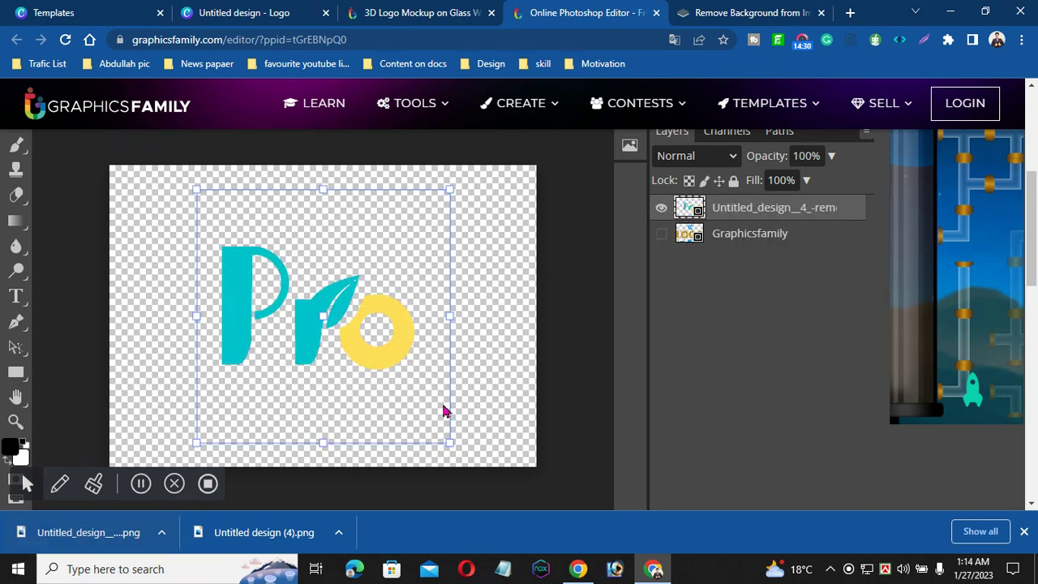
drag(455, 438, 541, 487)
drag(198, 190, 168, 209)
drag(322, 250, 297, 333)
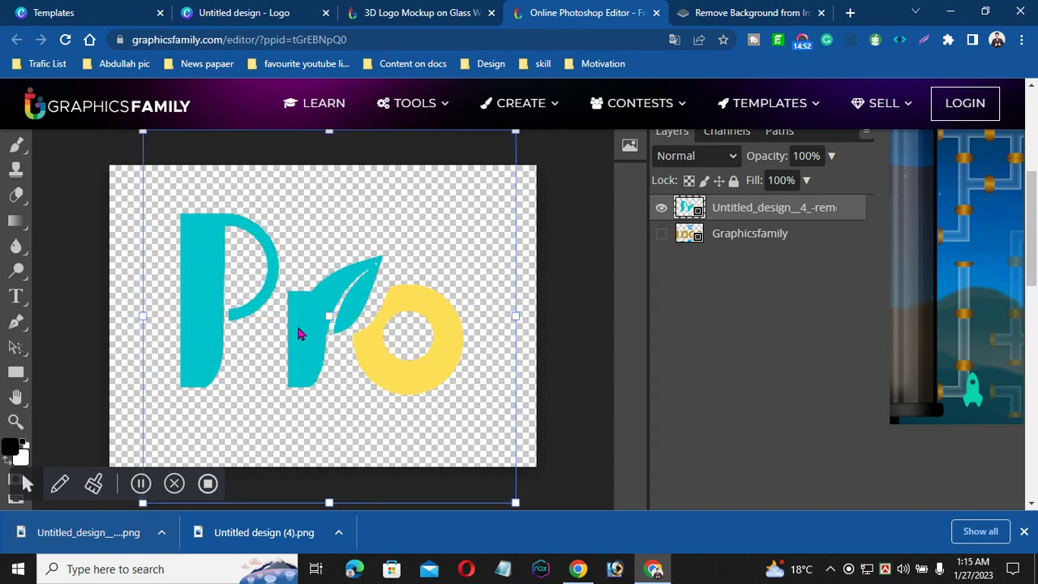
drag(515, 502, 559, 529)
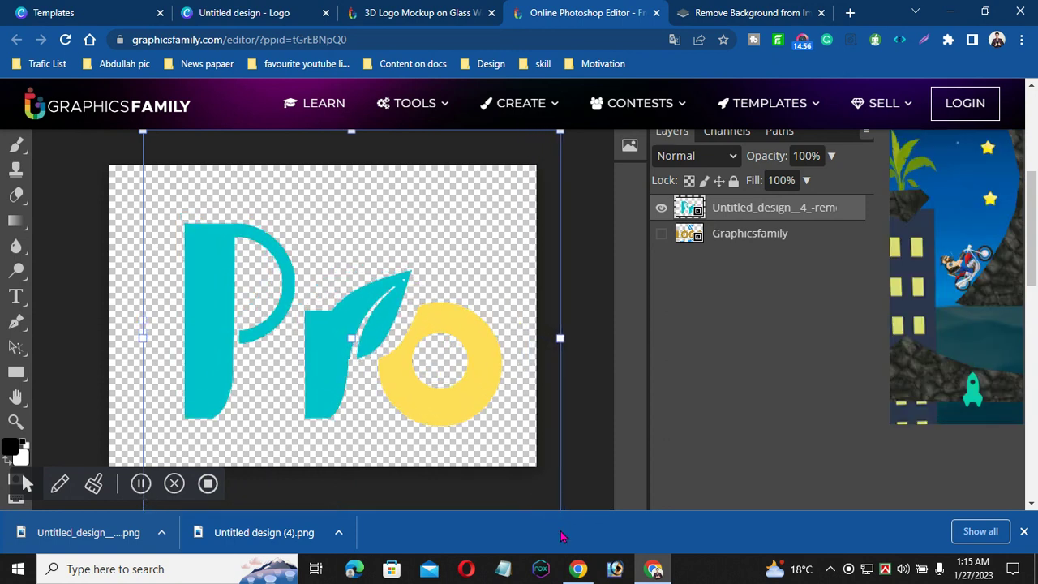
drag(323, 357, 301, 342)
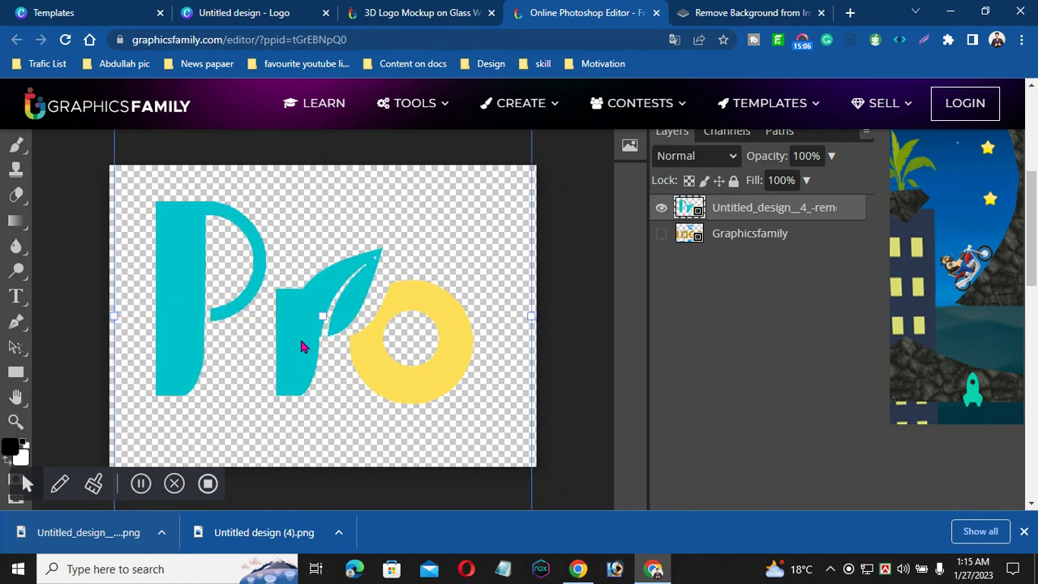
scroll(1034, 175, up, 3)
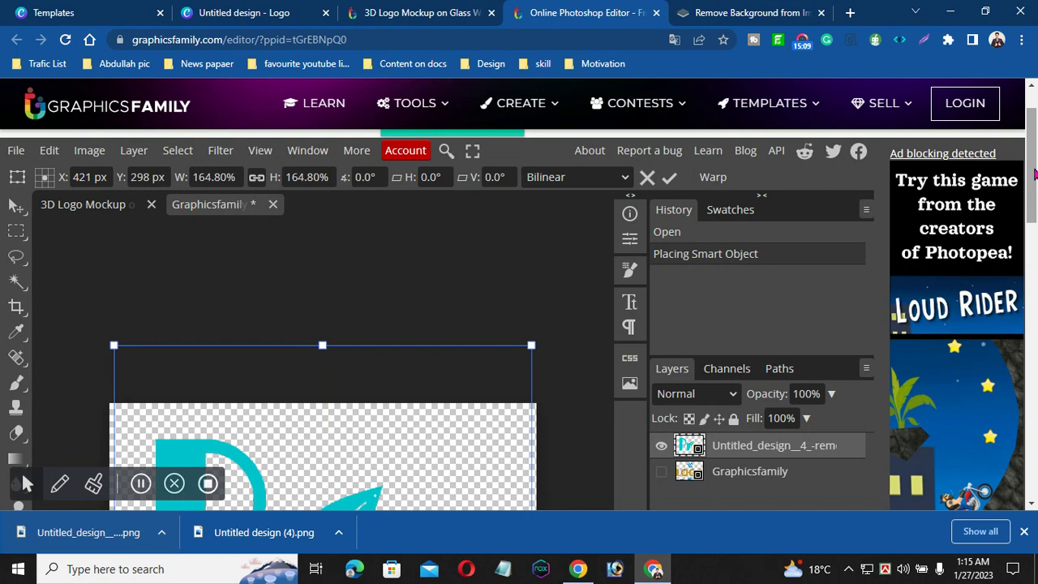
Step: Update the smart object with File > Save and return to the 3D Logo Mockup document
click(15, 154)
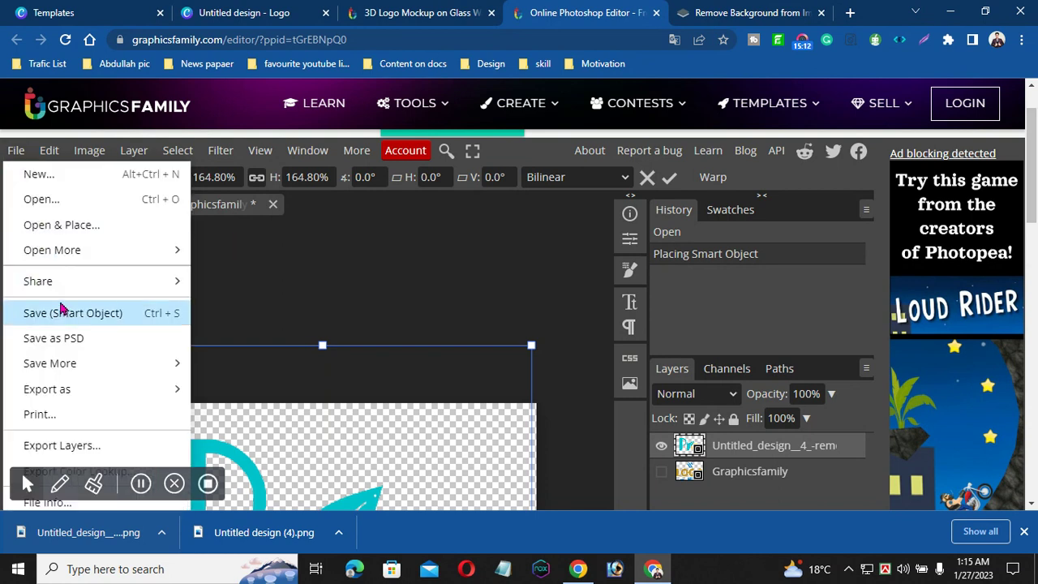
click(63, 314)
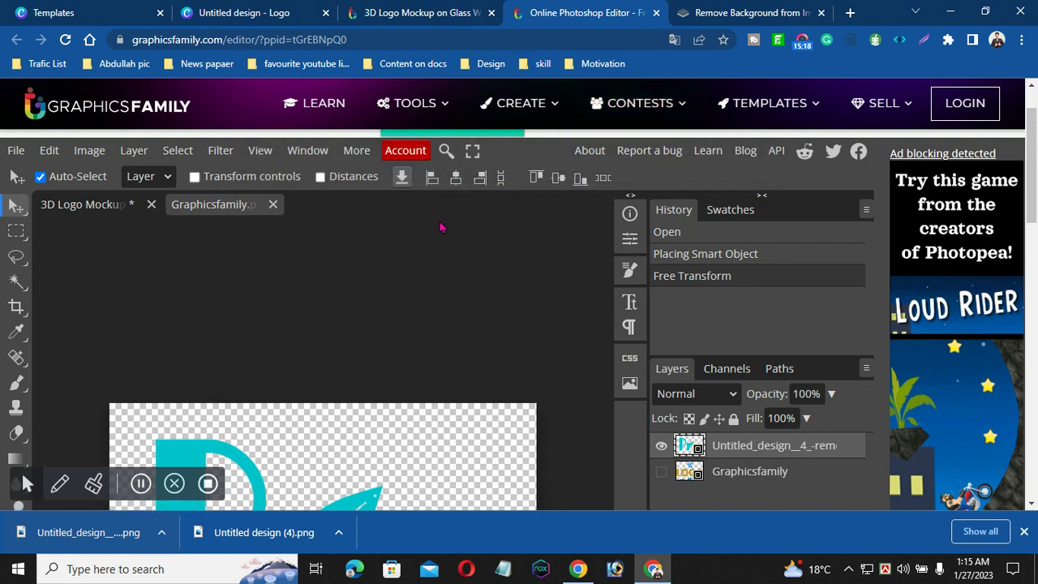
click(71, 209)
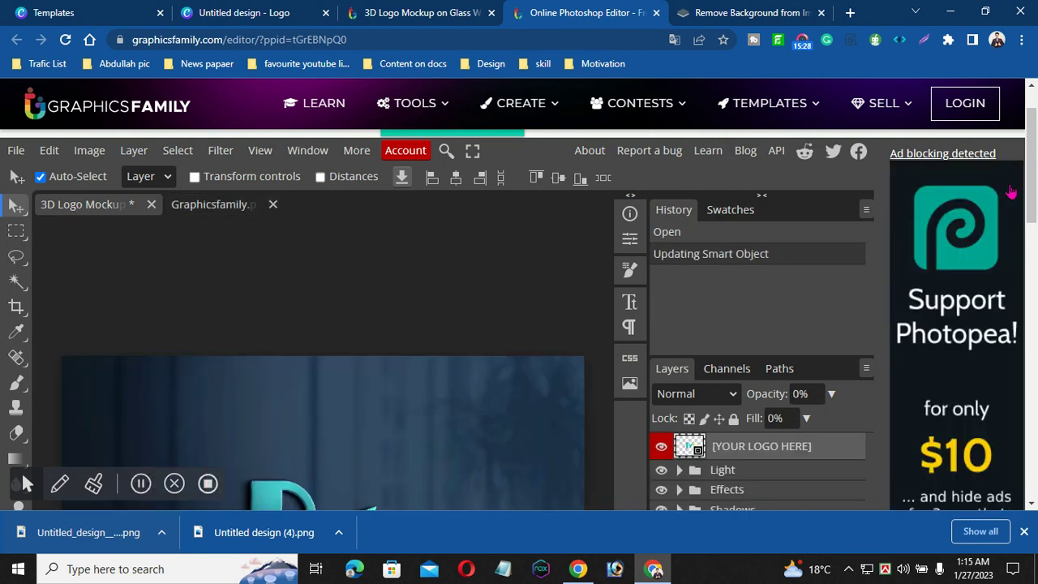
scroll(1037, 217, down, 3)
mouse_move(1036, 217)
mouse_down()
mouse_move(1037, 239)
mouse_move(1037, 208)
mouse_move(1037, 229)
mouse_up()
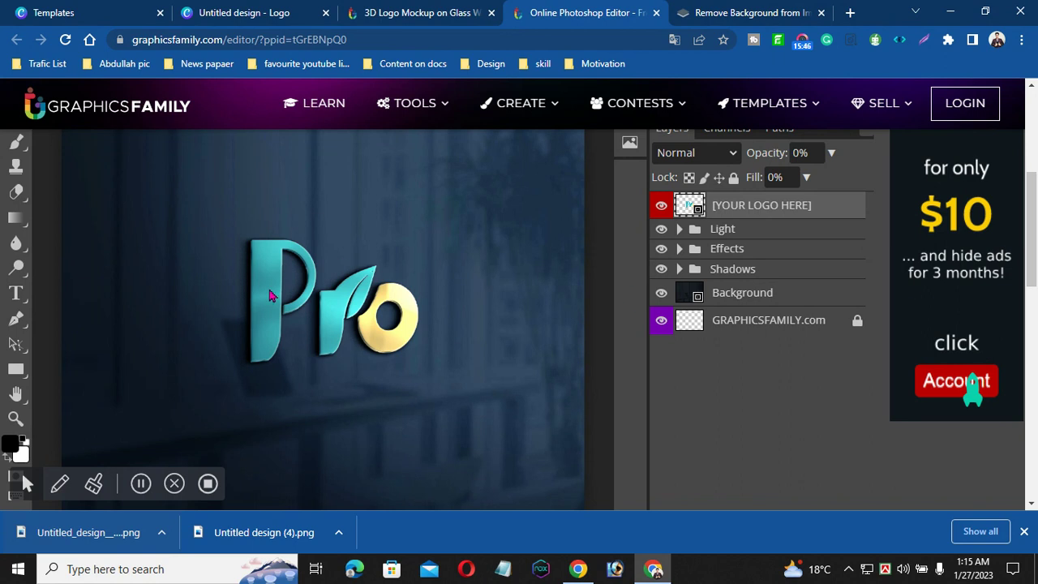
drag(1034, 267, 1034, 183)
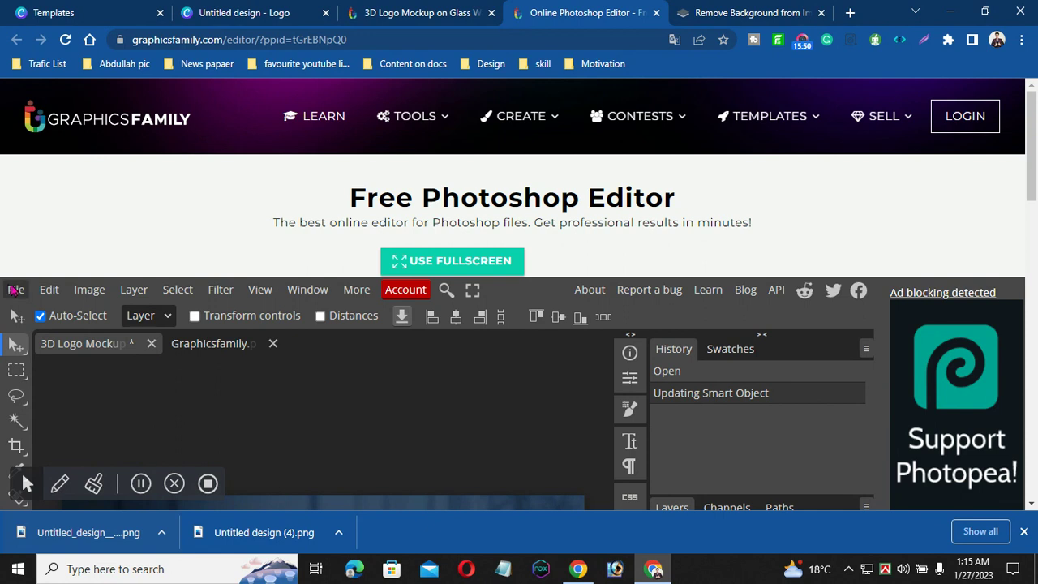
Step: Export the mockup via File > Export as > PNG and save it from Save for web
click(13, 290)
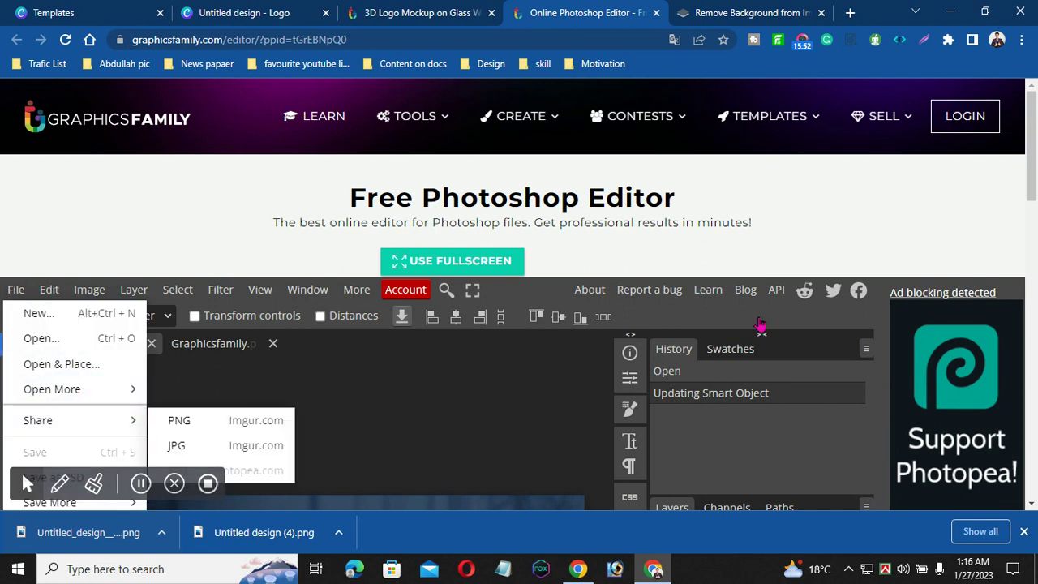
drag(1032, 168, 1031, 205)
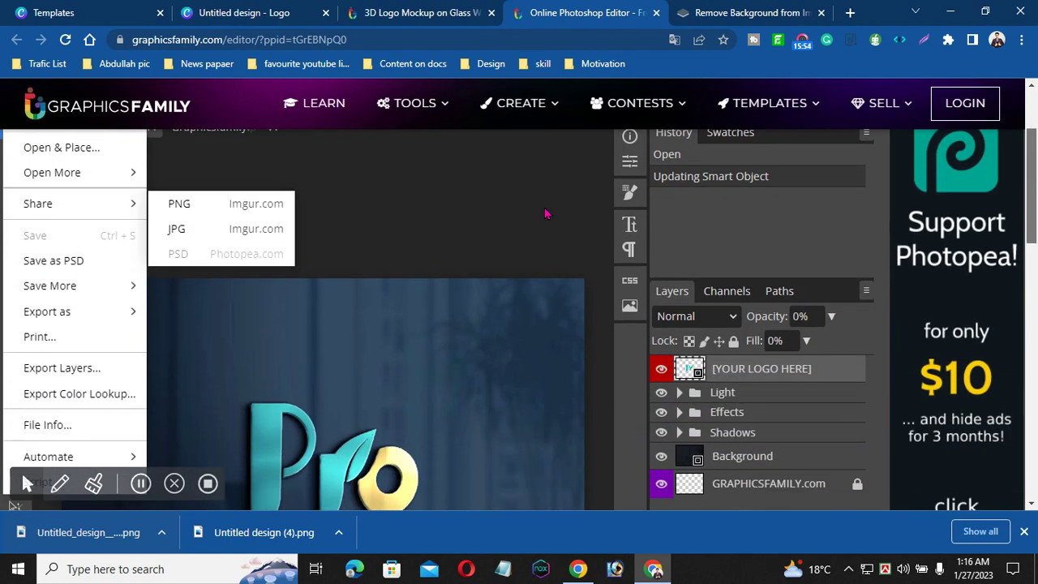
mouse_move(70, 311)
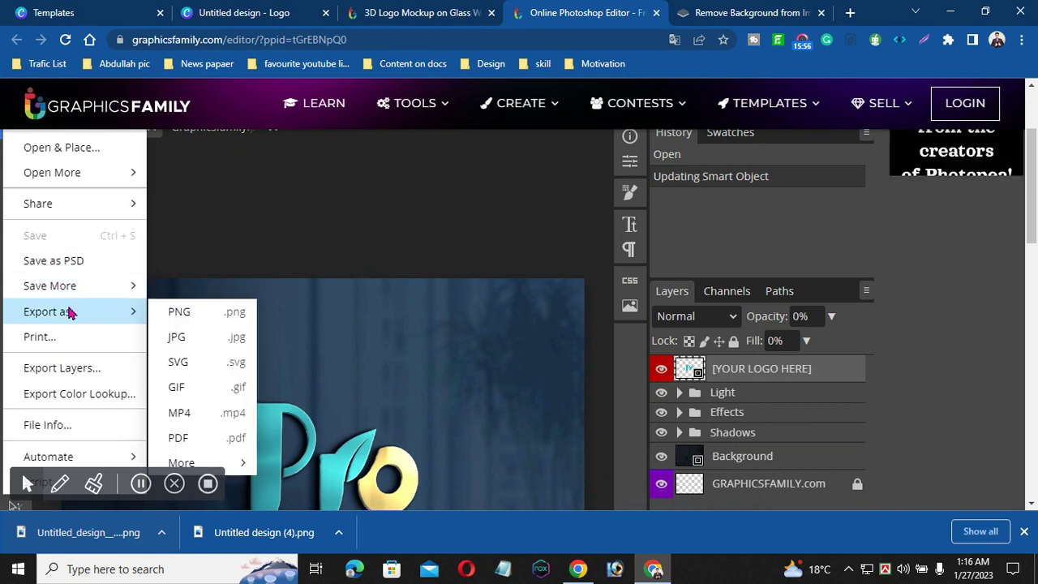
click(180, 313)
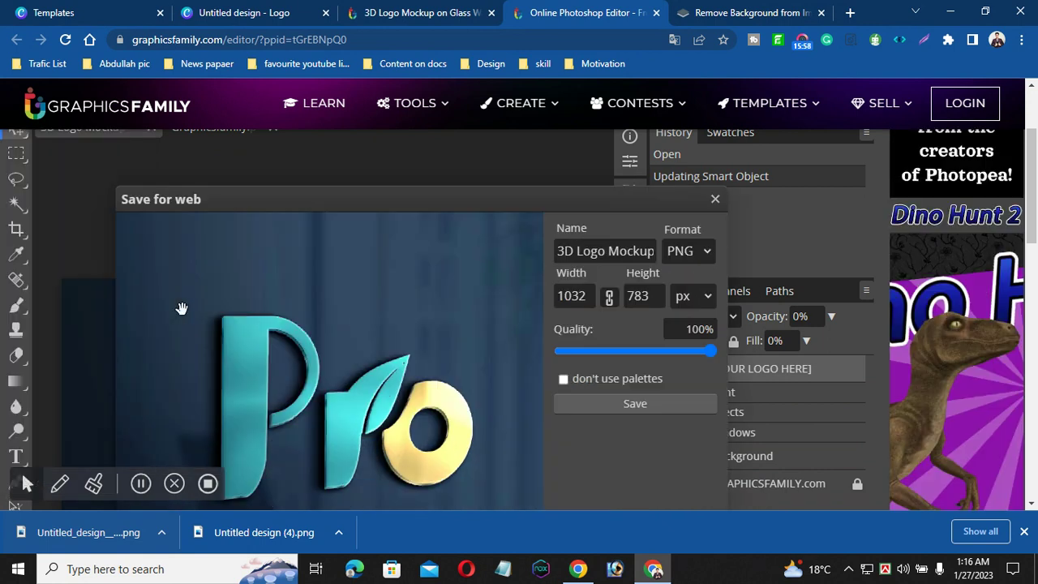
click(630, 406)
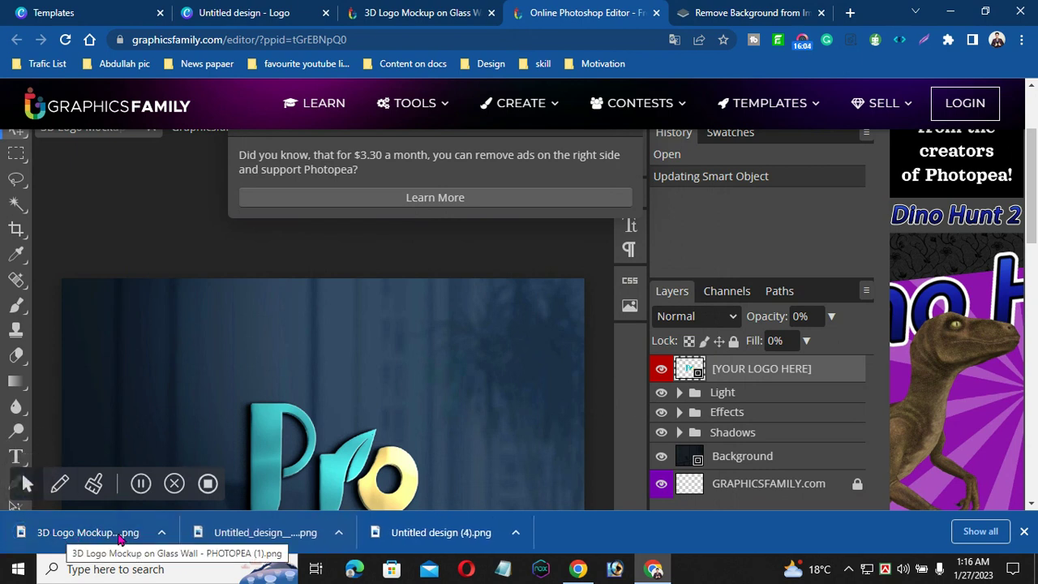
click(161, 533)
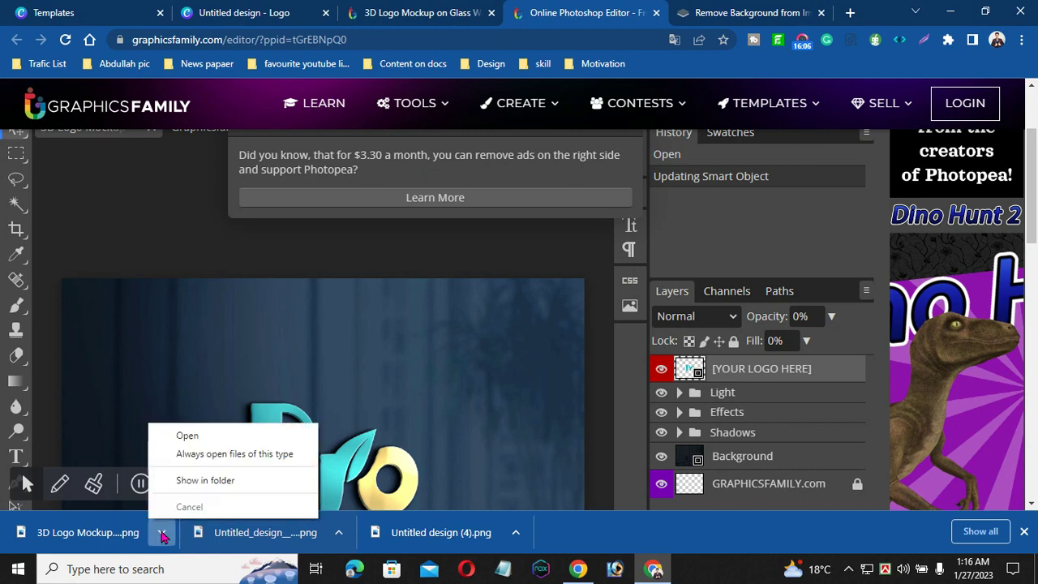
Step: View the exported 3D Pro logo glass-wall PNG in Windows Photos, then return to Photopea
click(186, 438)
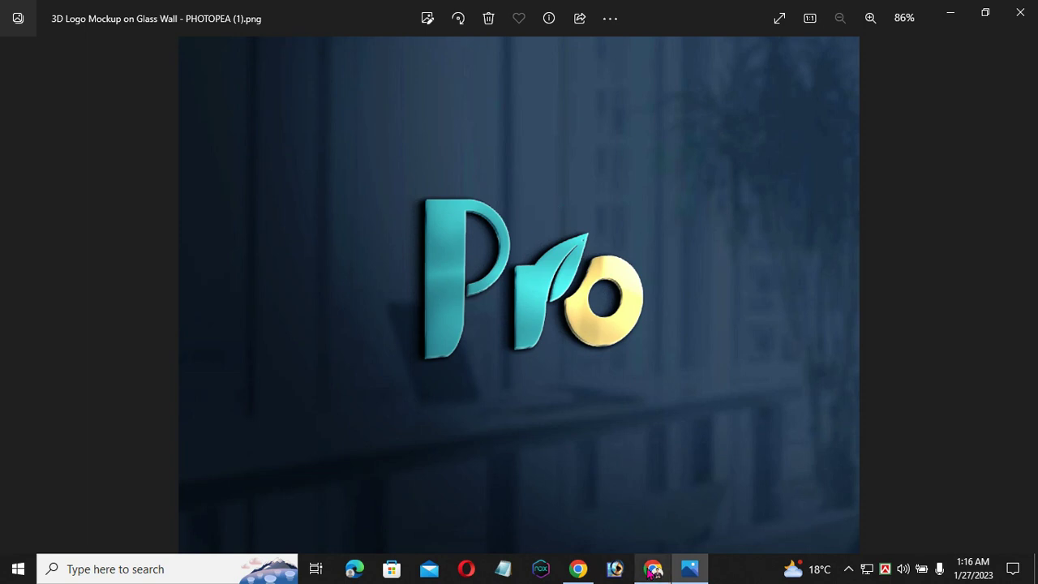
mouse_move(653, 571)
click(665, 503)
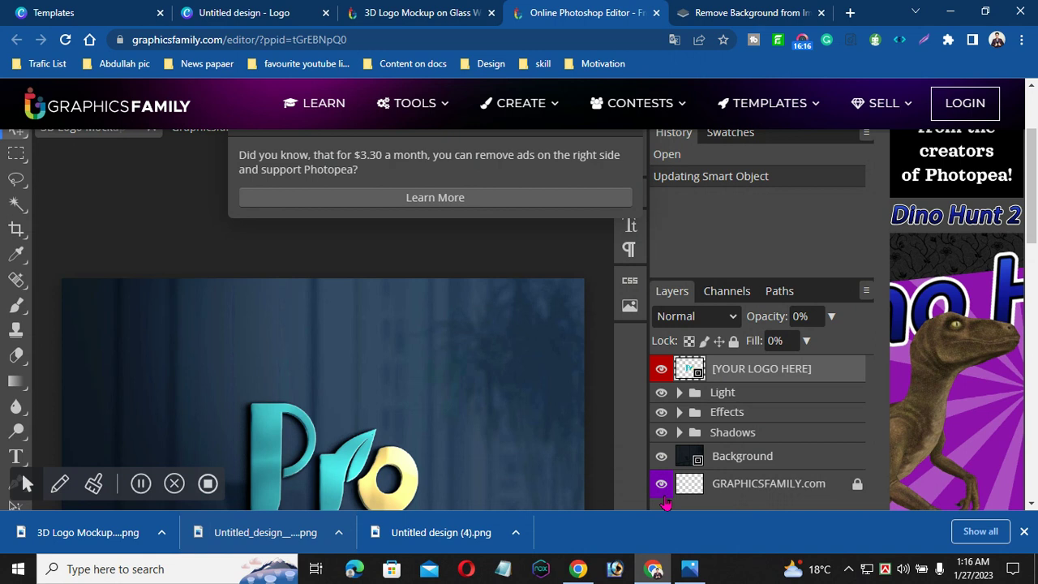